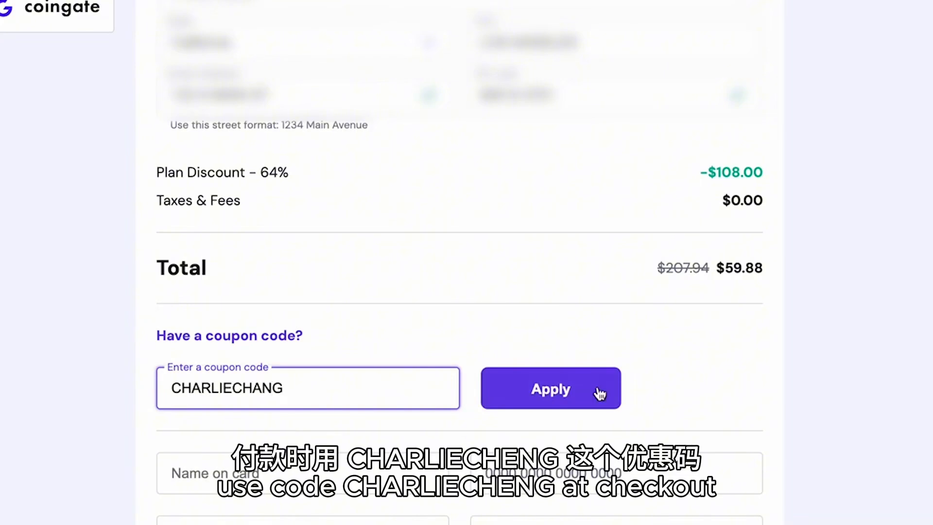
Step: Apply the entered coupon code CHARLIECHANG at checkout
click(537, 402)
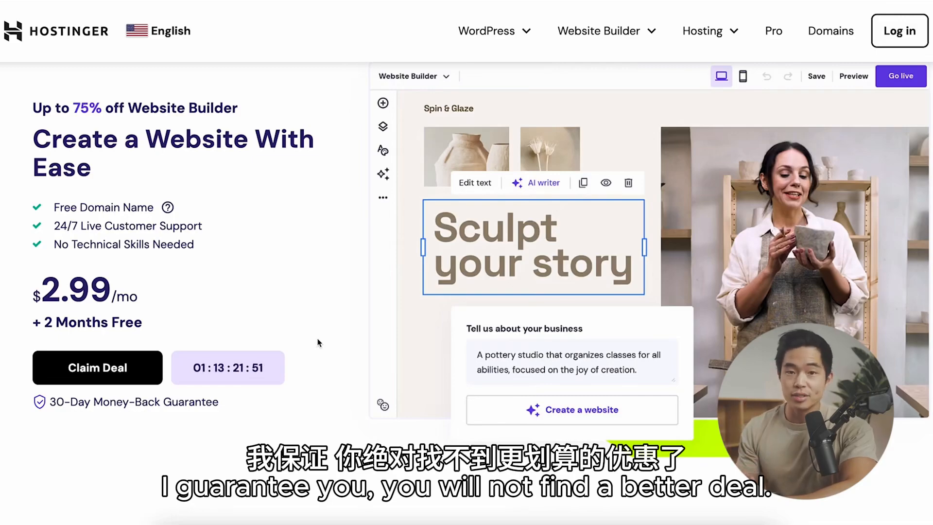
Step: Open the Website Builder deal and compare the Premium and Business plans' prices, top features, AI tools and eCommerce options
click(107, 369)
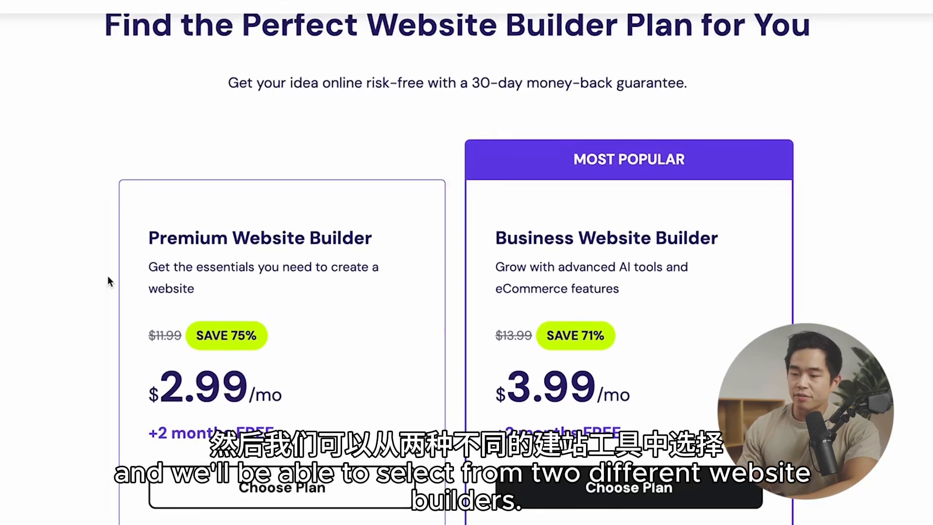
scroll(396, 172, down, 1)
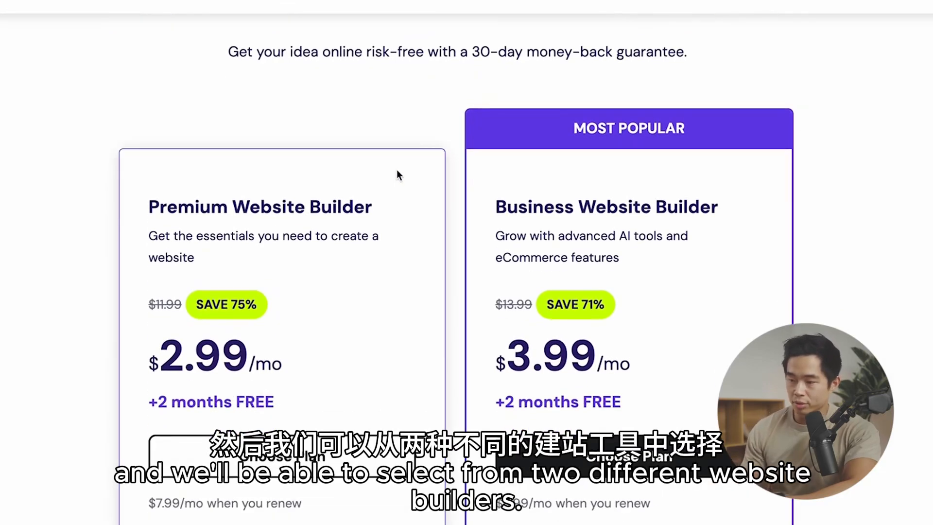
scroll(321, 253, down, 2)
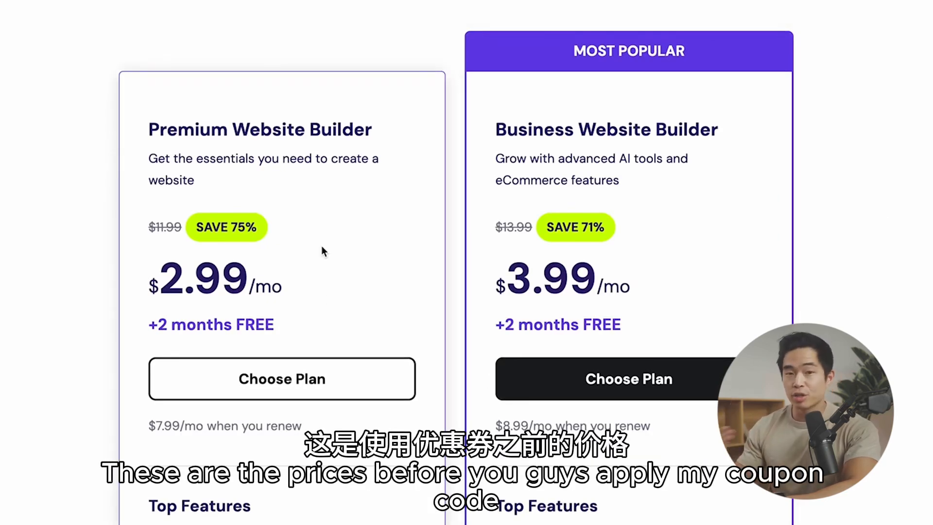
scroll(321, 247, down, 1)
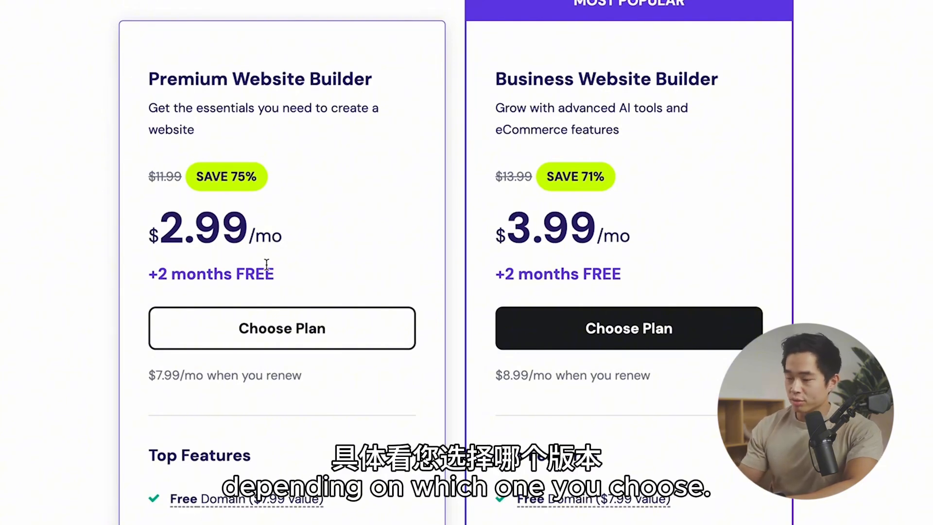
scroll(451, 377, down, 8)
scroll(450, 377, down, 4)
scroll(437, 367, up, 1)
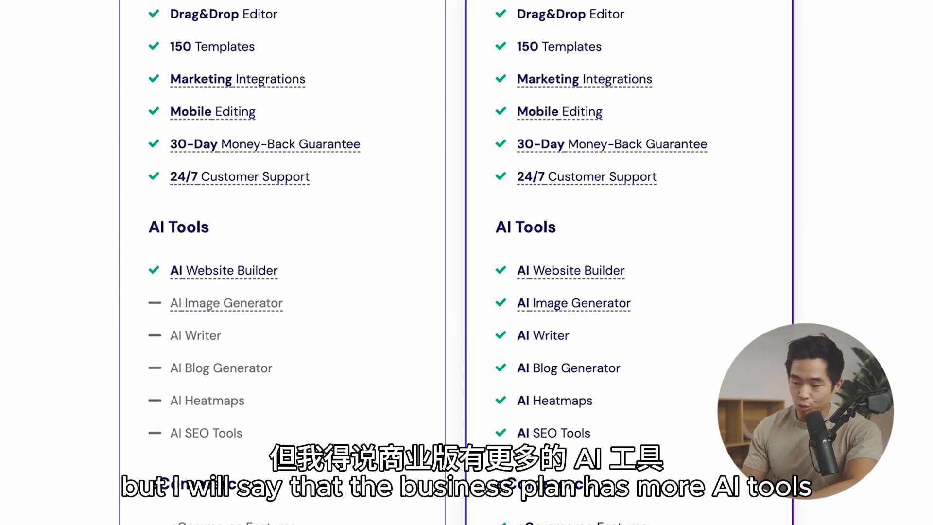
scroll(456, 262, down, 3)
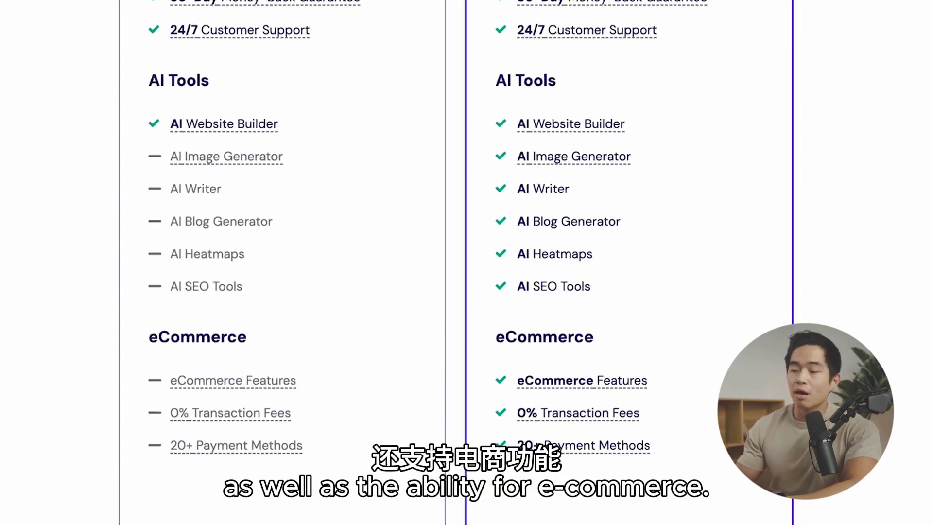
scroll(751, 262, up, 12)
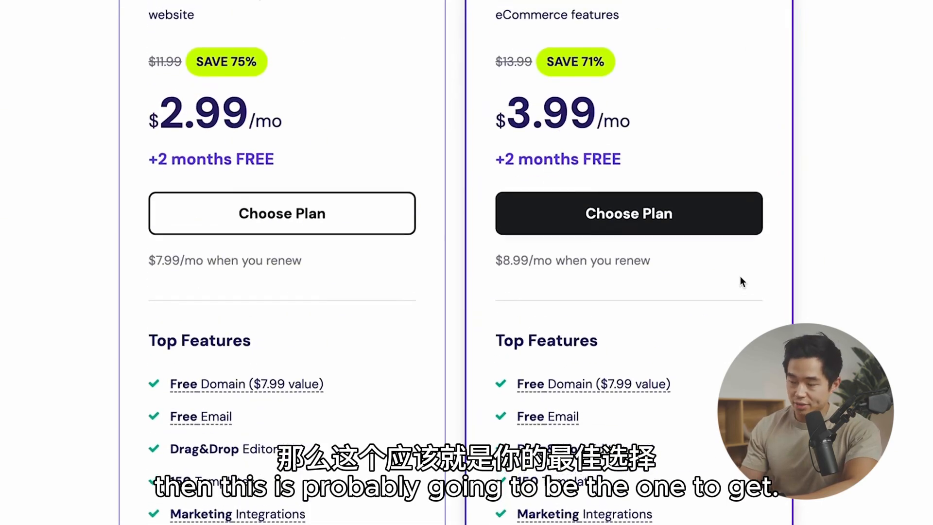
scroll(19, 437, down, 10)
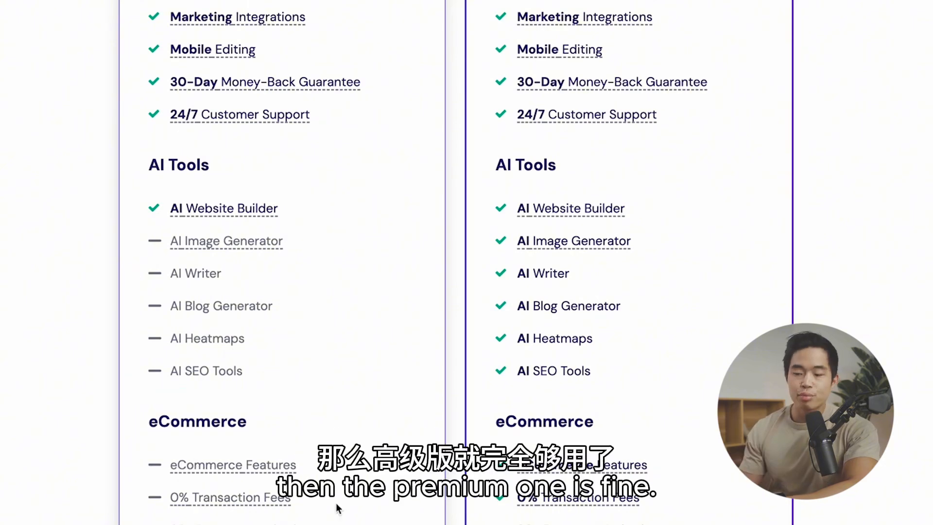
scroll(339, 507, down, 1)
scroll(339, 507, down, 2)
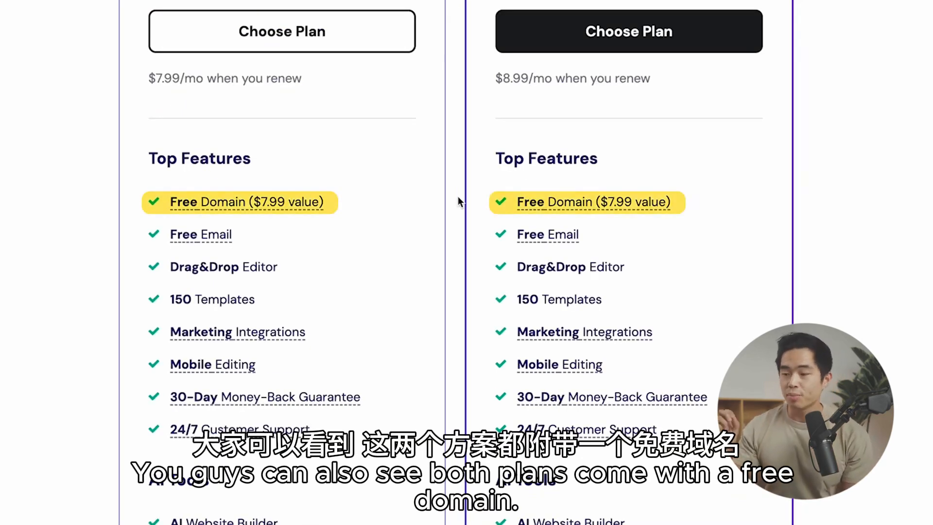
mouse_move(313, 198)
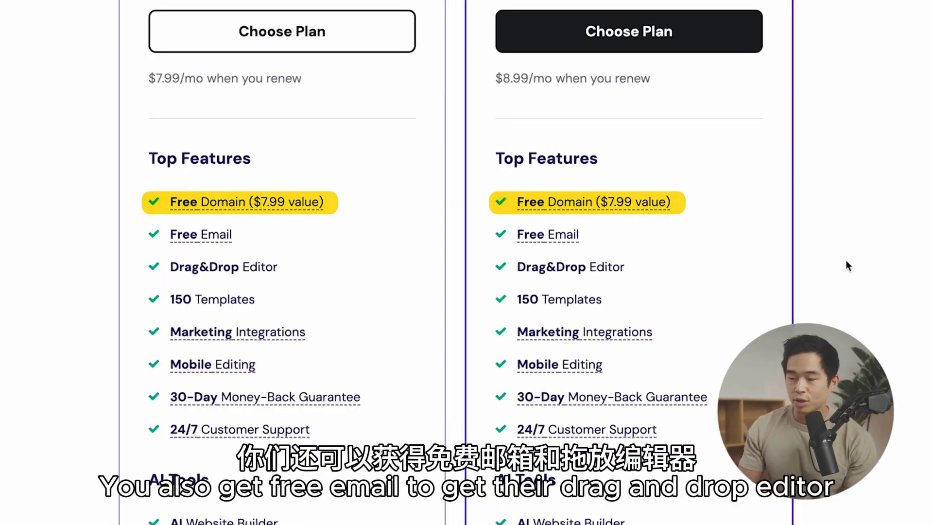
scroll(712, 289, down, 1)
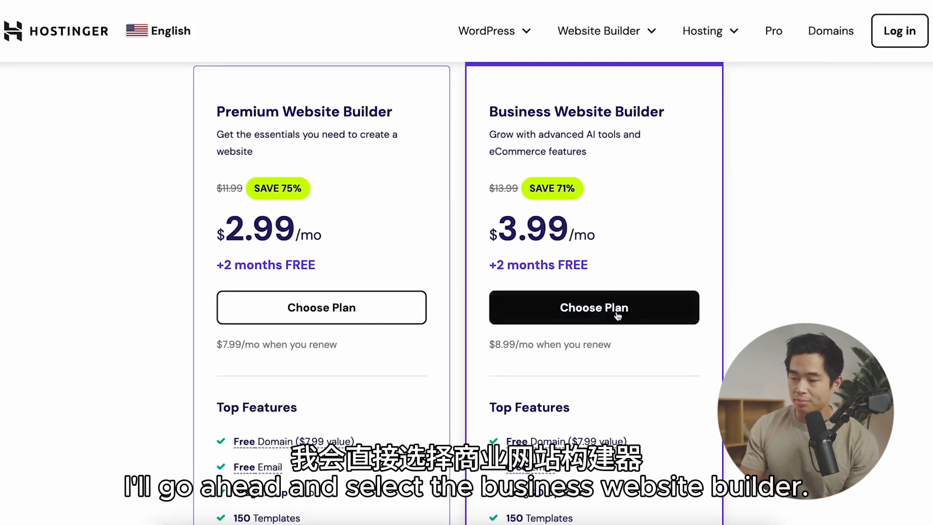
Step: Choose the Business Website Builder plan with the 12-month billing period
click(593, 311)
scroll(505, 232, down, 2)
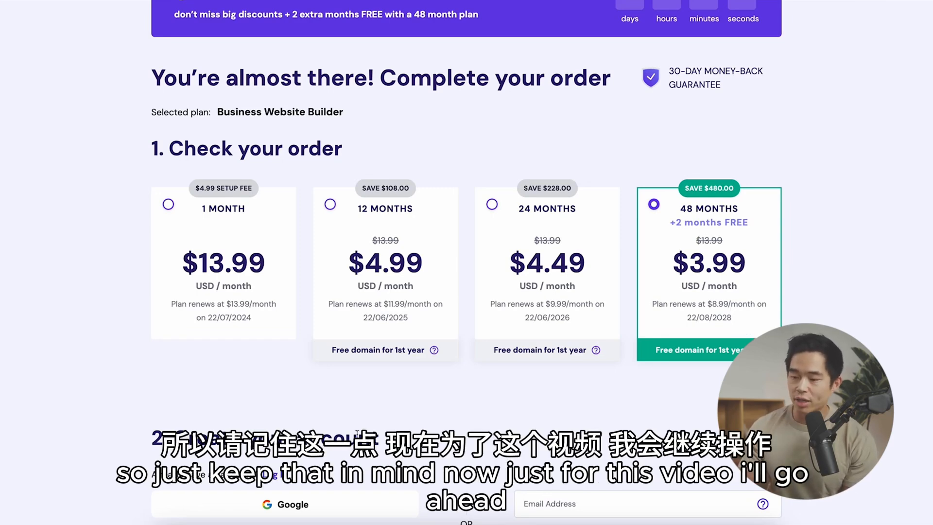
click(429, 320)
Step: Enter the account's e-mail address and password, and fill in the billing contact and address details
scroll(427, 319, down, 5)
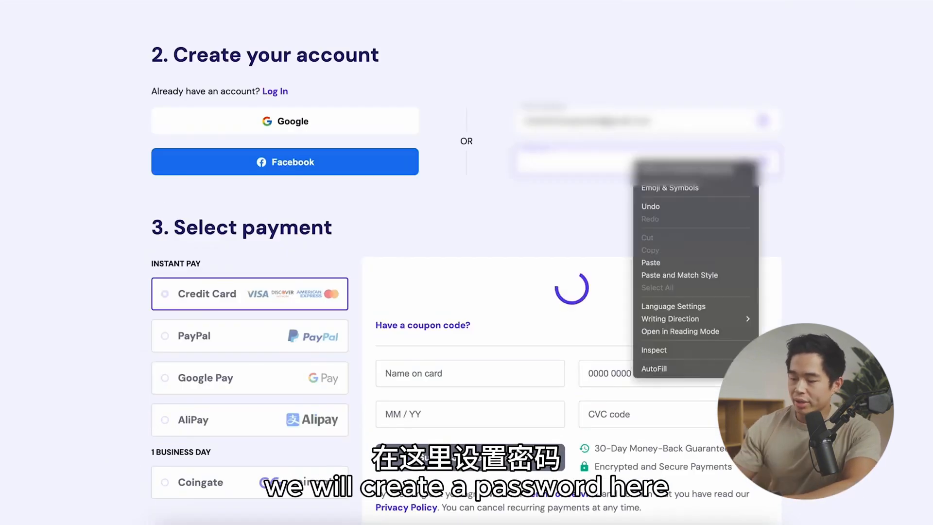
key(Escape)
scroll(137, 288, down, 1)
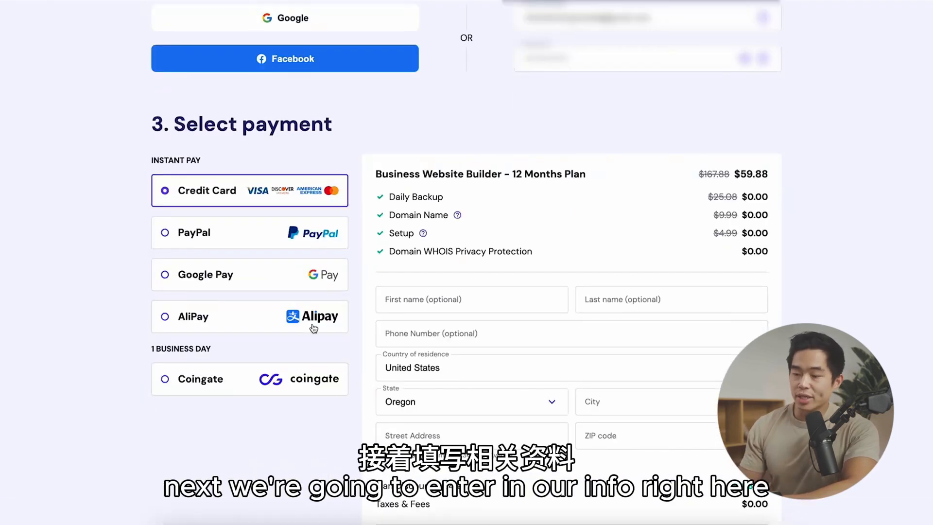
scroll(672, 417, down, 2)
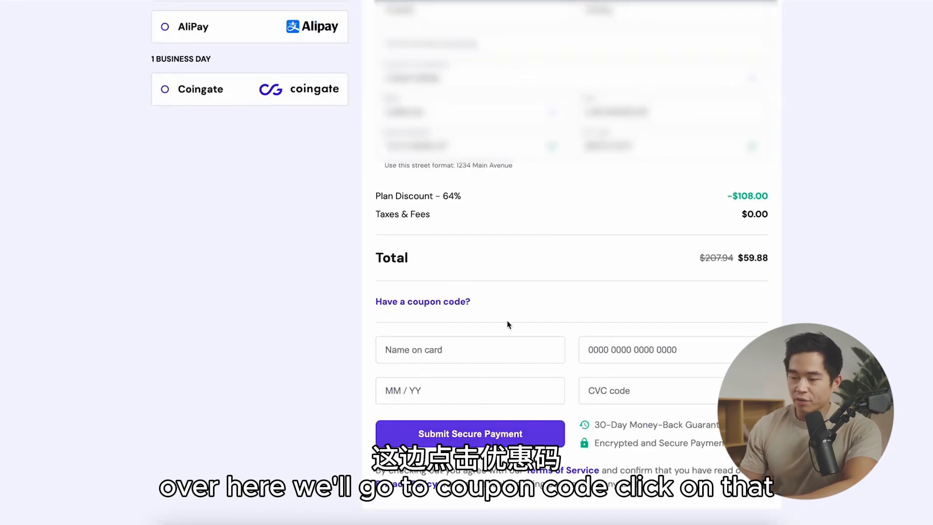
Step: Apply the coupon code CHARLIECHANG to the 12-month order and go to the cardholder name field
click(435, 303)
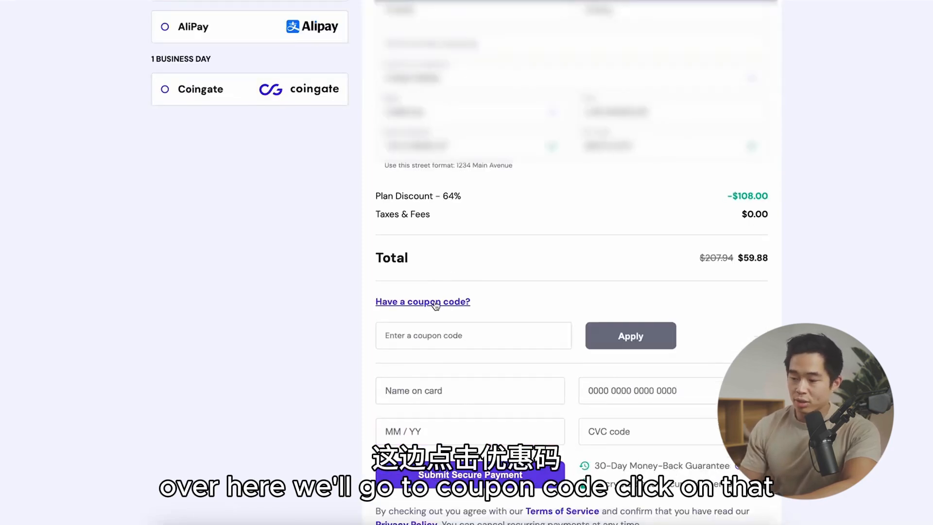
click(424, 339)
text(CHARLIECHANG)
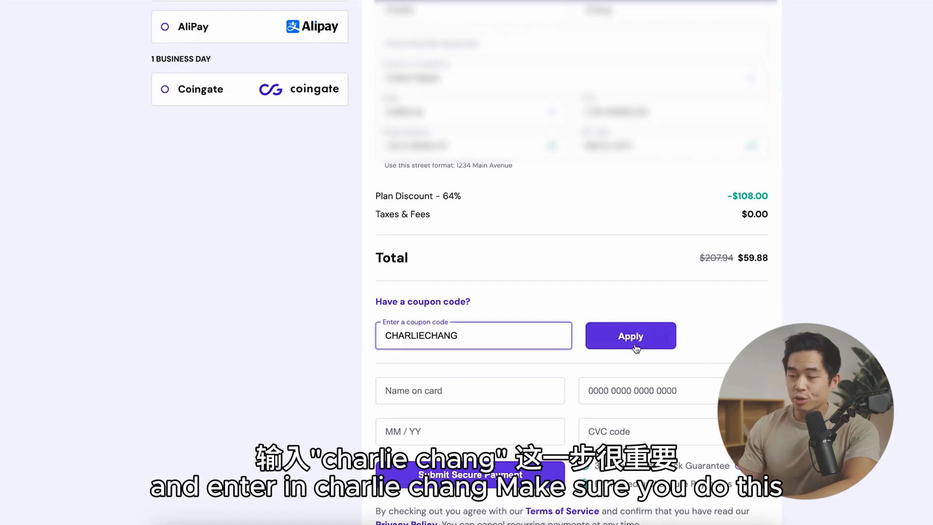
click(631, 347)
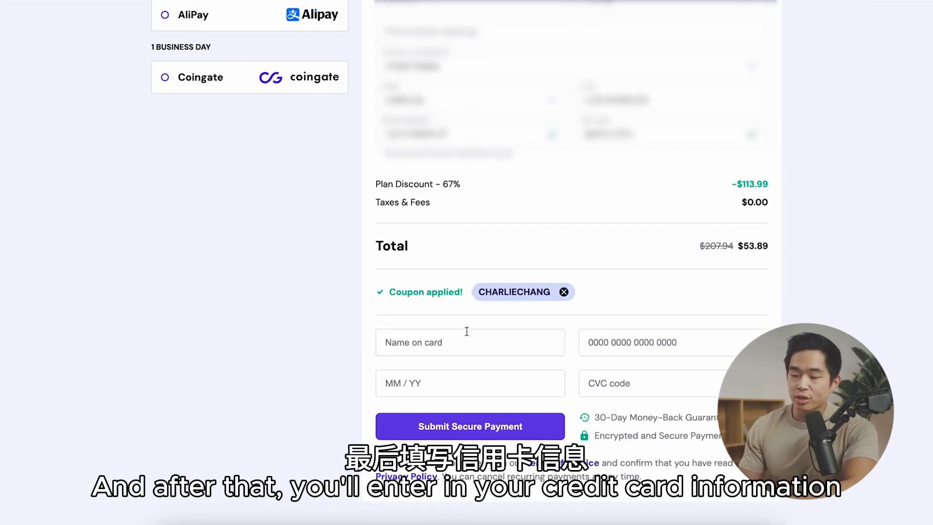
click(449, 344)
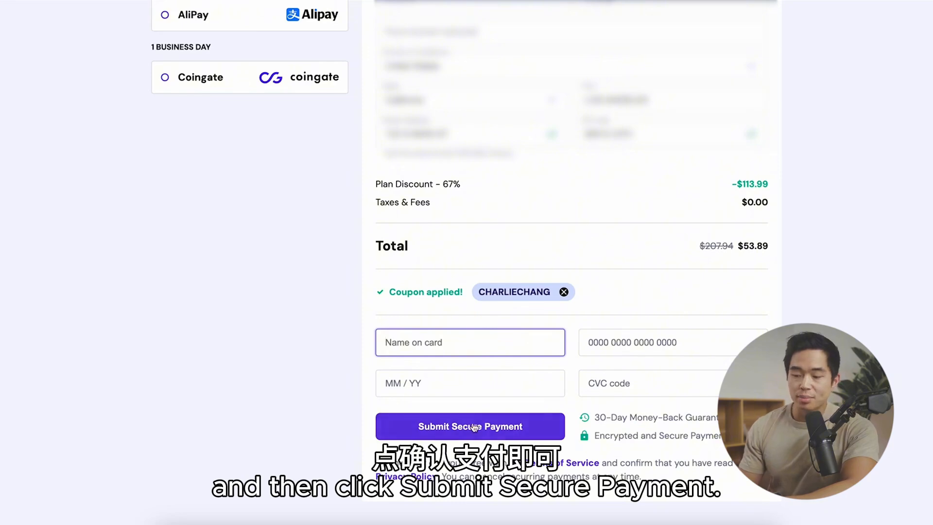
scroll(450, 424, up, 3)
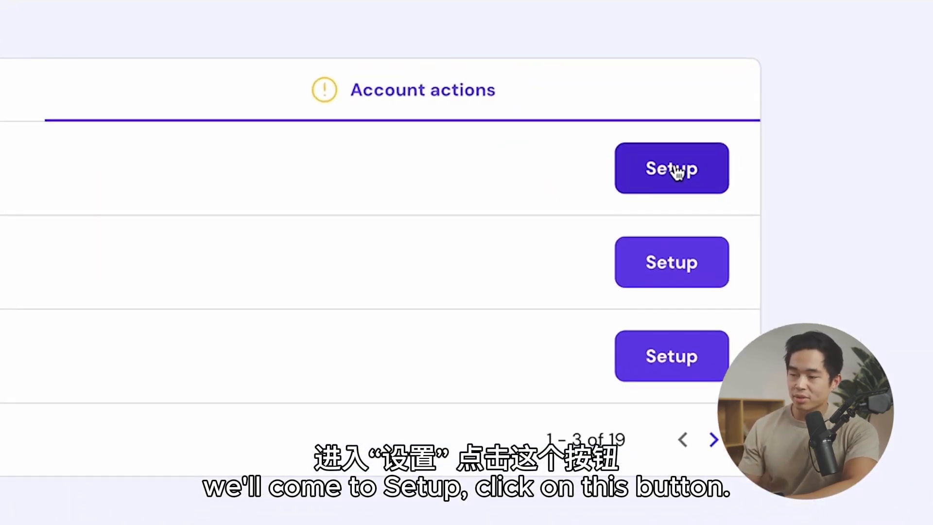
Step: Start the purchased plan's setup, choosing to create a website and build it with Hostinger Website Builder
click(813, 200)
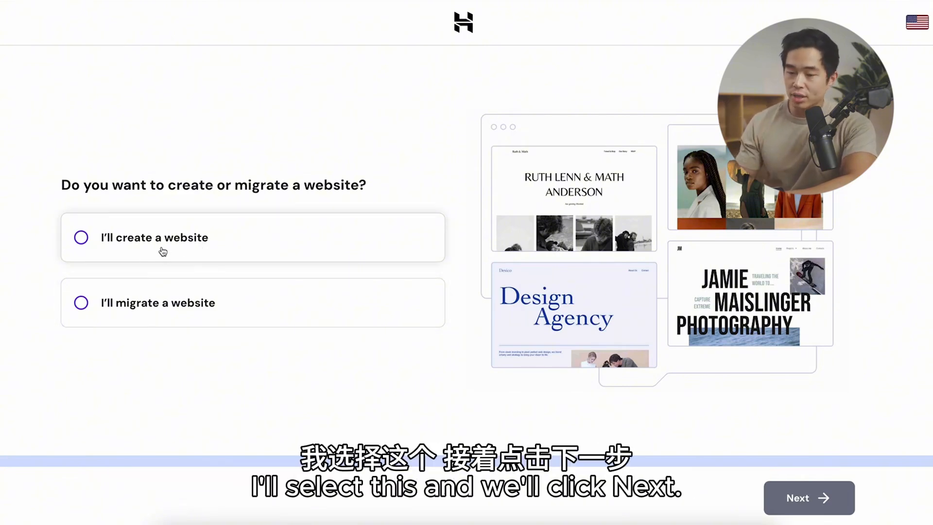
click(137, 247)
click(816, 498)
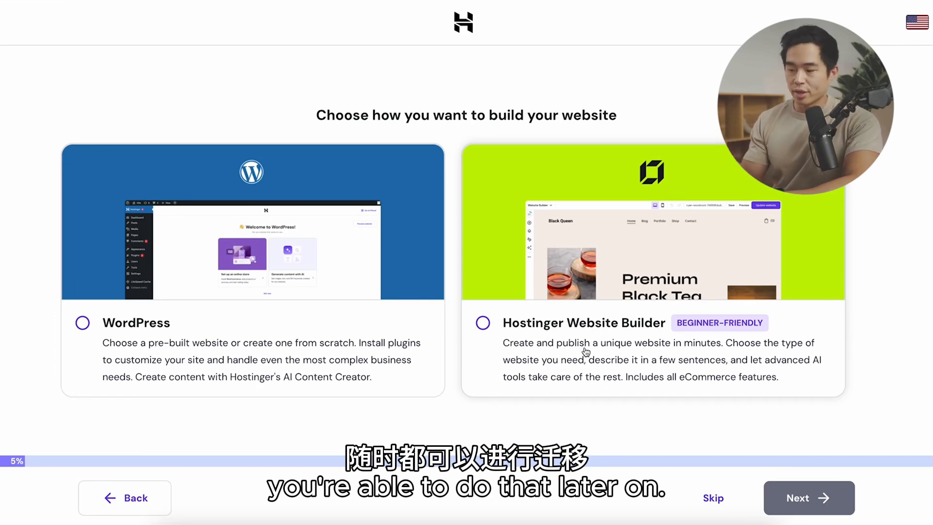
click(576, 334)
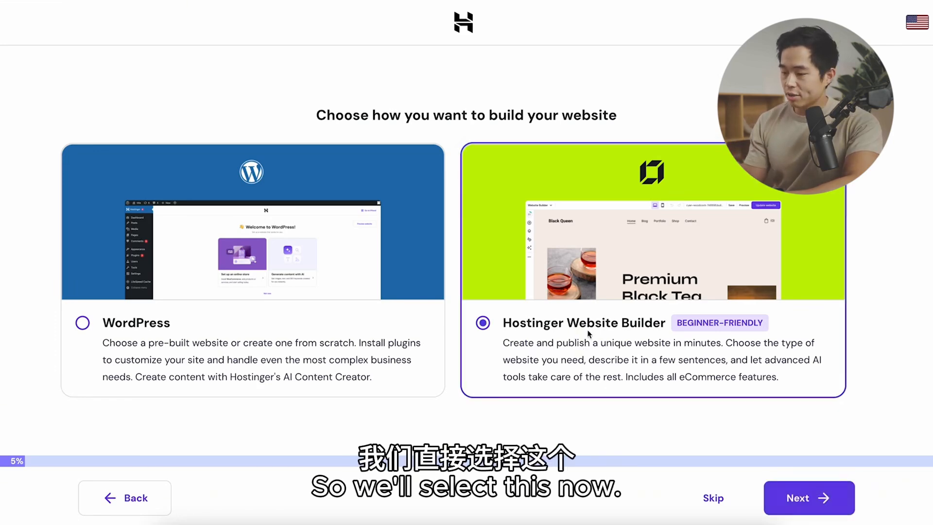
click(809, 498)
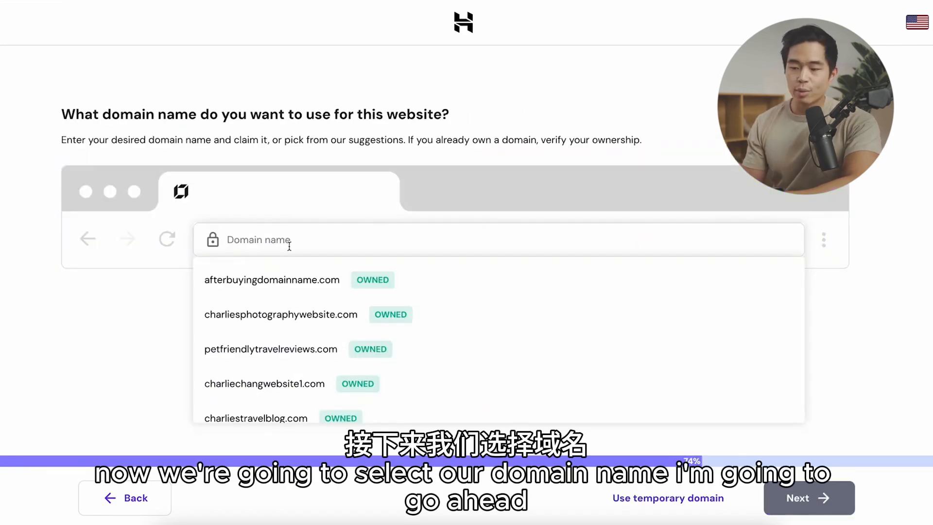
Step: Claim the domain charliesdemowebsite2.com for the website and finish its registration with the existing contact details
click(289, 246)
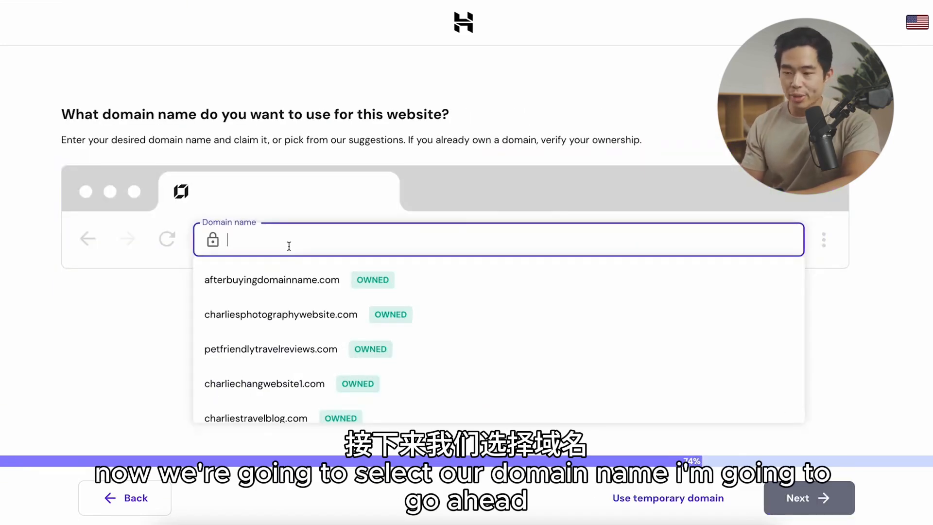
text(charliesdemowebsite1.com)
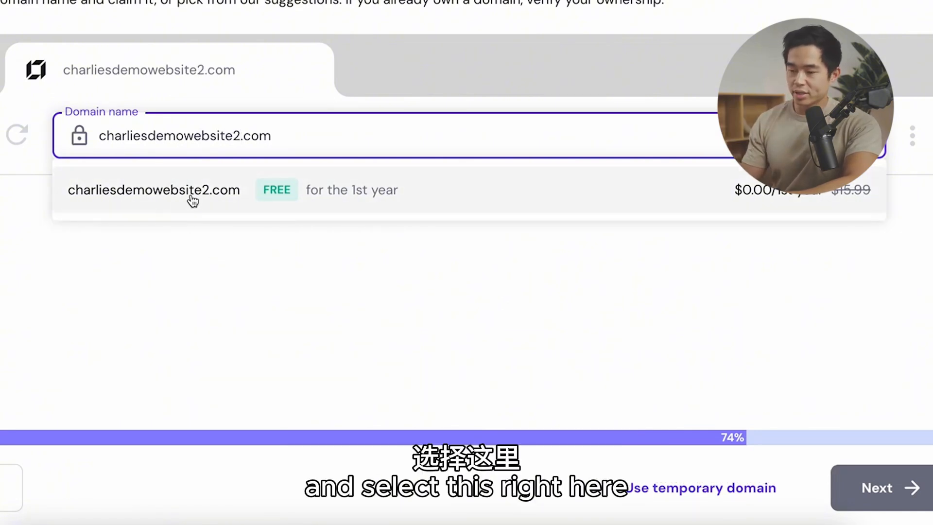
click(191, 196)
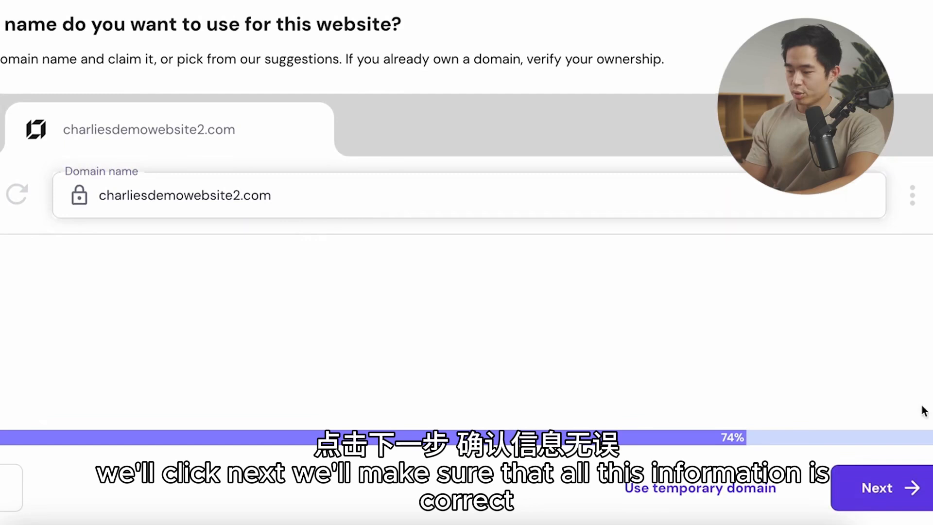
click(893, 487)
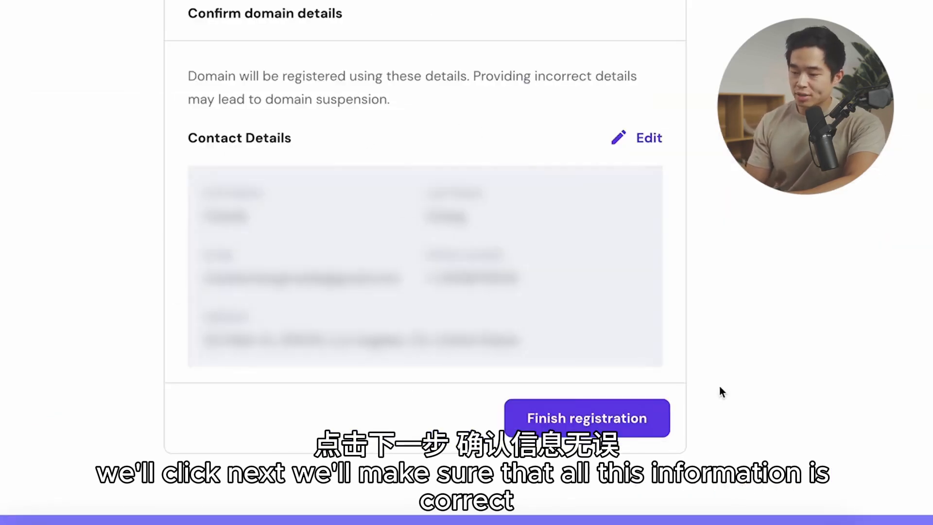
click(592, 425)
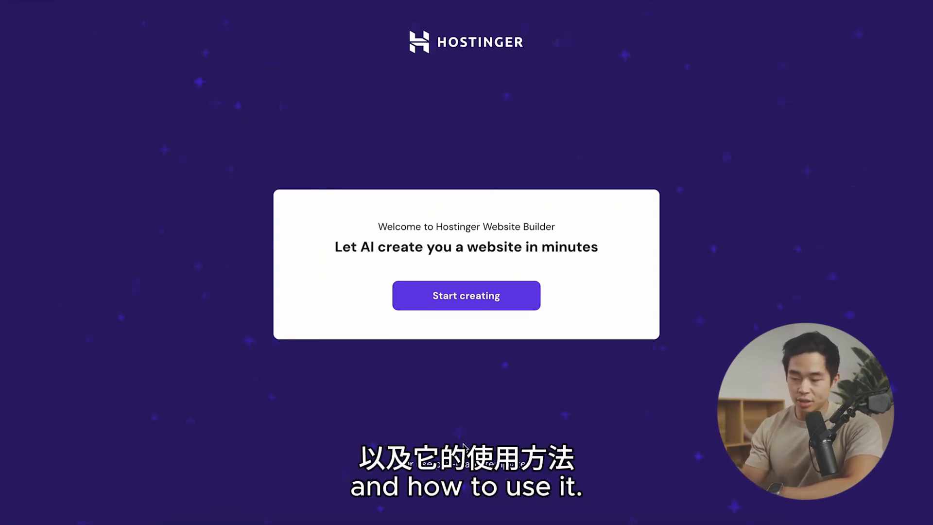
Step: Start creating the site with AI, setting the website type to Portfolio and the brand name to the owner's full name plus "Portfolio"
click(482, 299)
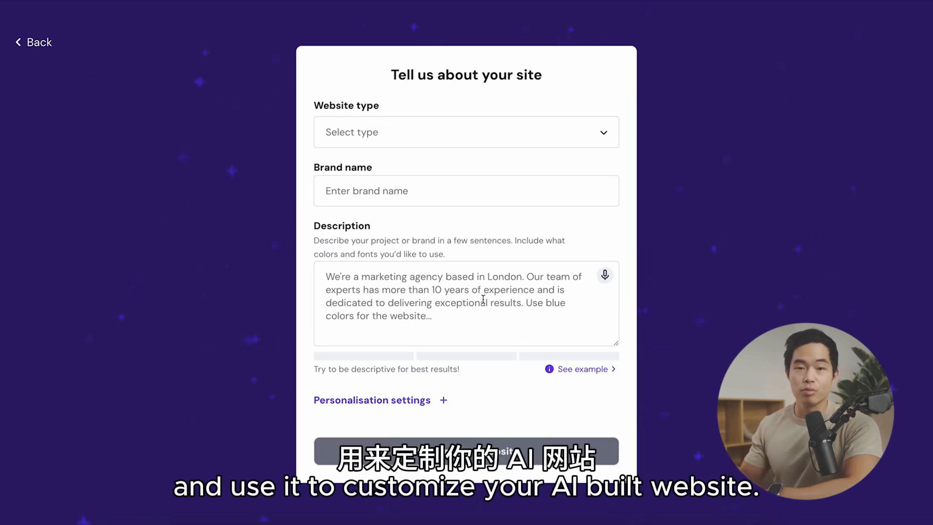
click(419, 124)
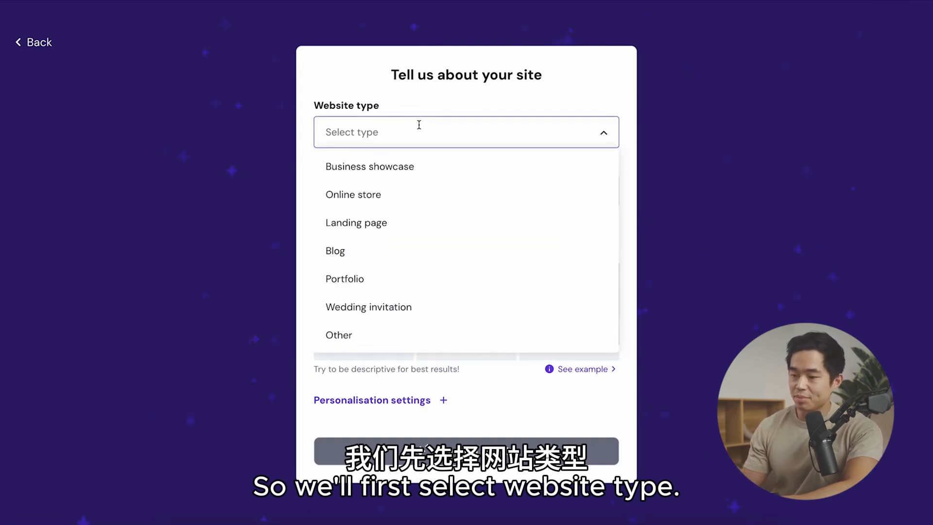
click(408, 287)
click(411, 193)
text(Charlie )
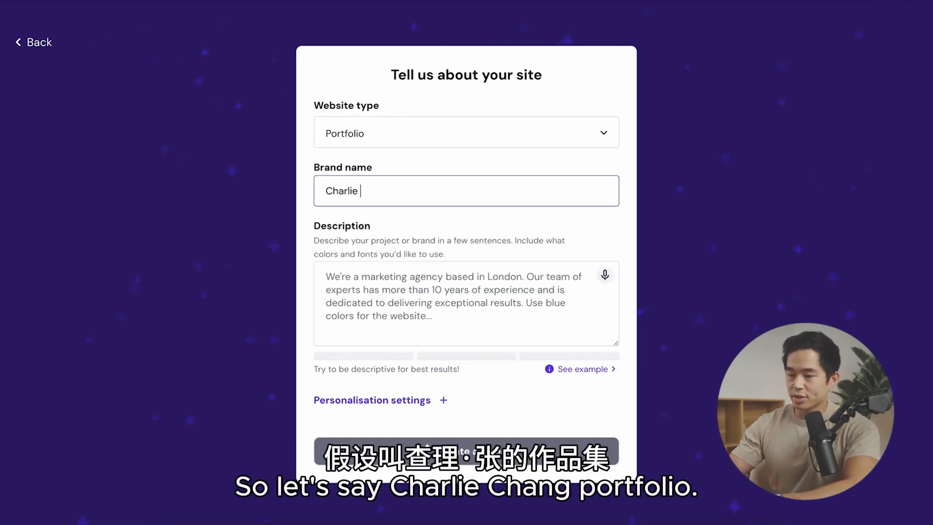
text(Chang Portfolio)
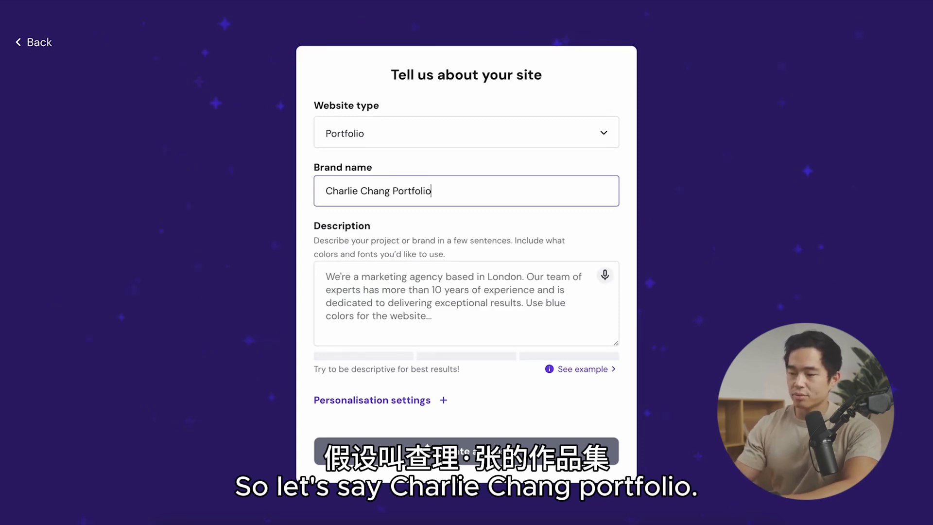
Step: Describe a Southern California photography business with 10 years of experience in lifestyle photos, headshots and graduation shoots, and open the personalisation settings
click(452, 263)
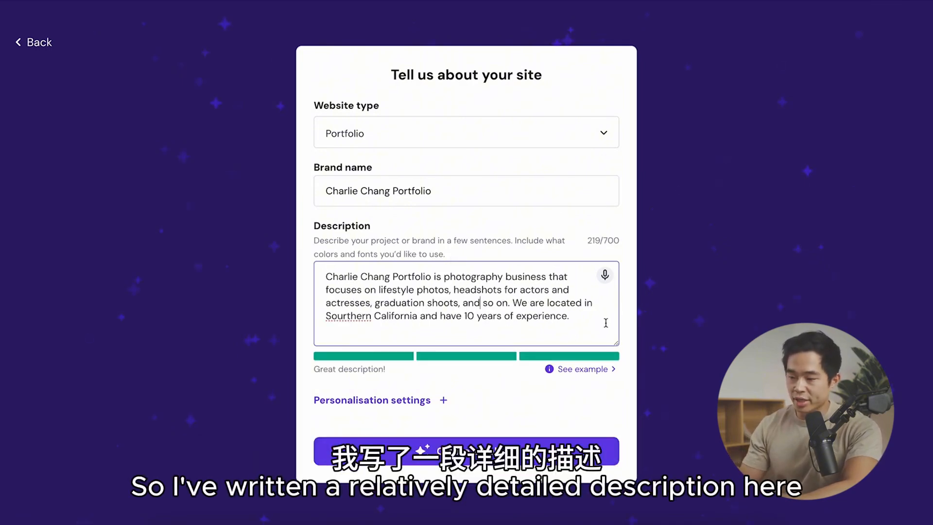
click(400, 404)
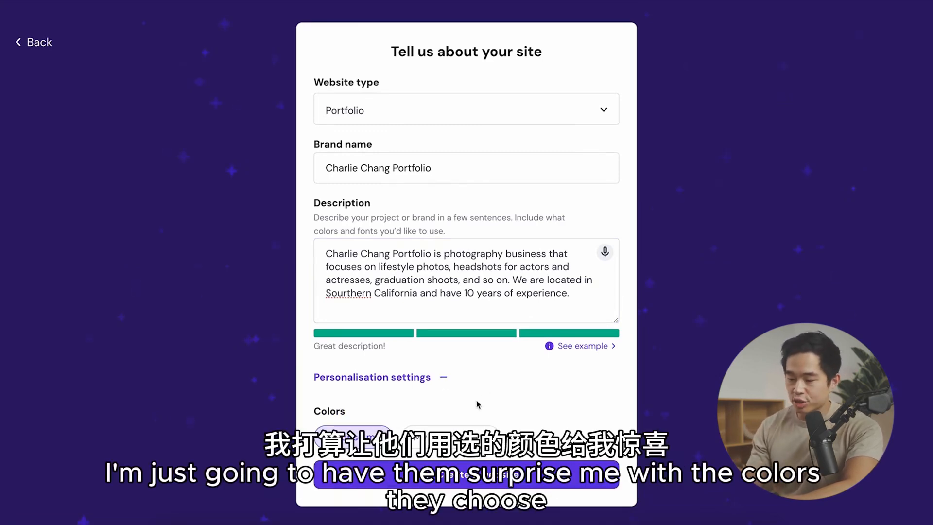
Step: Generate the website with AI from the entered details and review the generated home page's sections and navigation
click(489, 478)
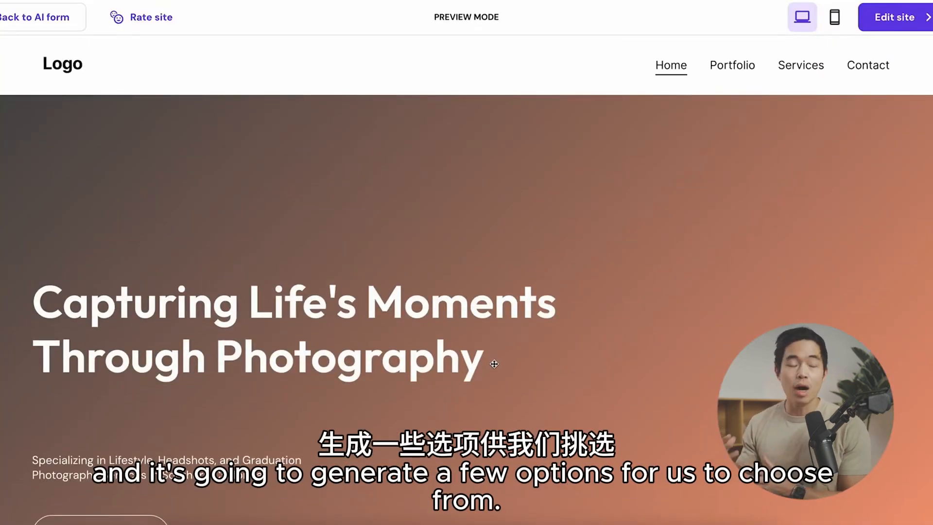
scroll(317, 219, down, 15)
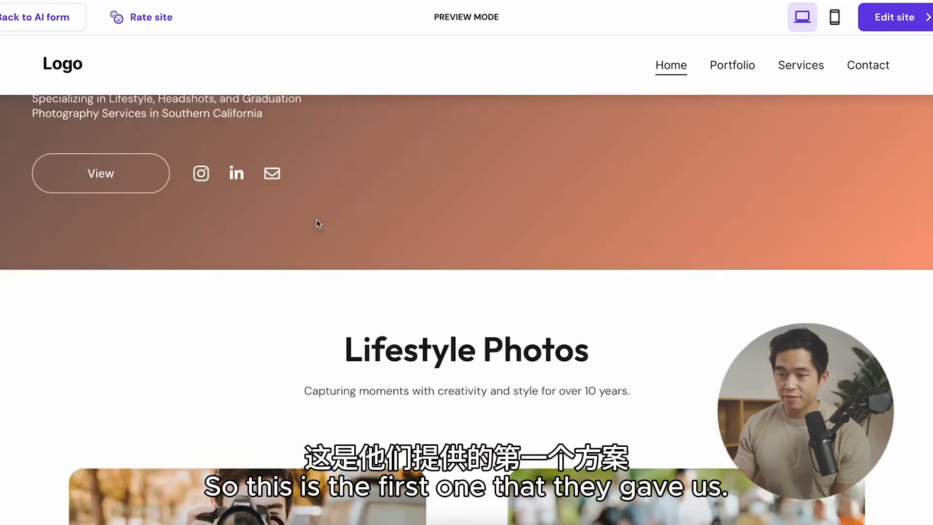
scroll(317, 220, down, 15)
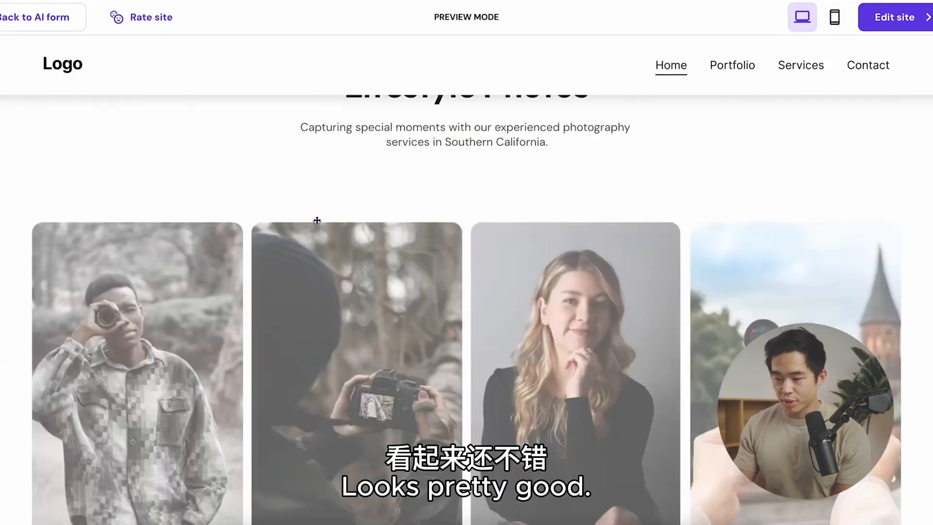
scroll(410, 393, up, 10)
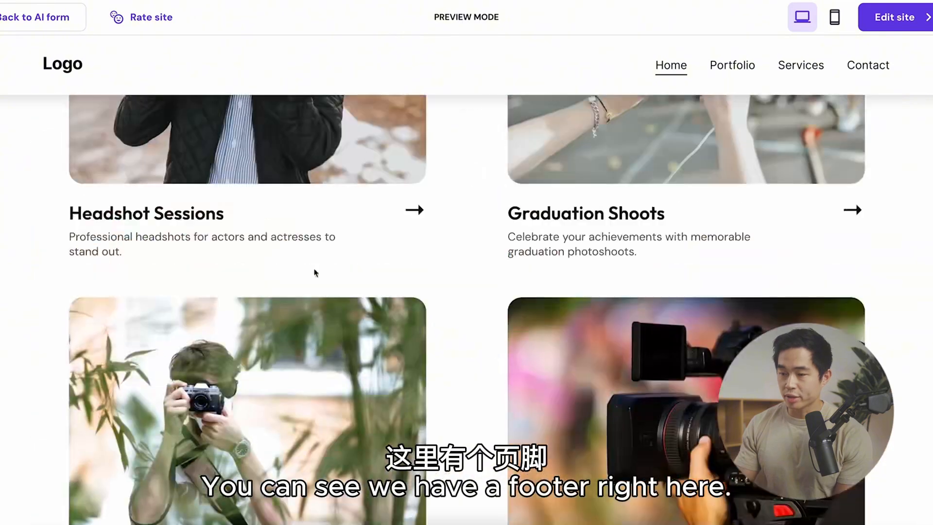
scroll(483, 131, down, 5)
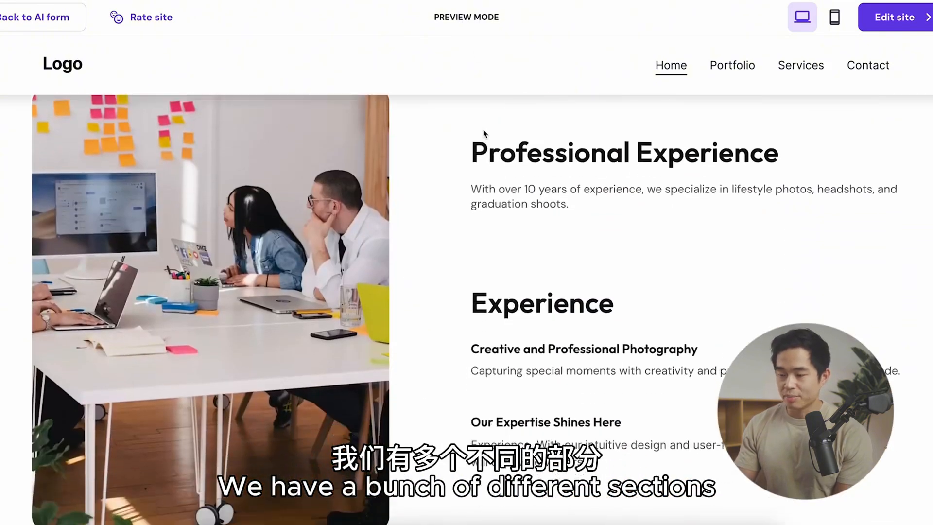
scroll(483, 131, up, 6)
scroll(483, 131, up, 8)
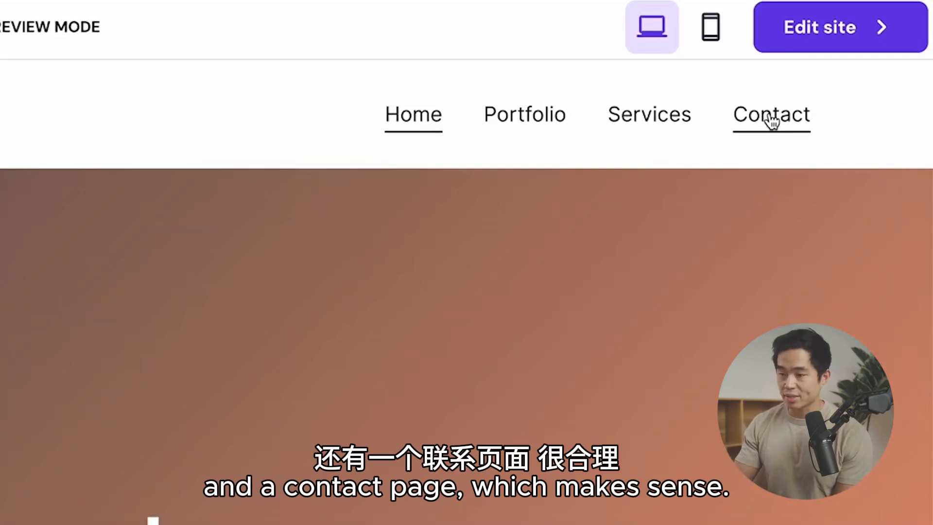
Step: Check the generated site in the mobile preview and switch back to the desktop preview
click(710, 27)
scroll(432, 255, down, 10)
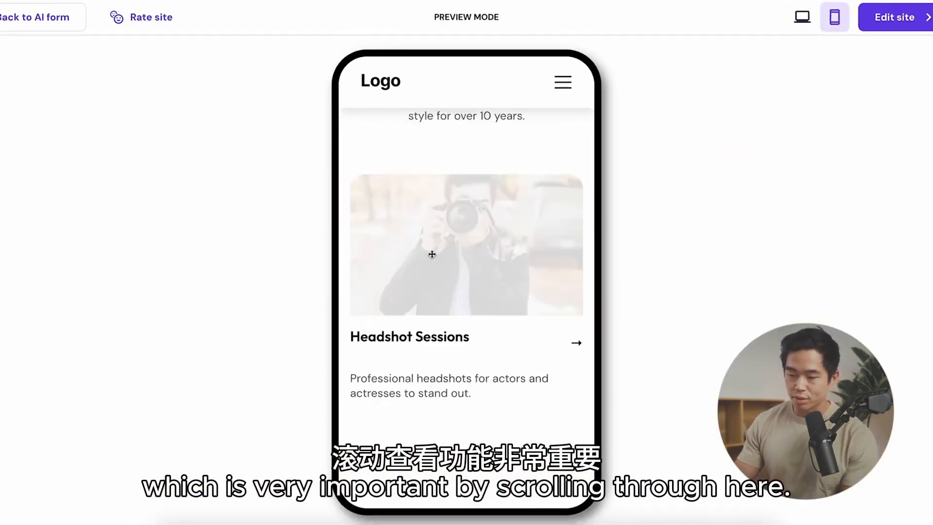
scroll(432, 255, down, 15)
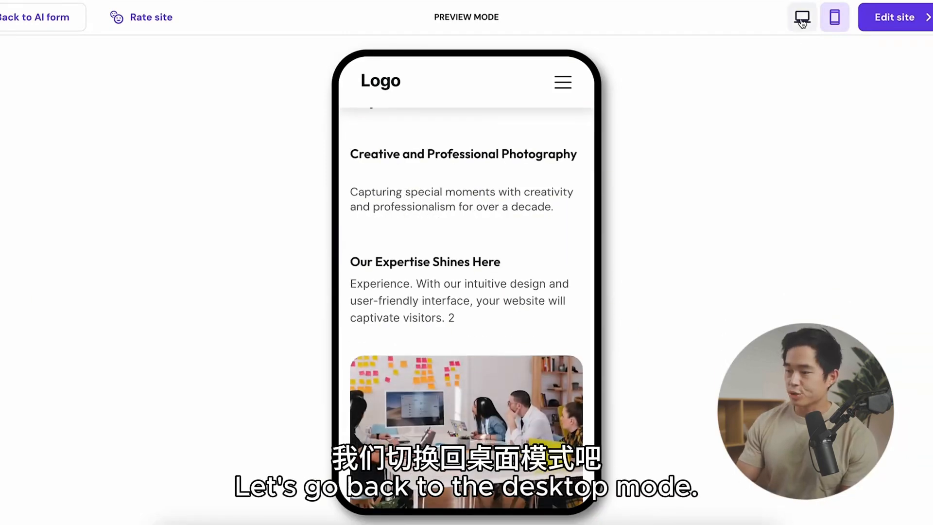
click(802, 20)
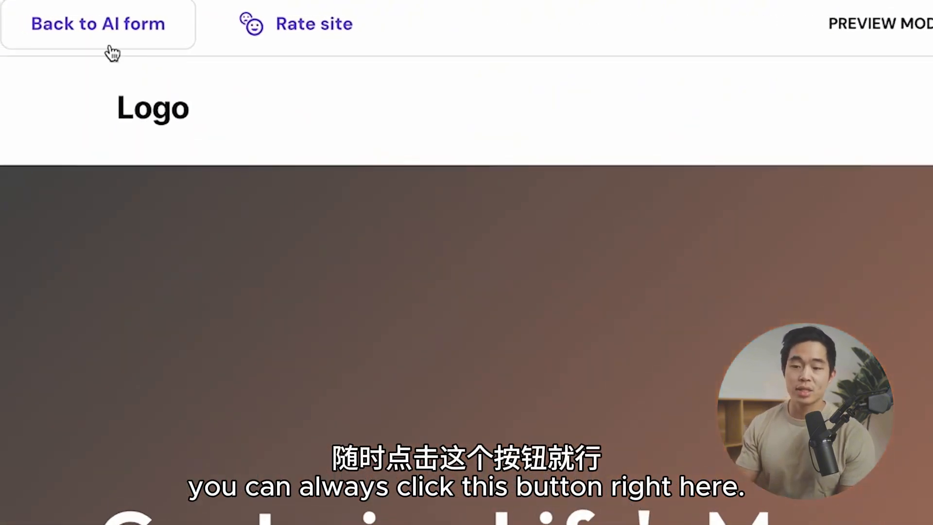
mouse_move(32, 25)
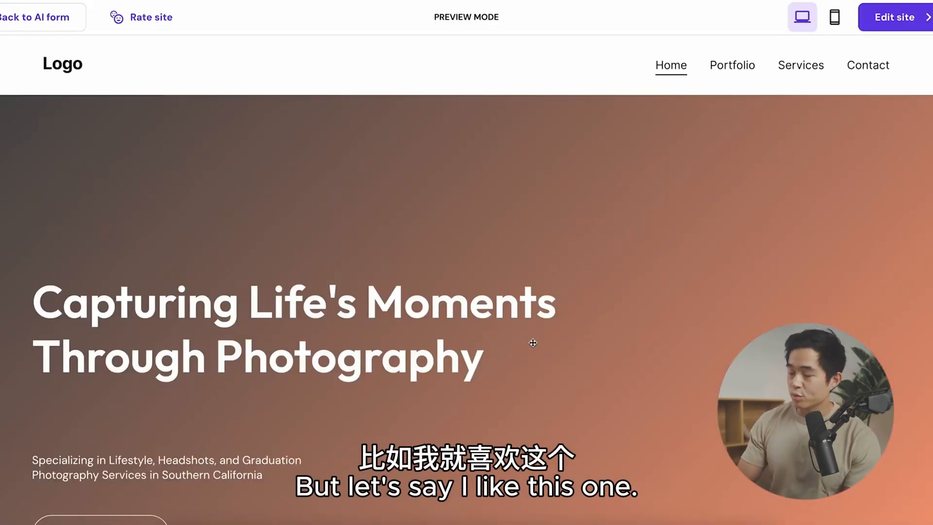
Step: Open the AI-generated site for editing and look over its home page
click(904, 17)
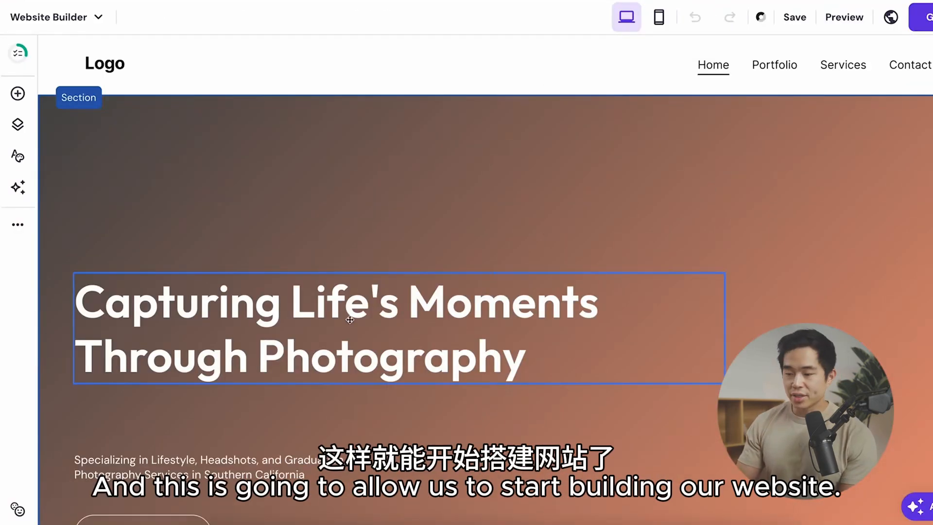
scroll(349, 318, down, 1)
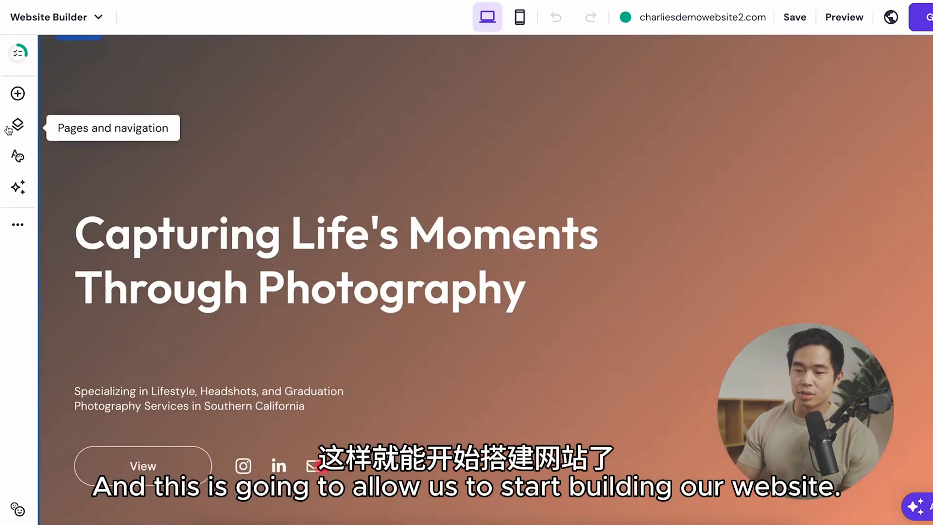
scroll(312, 191, up, 1)
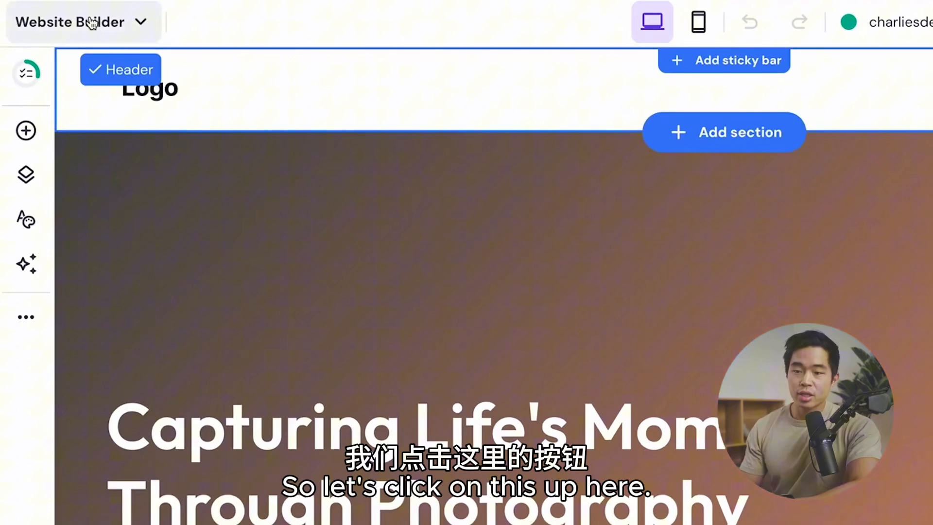
Step: Start creating a new website and choose to use pre-made templates
click(68, 17)
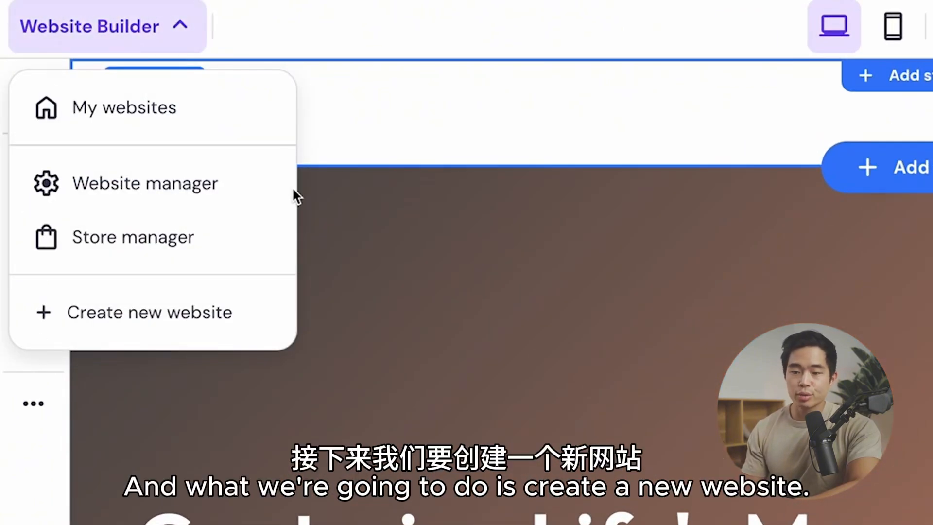
click(225, 309)
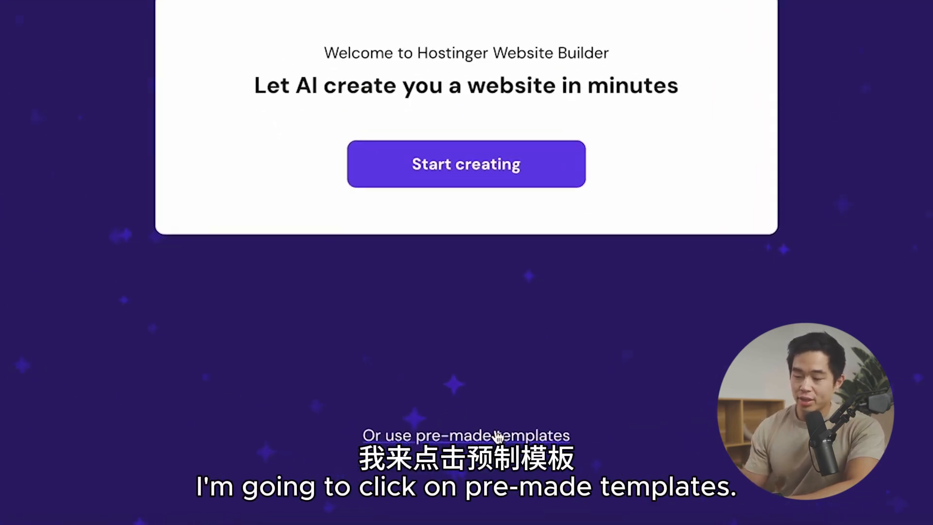
click(505, 430)
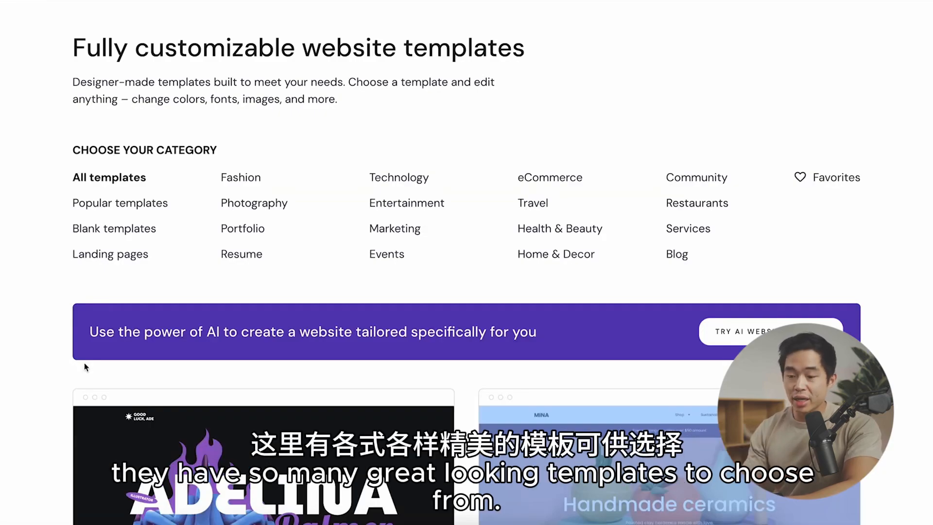
Step: Browse the website template gallery, including the popular and blank template categories
scroll(84, 364, down, 10)
scroll(25, 367, down, 10)
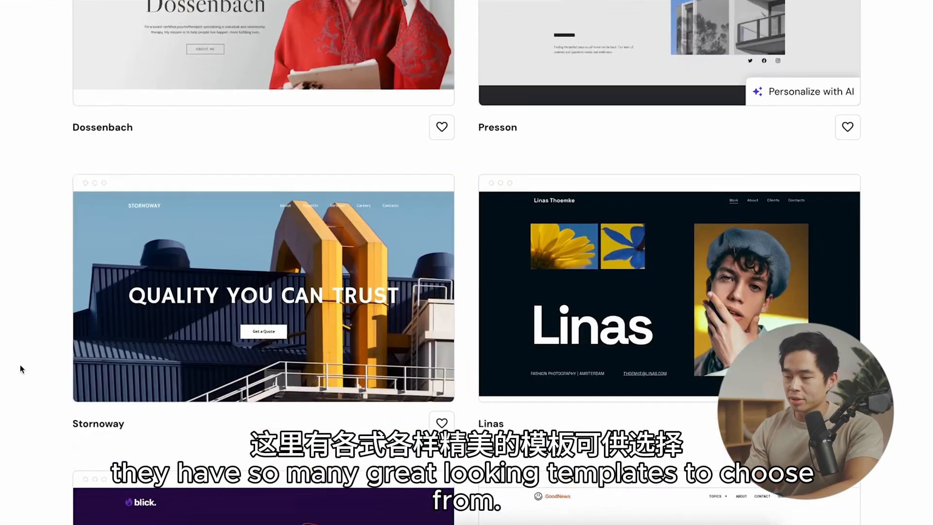
scroll(21, 369, up, 20)
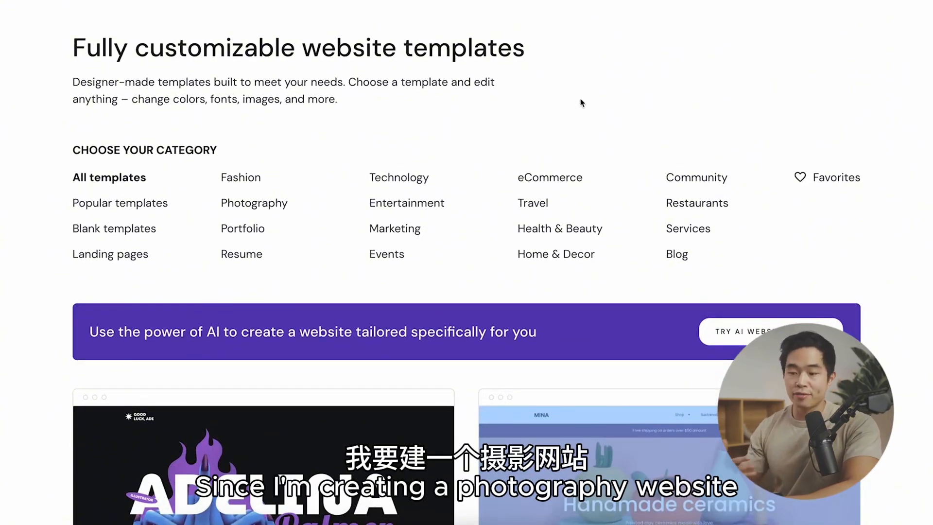
click(256, 208)
click(140, 205)
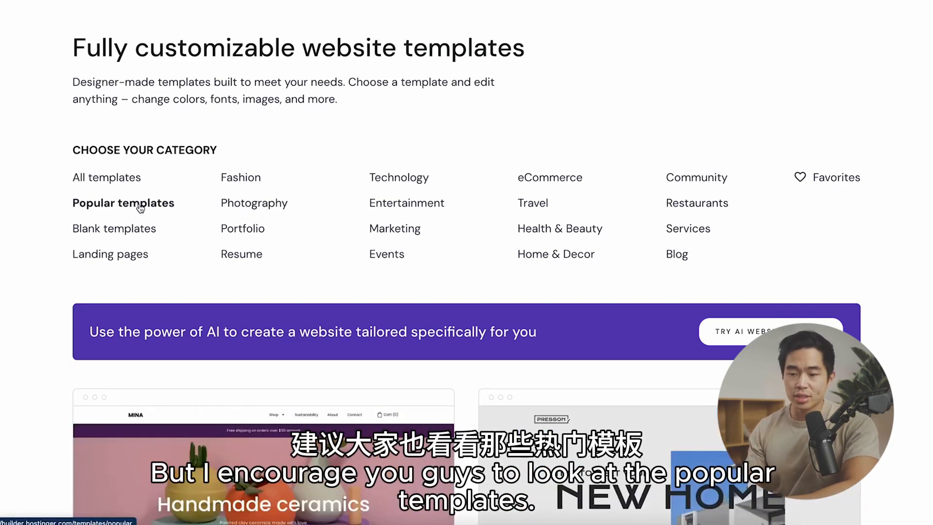
scroll(140, 208, down, 2)
click(125, 136)
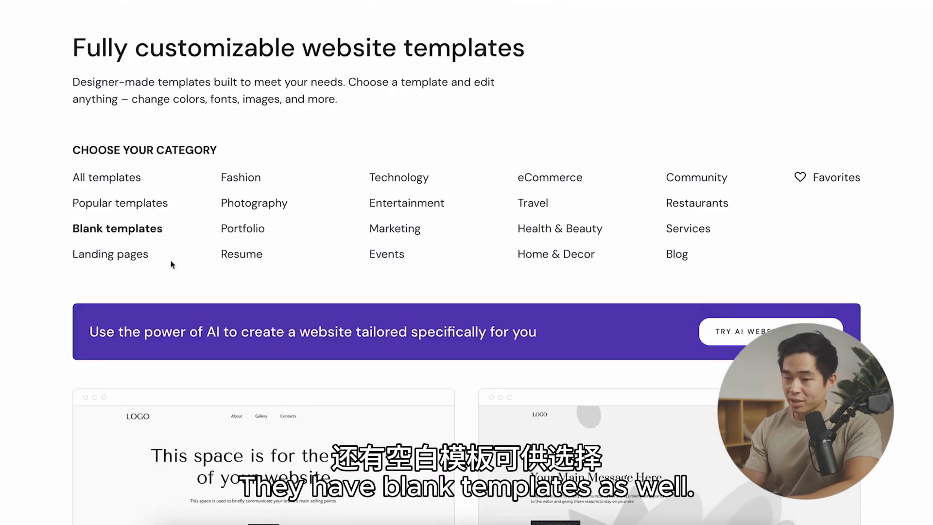
scroll(173, 262, down, 3)
scroll(173, 281, up, 4)
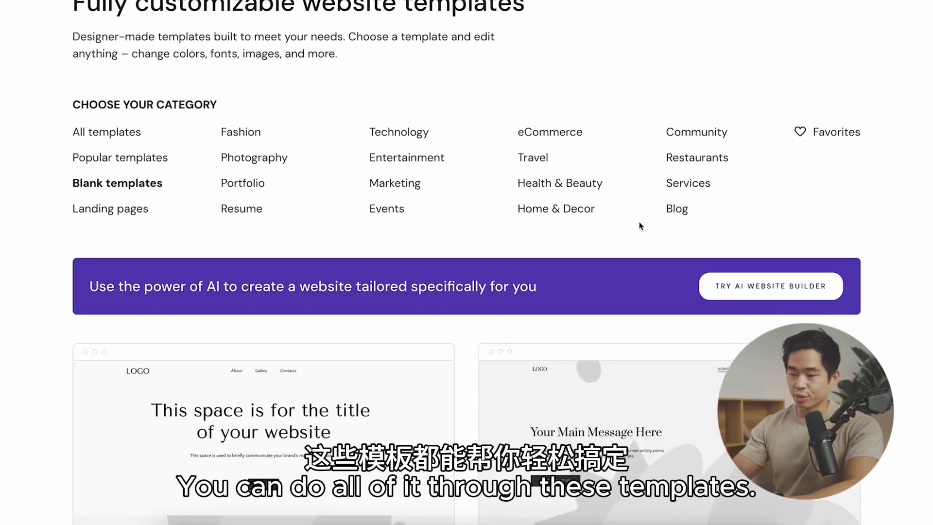
Step: Filter the templates to the Photography category and look through the available designs
click(245, 160)
scroll(147, 343, down, 5)
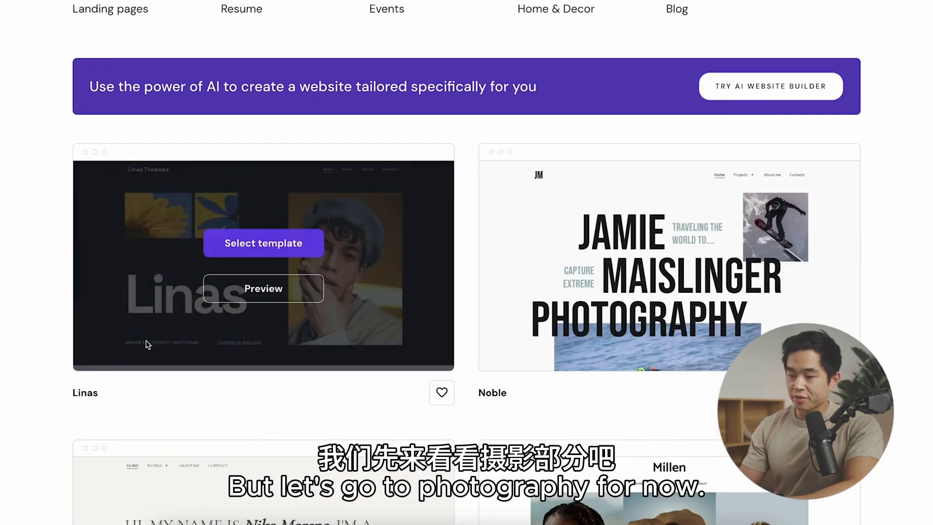
scroll(18, 323, down, 20)
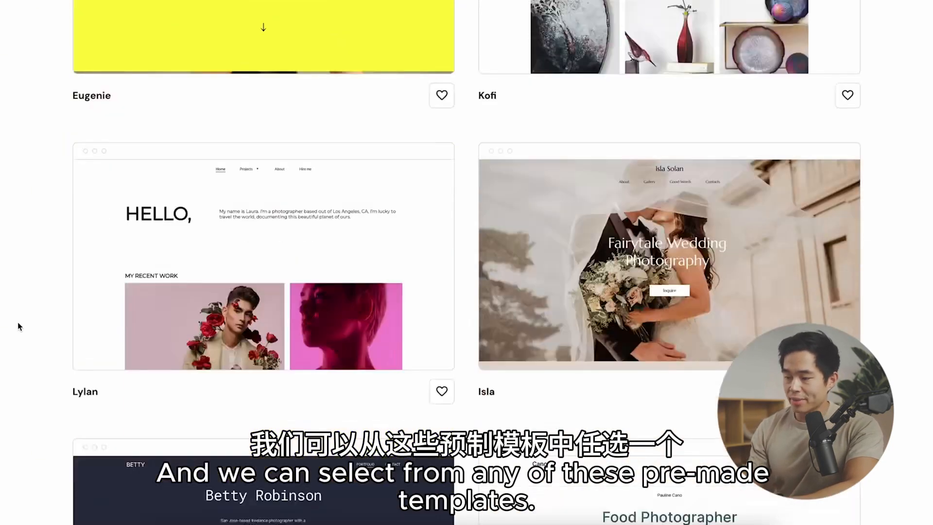
scroll(408, 411, up, 20)
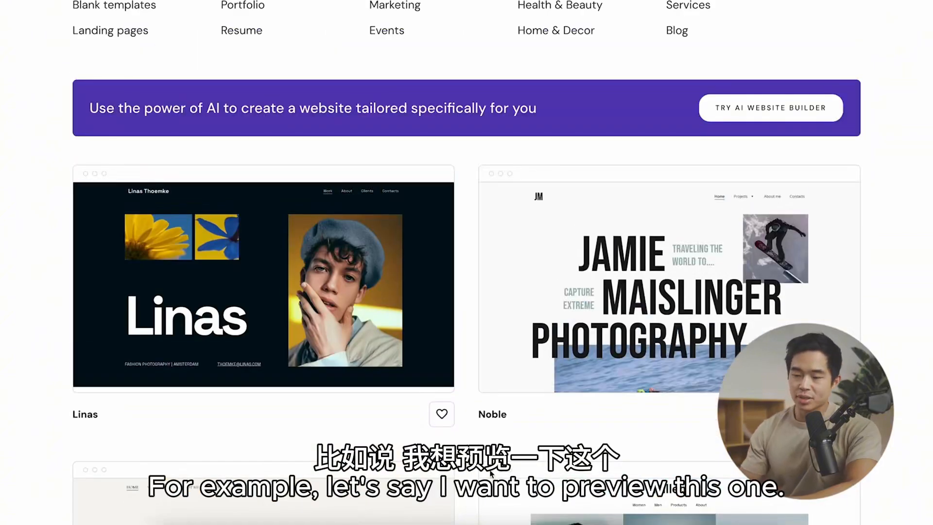
Step: Preview the Linas template's Work and About pages and return to the template gallery
mouse_move(204, 295)
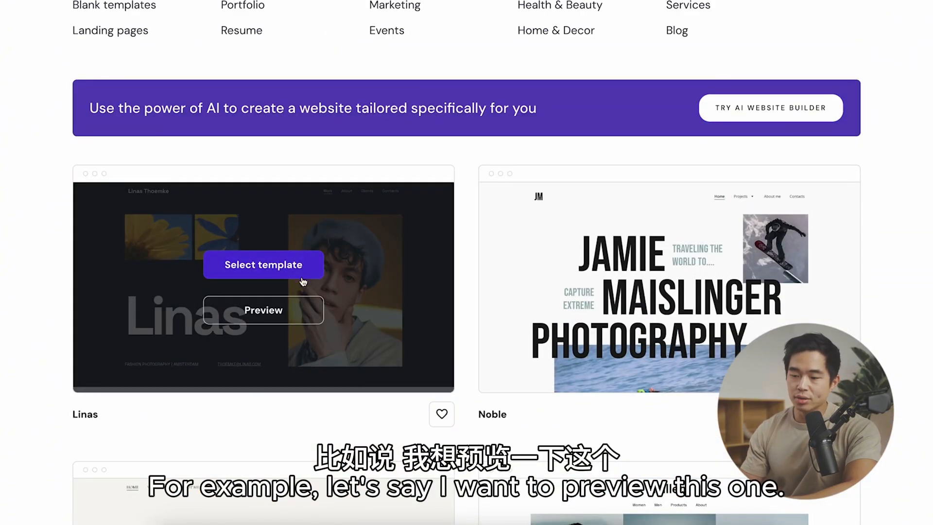
click(273, 313)
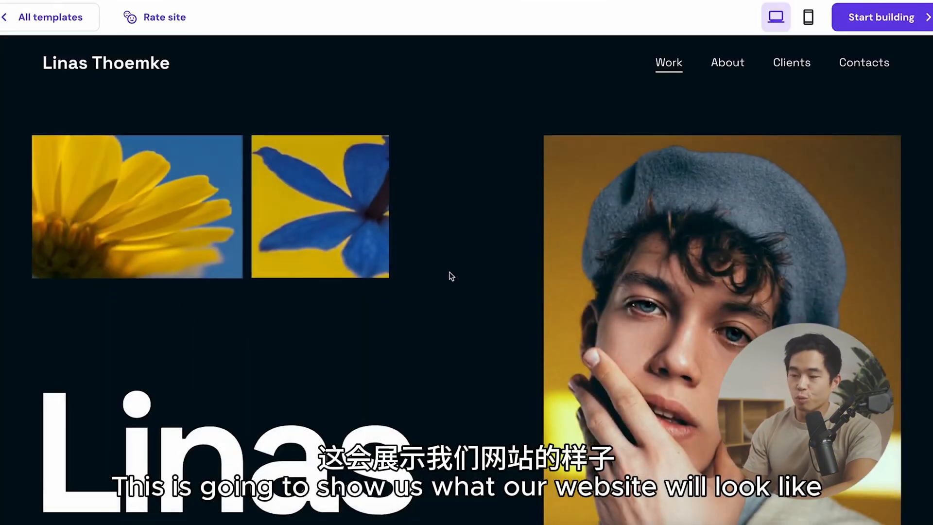
scroll(449, 275, down, 15)
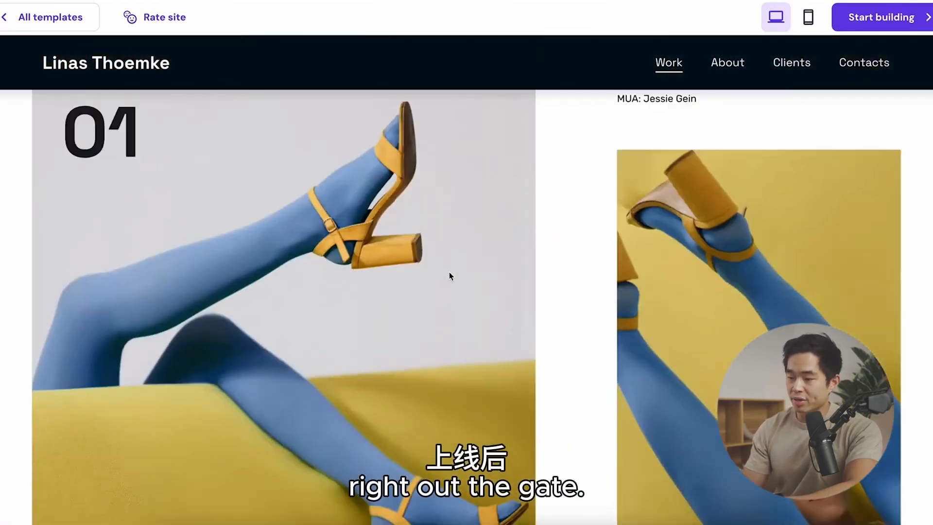
click(727, 63)
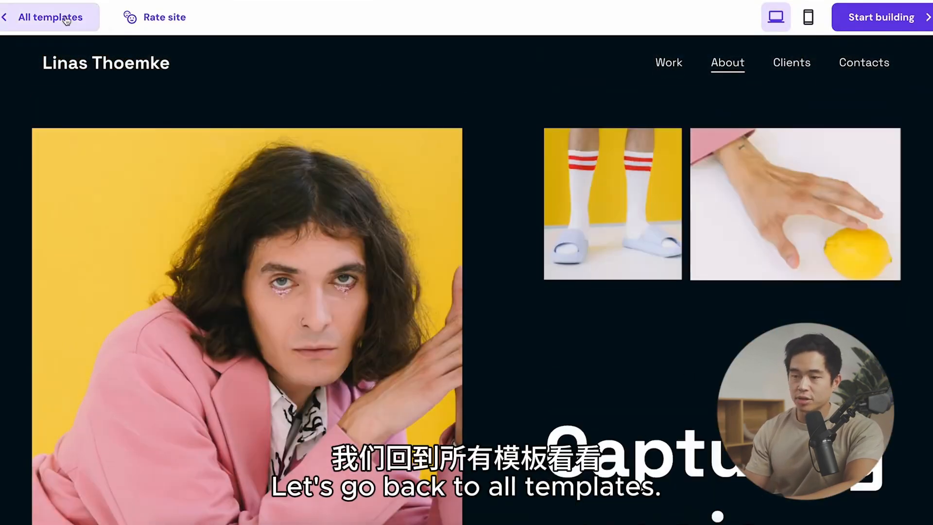
click(67, 20)
Step: Preview the Noble photography template and look through its home page
scroll(389, 366, down, 8)
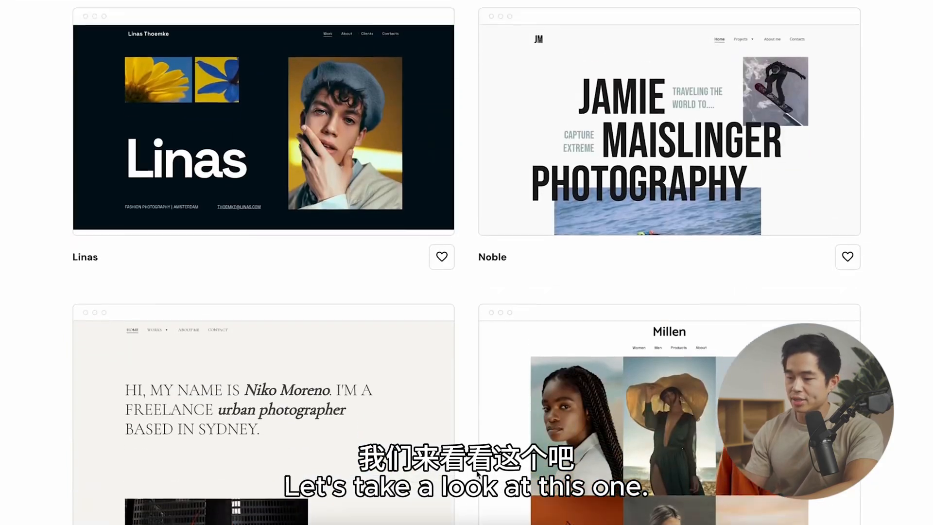
scroll(478, 475, up, 1)
click(668, 183)
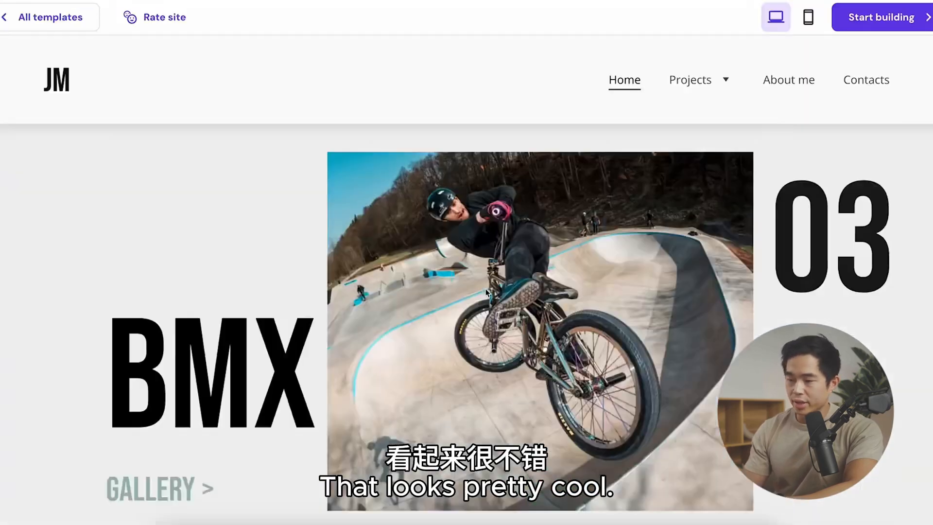
scroll(485, 288, up, 10)
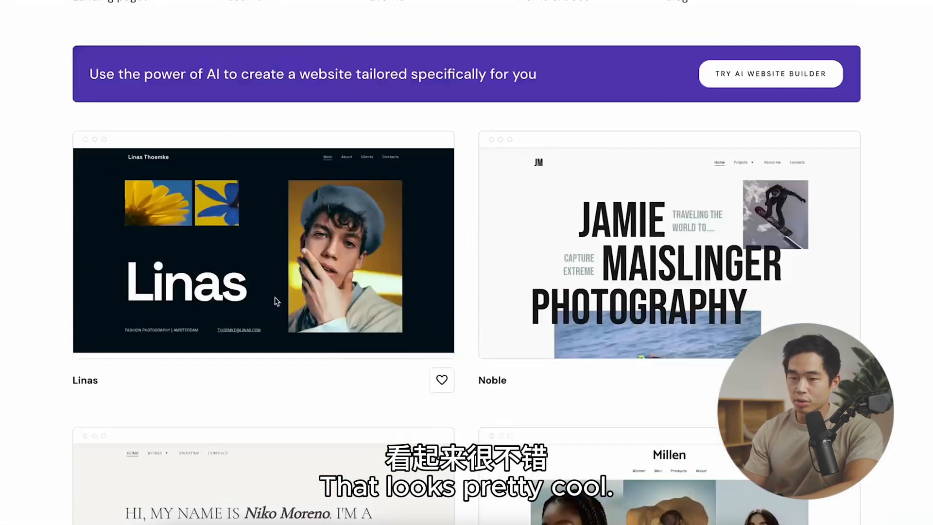
Step: Preview the Millen template's photo gallery and its About page
scroll(756, 304, down, 5)
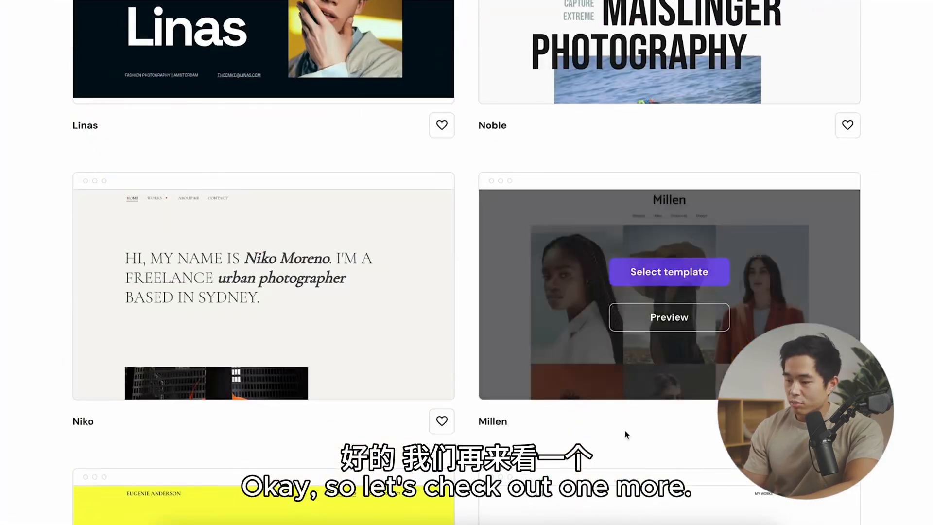
click(699, 320)
scroll(514, 340, down, 5)
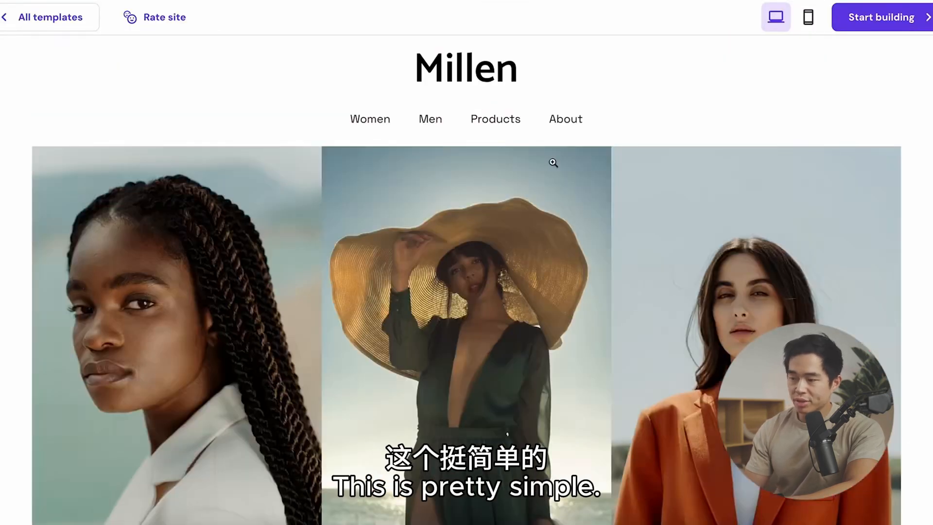
click(566, 123)
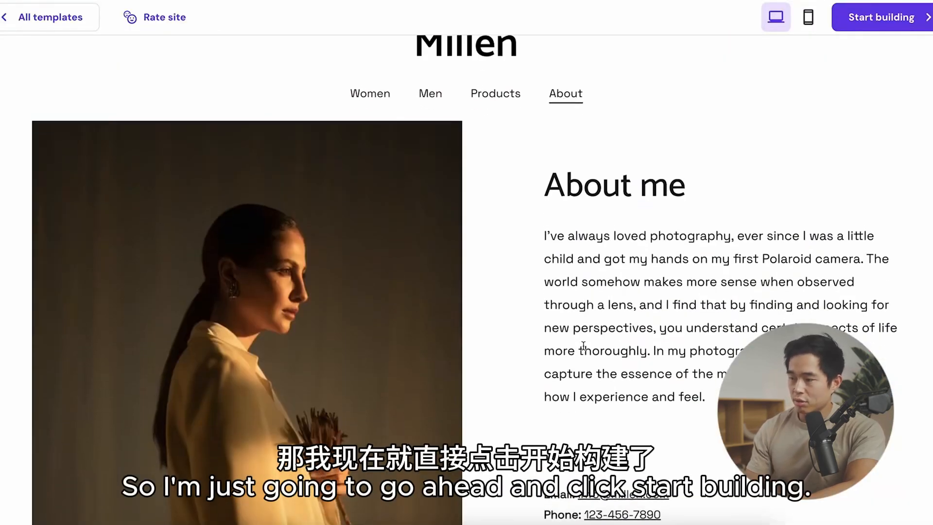
Step: Start building the website from the Millen template and open the website styles with the colour settings
scroll(583, 344, up, 1)
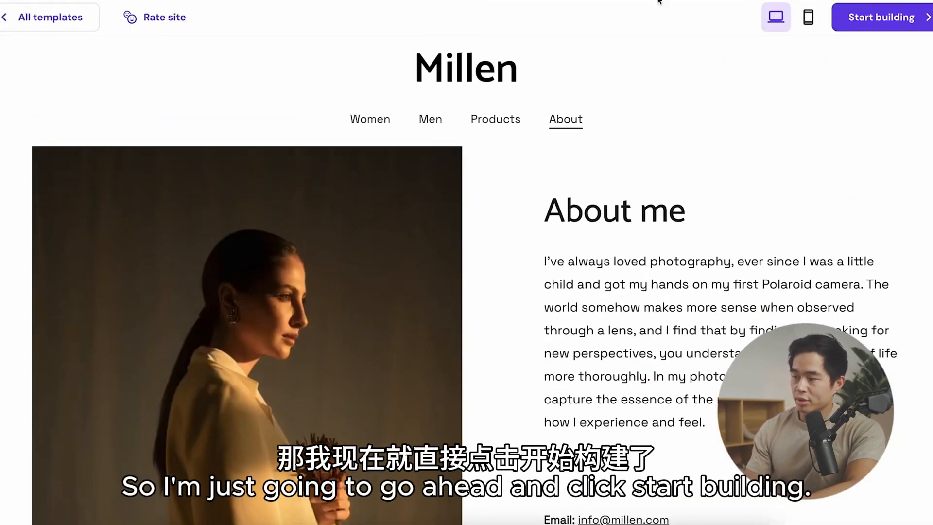
click(879, 27)
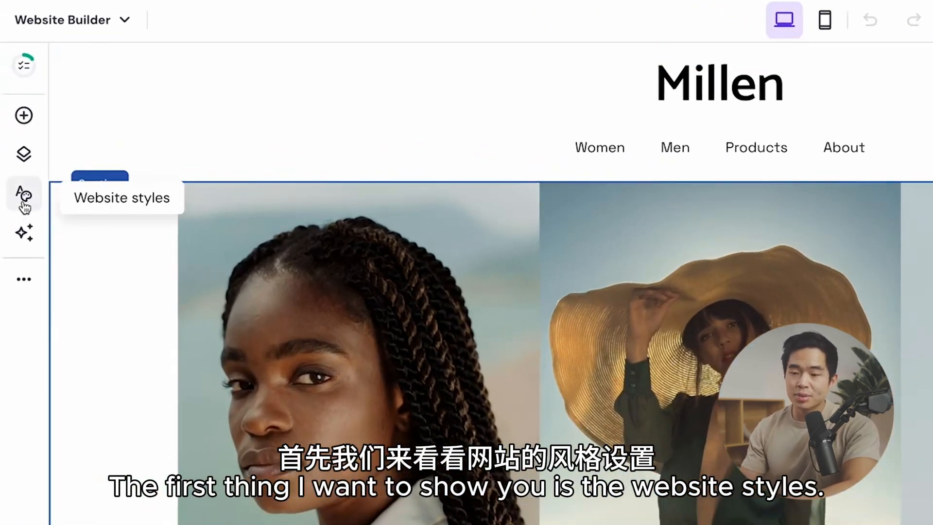
click(24, 207)
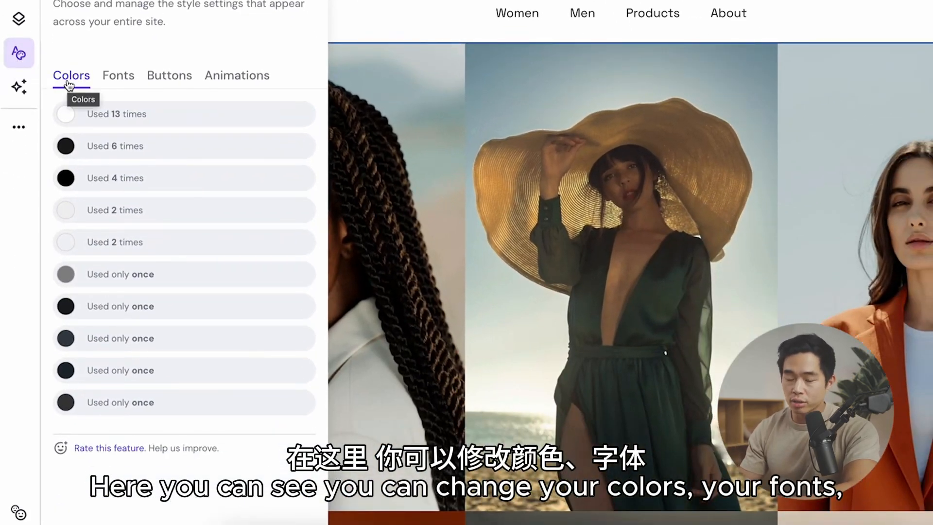
Step: Review the site-wide font, button and animation style options without changing them
click(119, 81)
click(167, 83)
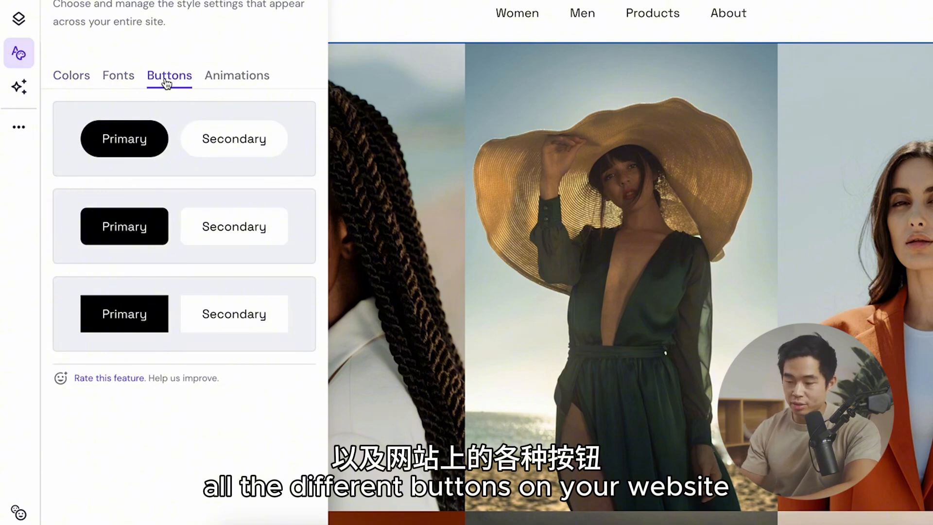
click(253, 82)
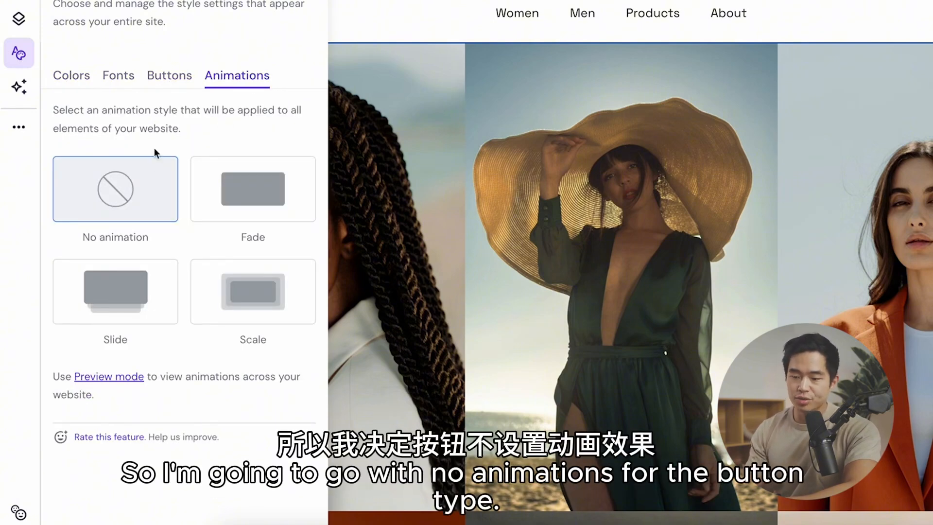
click(169, 76)
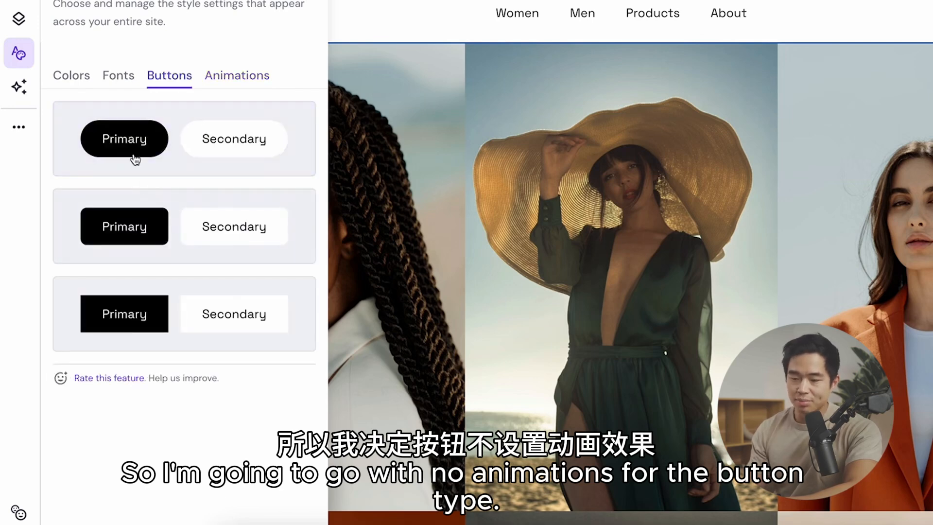
click(118, 74)
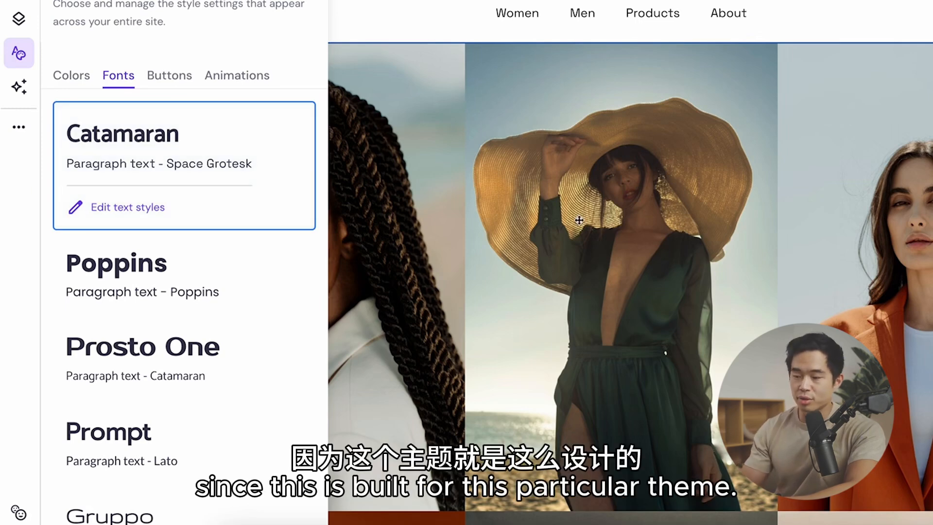
Step: Inspect the colour replacement options for the site's white #FFFFFF colour, leave it unchanged and close the website styles
click(73, 78)
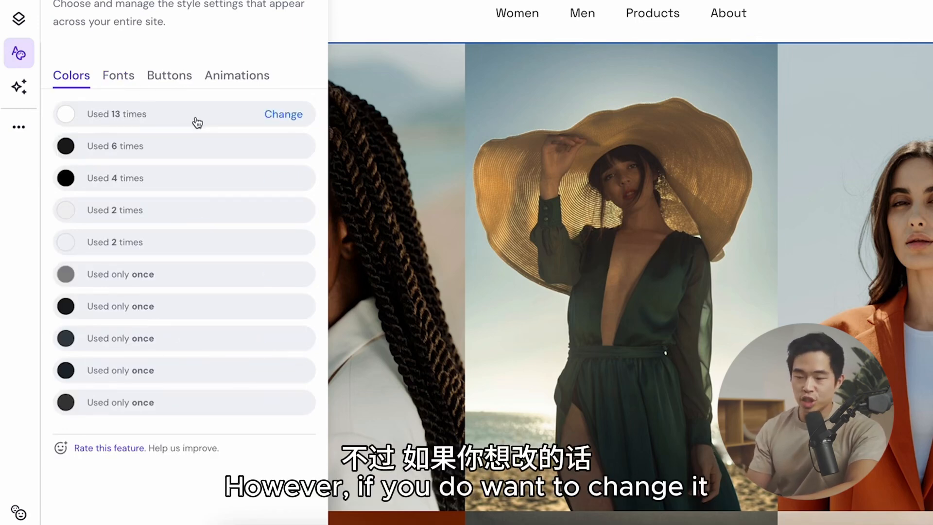
click(294, 117)
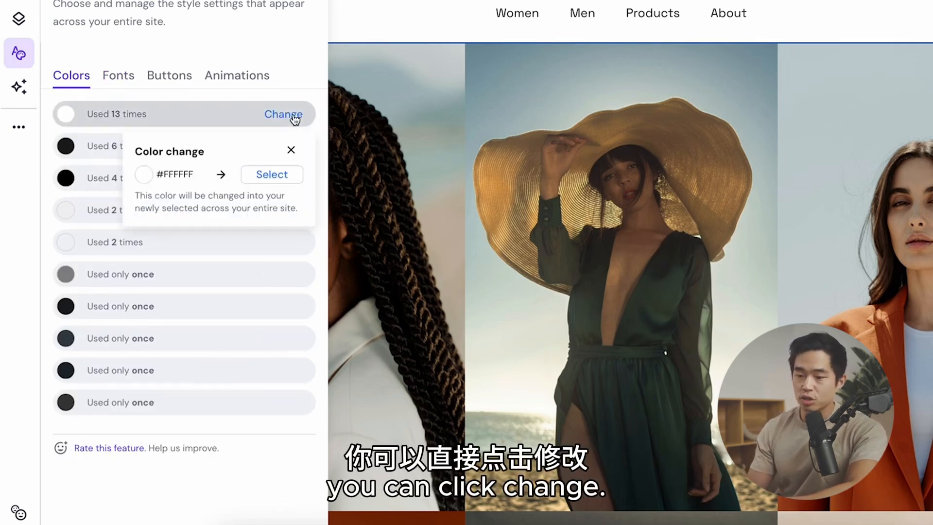
click(273, 183)
drag(209, 248, 210, 235)
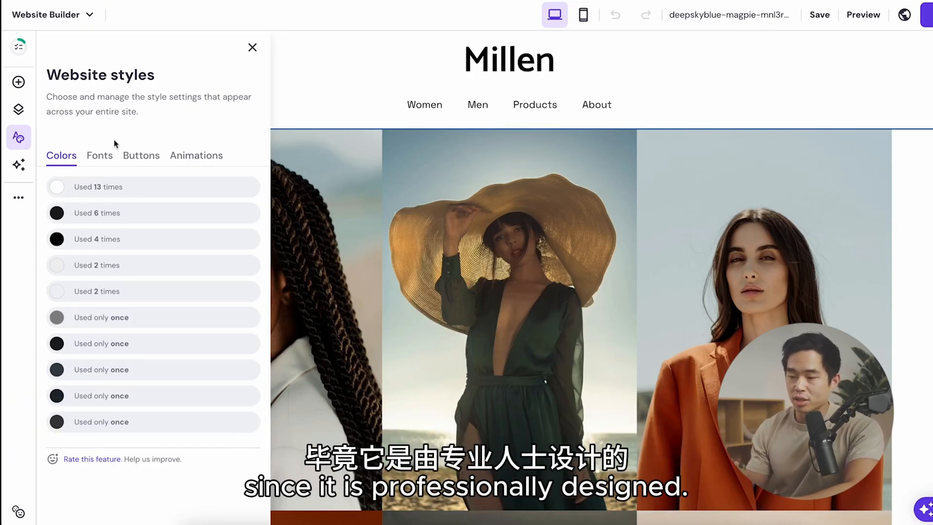
mouse_move(194, 373)
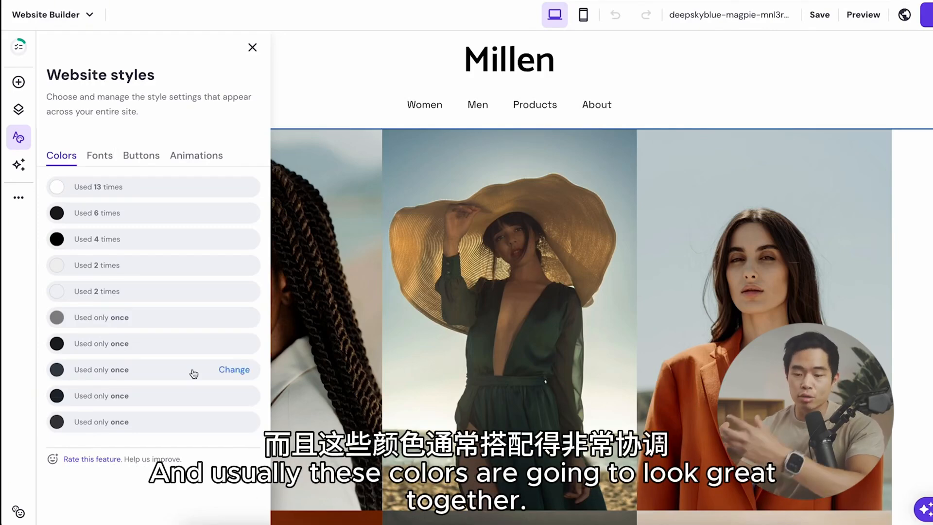
click(252, 47)
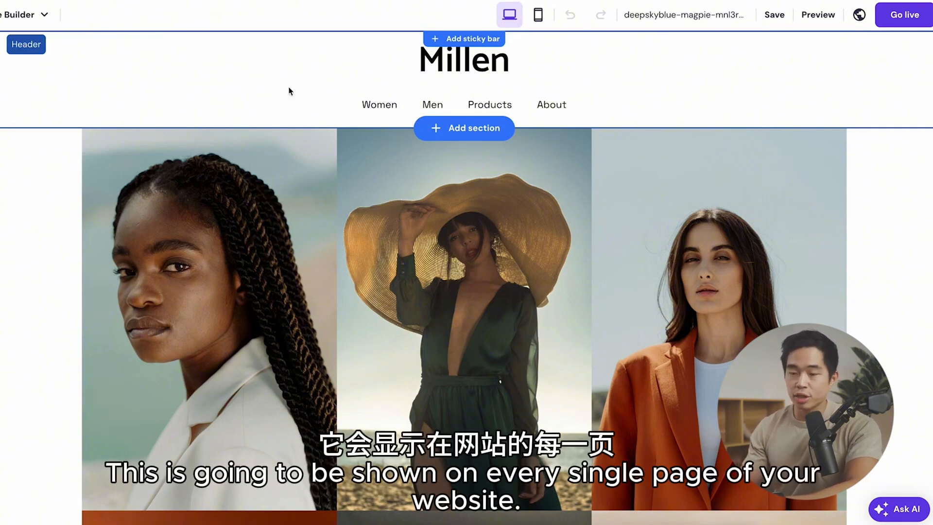
Step: Look over the page down to the footer, select the header's logo and open the AI logo maker
scroll(290, 91, down, 9)
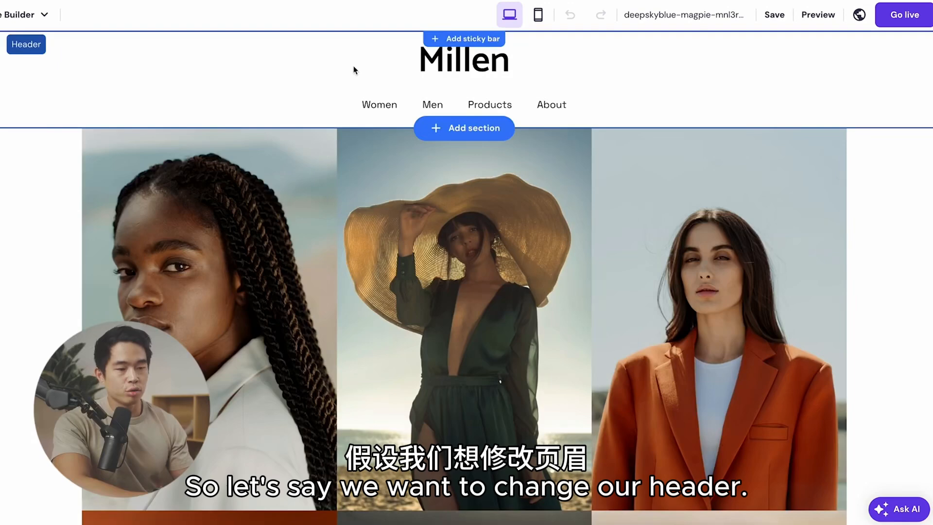
click(353, 69)
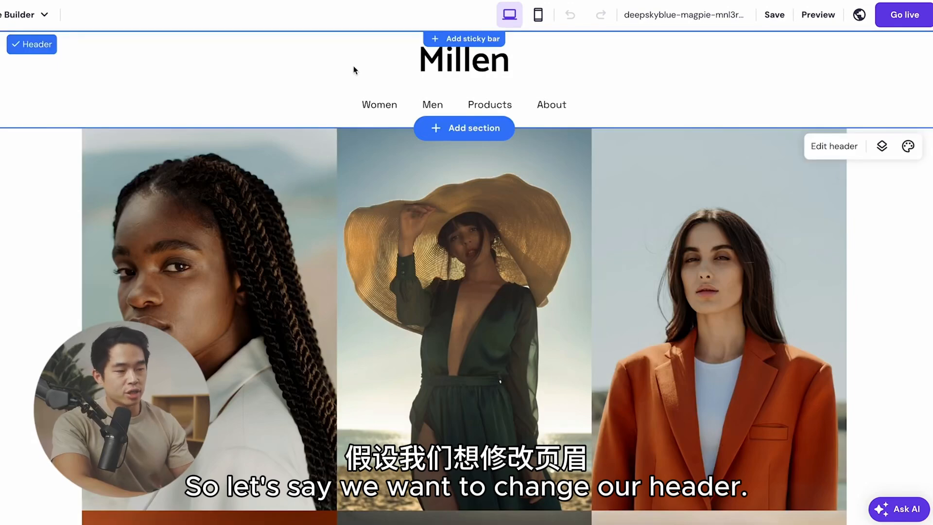
click(454, 67)
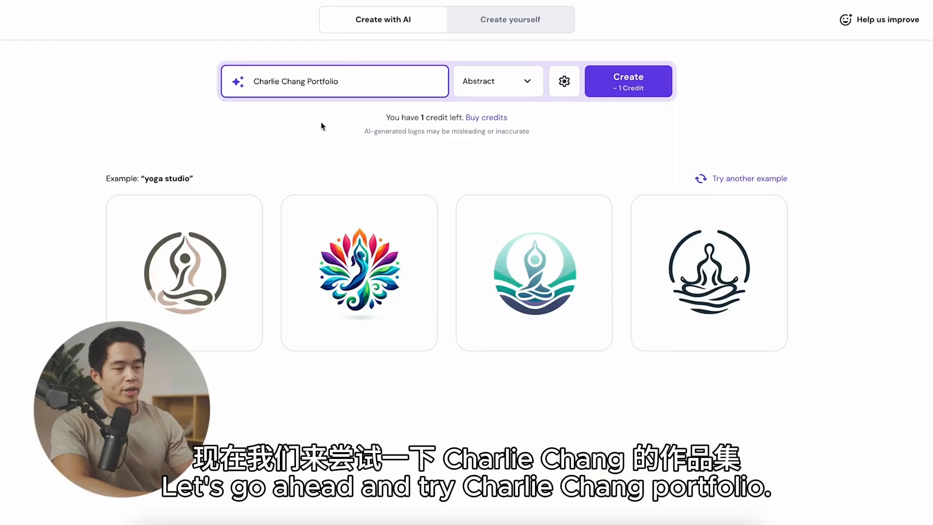
Step: Generate AI logo proposals for the owner's portfolio name in the Modern style with the colourful option off
click(514, 81)
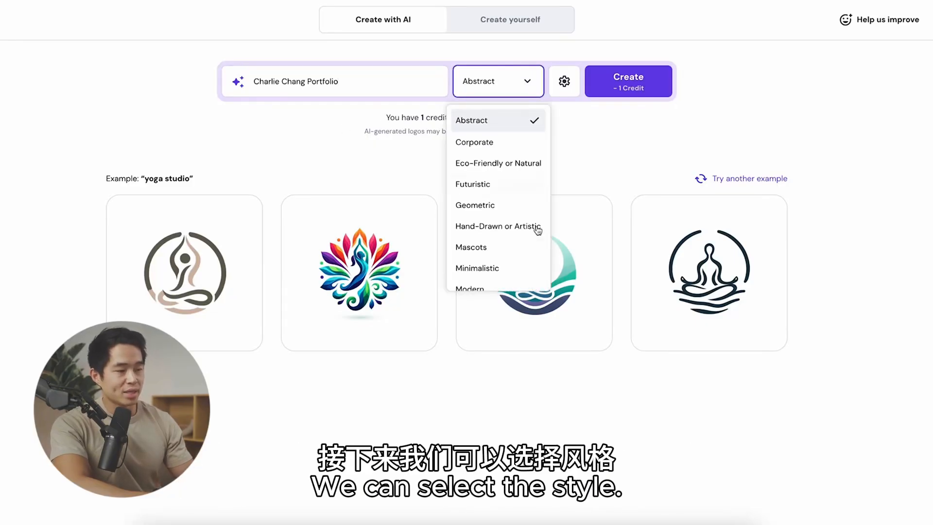
scroll(504, 275, down, 1)
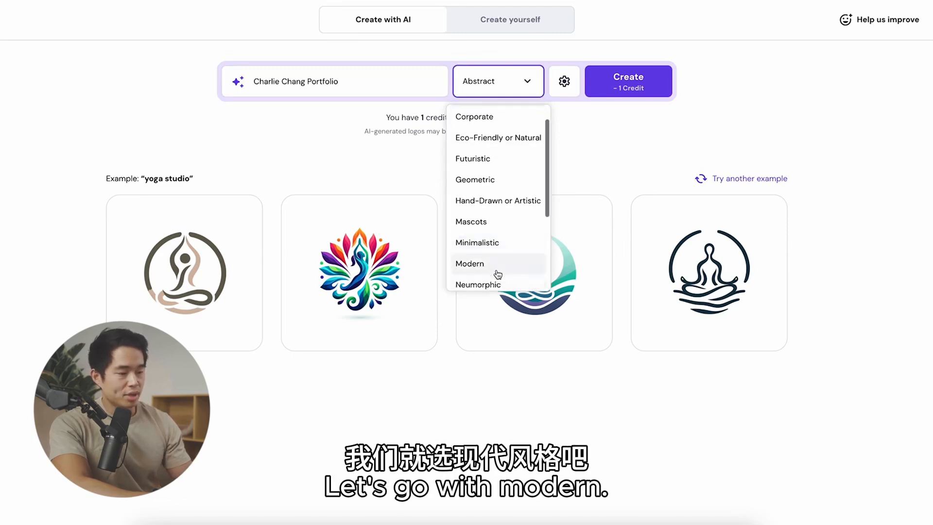
click(495, 265)
click(564, 81)
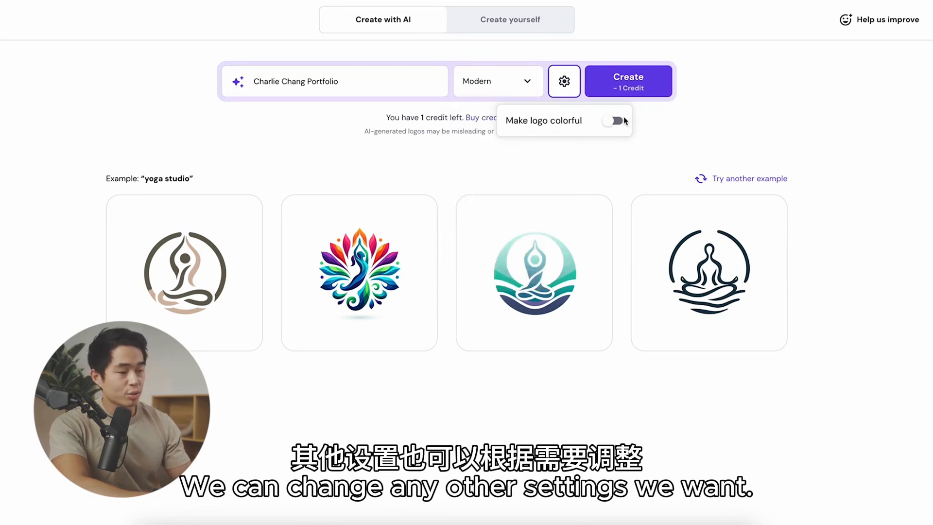
click(685, 130)
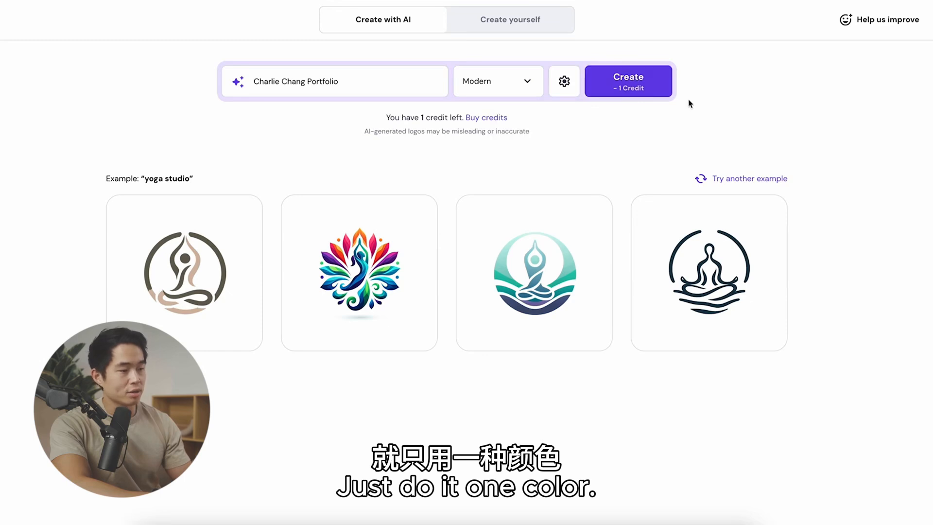
click(635, 87)
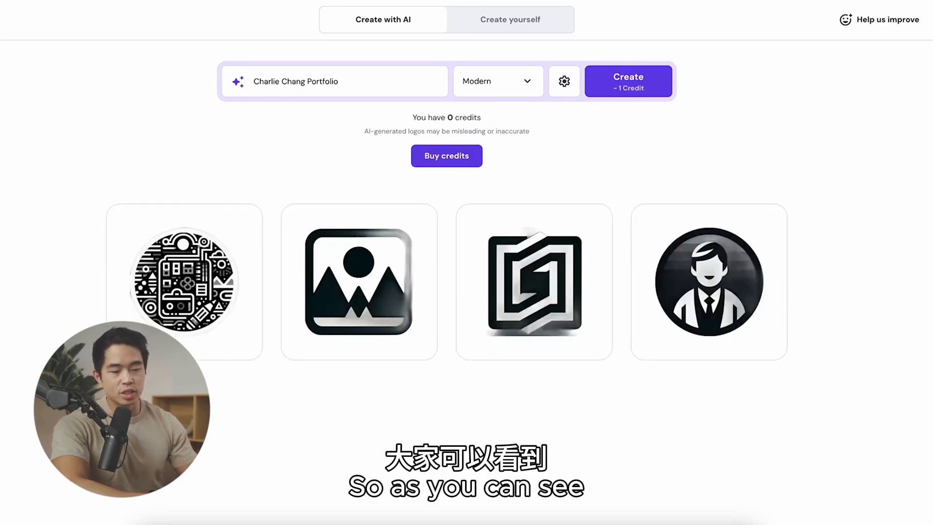
mouse_move(682, 360)
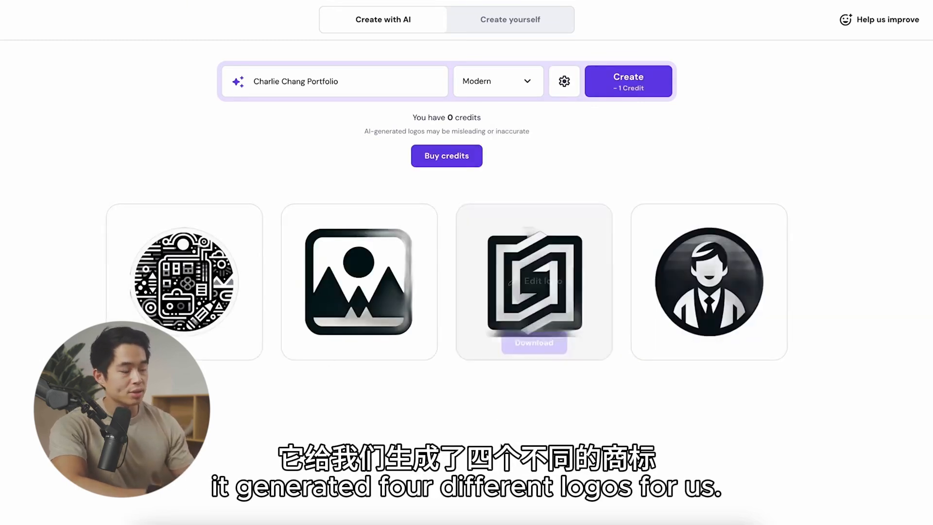
mouse_move(195, 340)
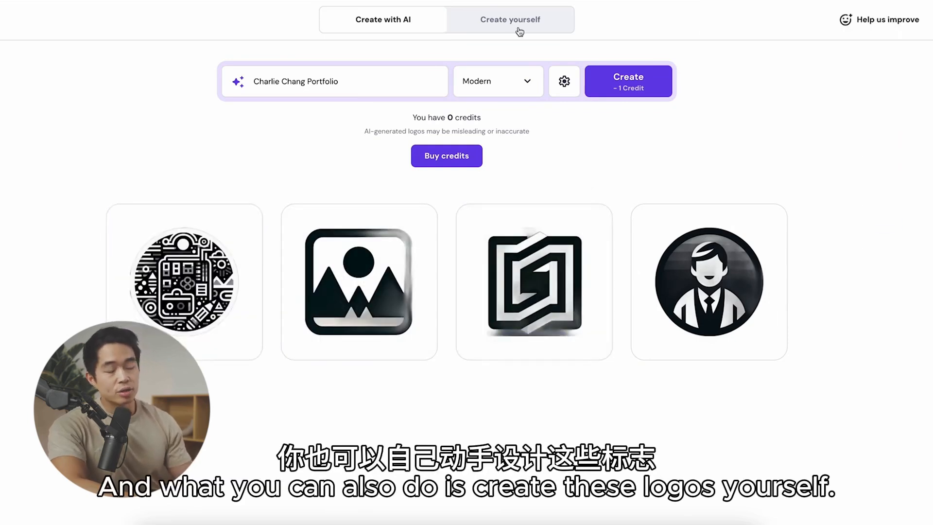
Step: Create a text logo manually from the owner's name followed by "Portfolio" in the Playfair Display font and download it
click(535, 21)
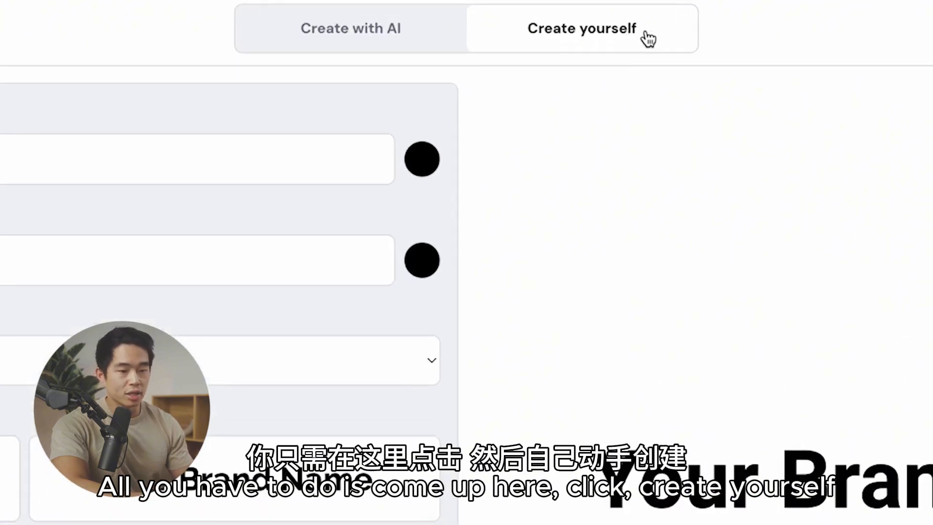
text(Charli)
text(e Chang Por)
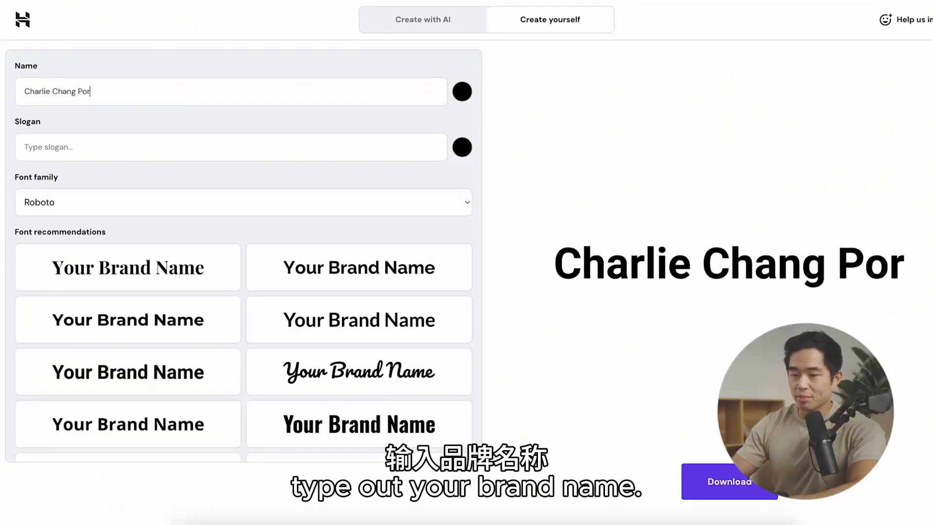
text(tfolio)
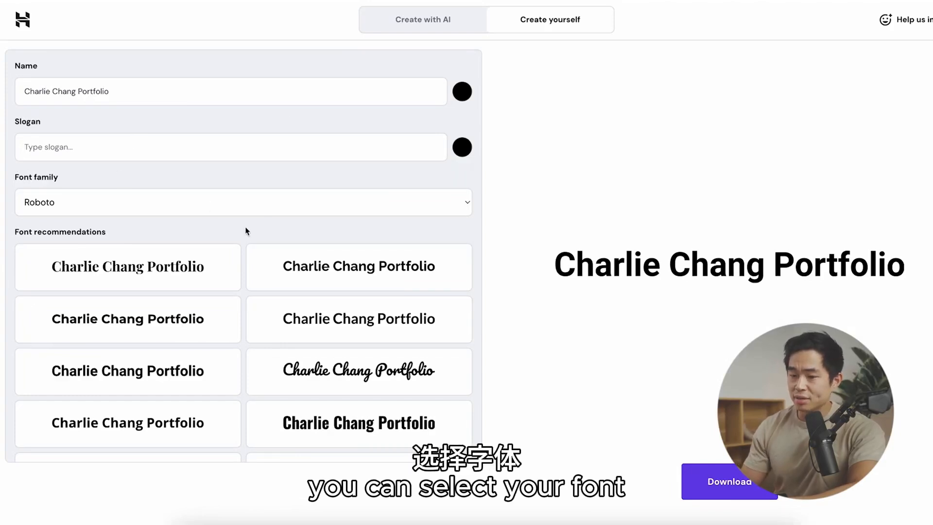
click(149, 201)
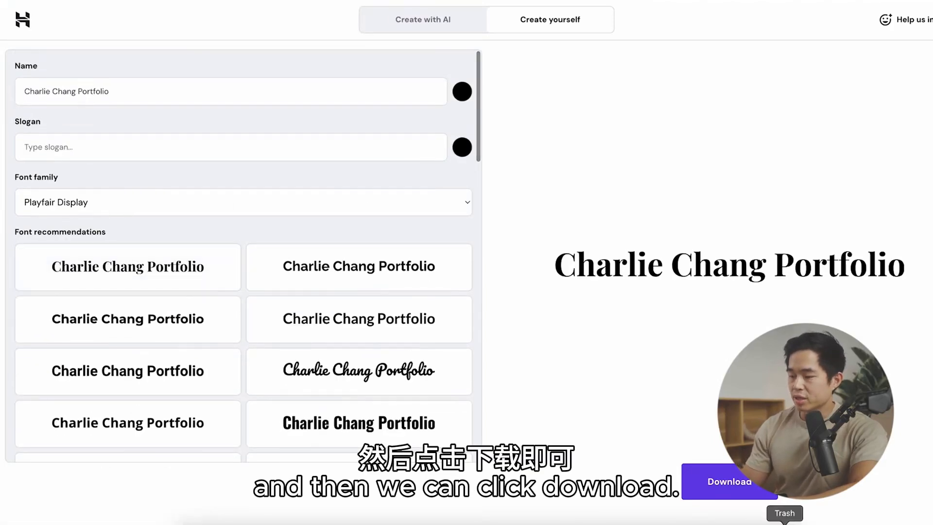
click(719, 480)
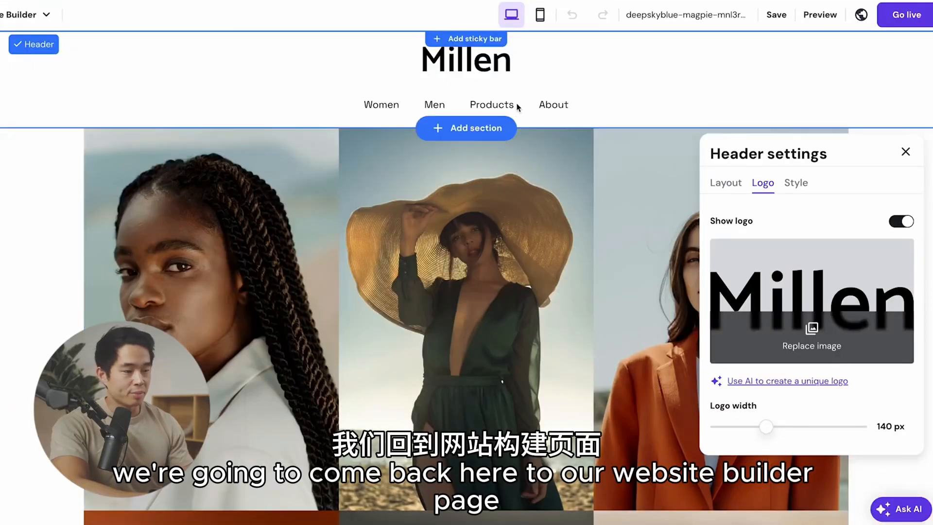
Step: Replace the Millen header logo with the downloaded text logo and increase its width
click(821, 348)
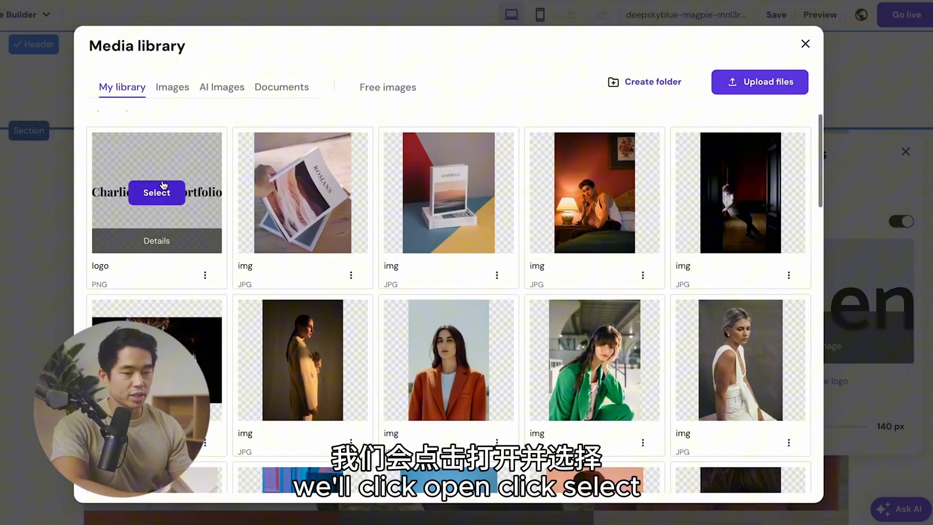
click(155, 192)
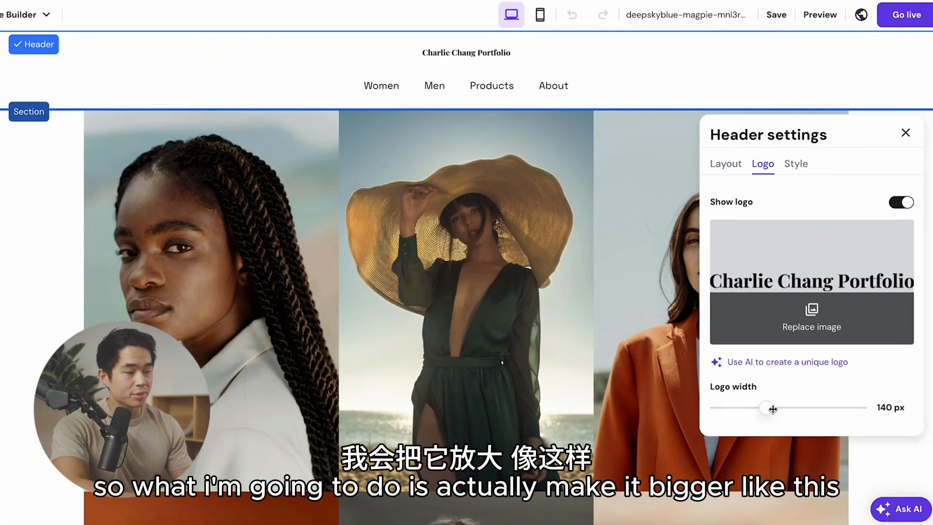
drag(767, 409, 854, 411)
click(690, 260)
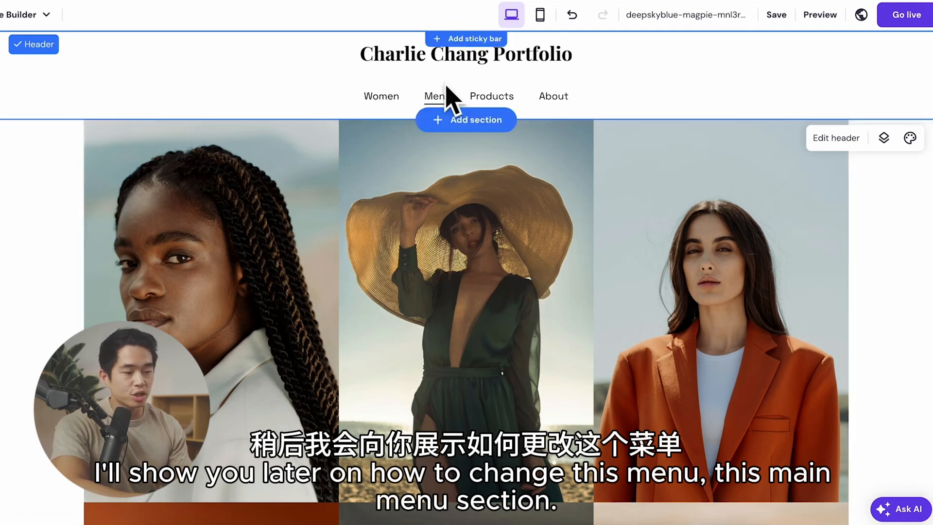
Step: Look through the home page's prebuilt section and open the settings of its photo gallery
scroll(222, 197, down, 2)
scroll(222, 197, up, 2)
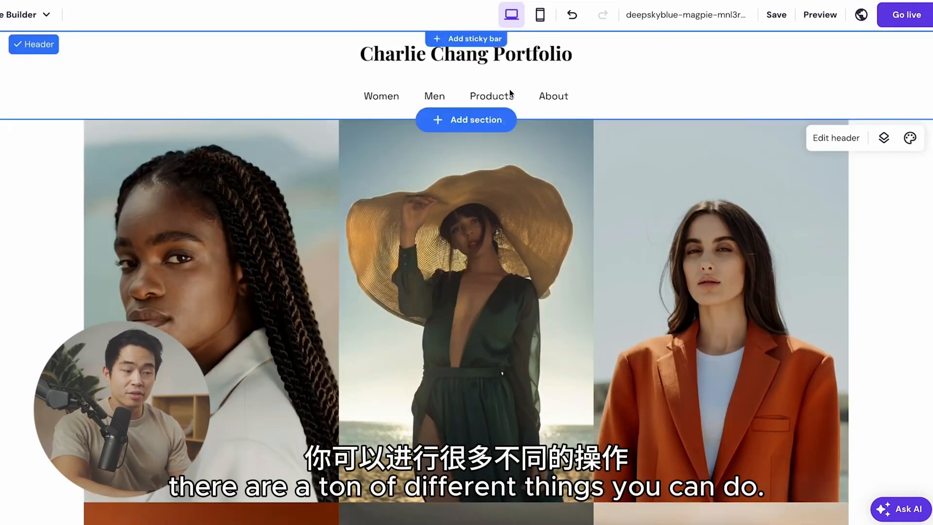
click(47, 271)
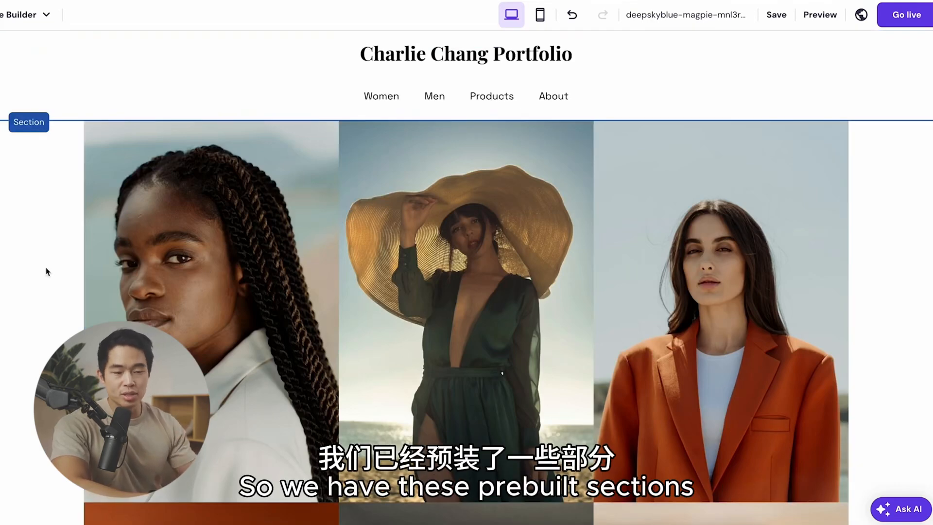
scroll(204, 281, down, 4)
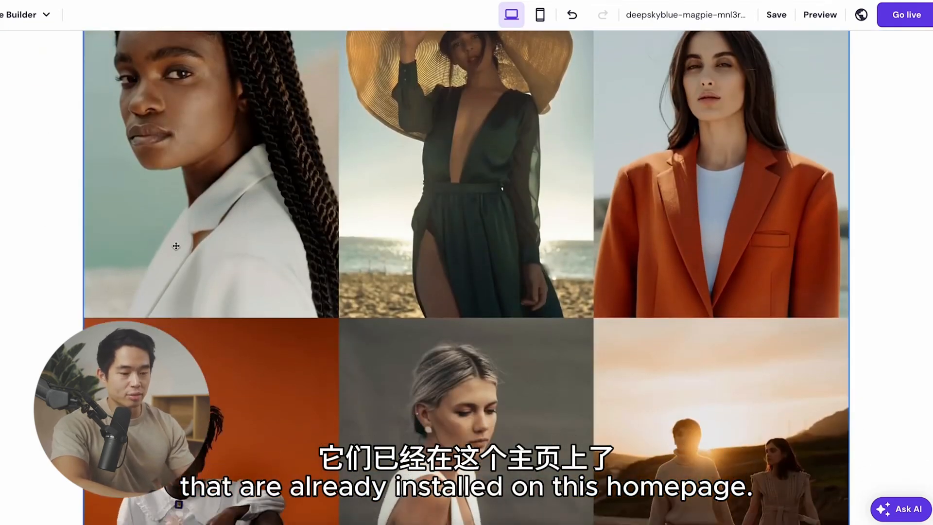
scroll(179, 504, down, 3)
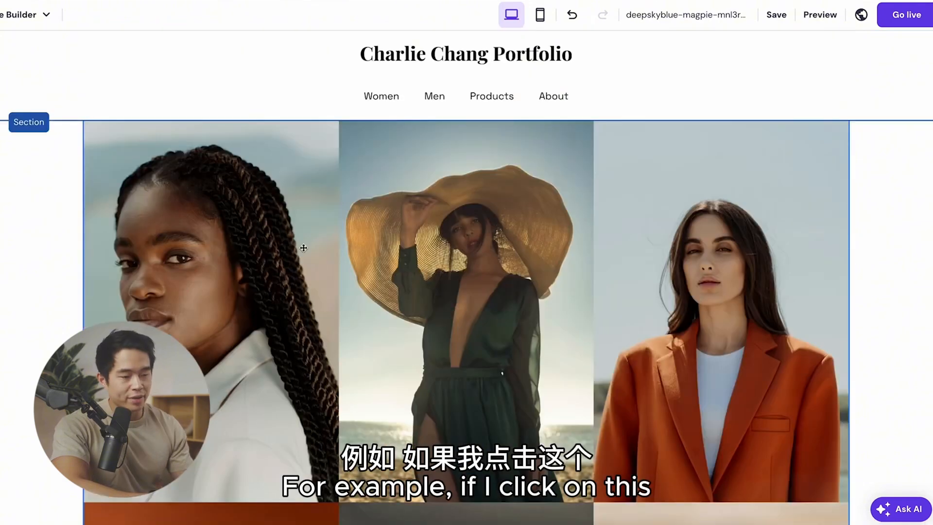
click(303, 248)
click(113, 93)
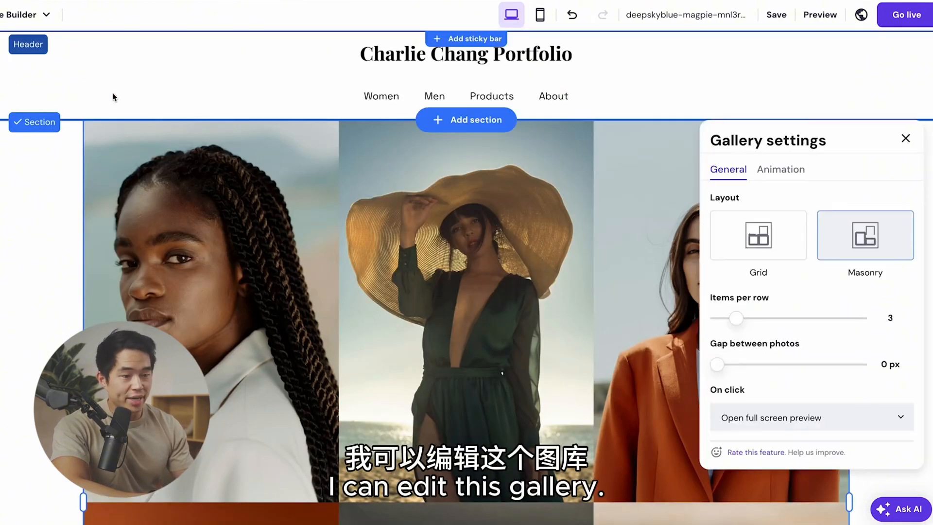
Step: Try the Grid layout on the photo gallery and switch it back to Masonry
click(762, 232)
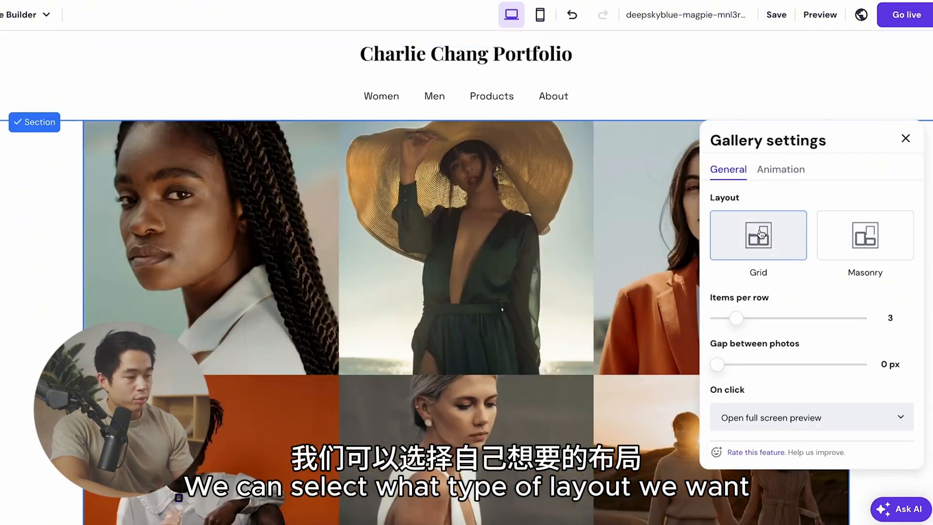
click(875, 242)
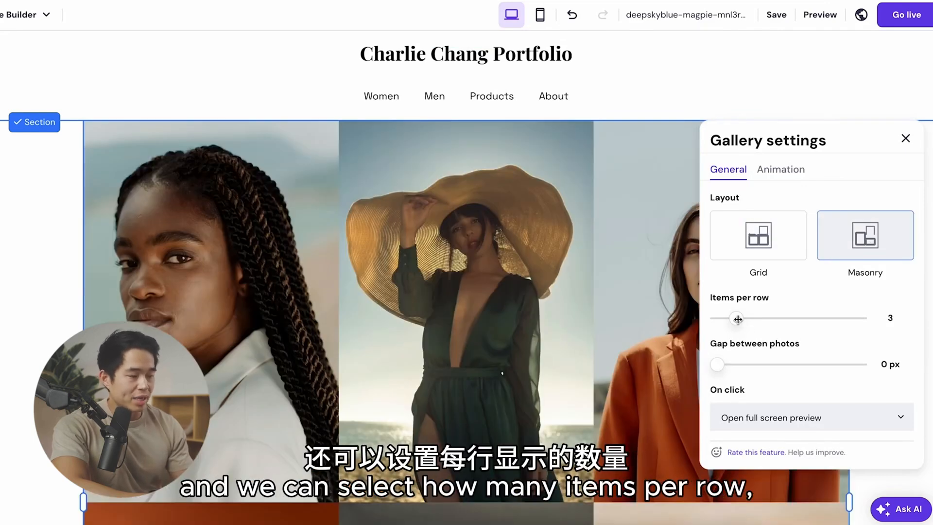
scroll(736, 317, down, 2)
scroll(739, 304, down, 1)
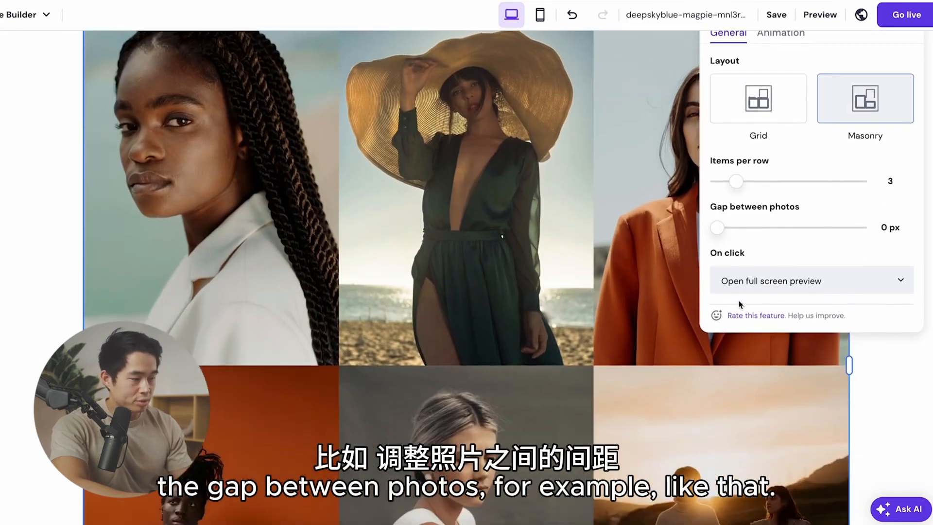
Step: Set the photo gallery's gap between photos to 4 px and check its animation options without applying one
drag(717, 258, 725, 258)
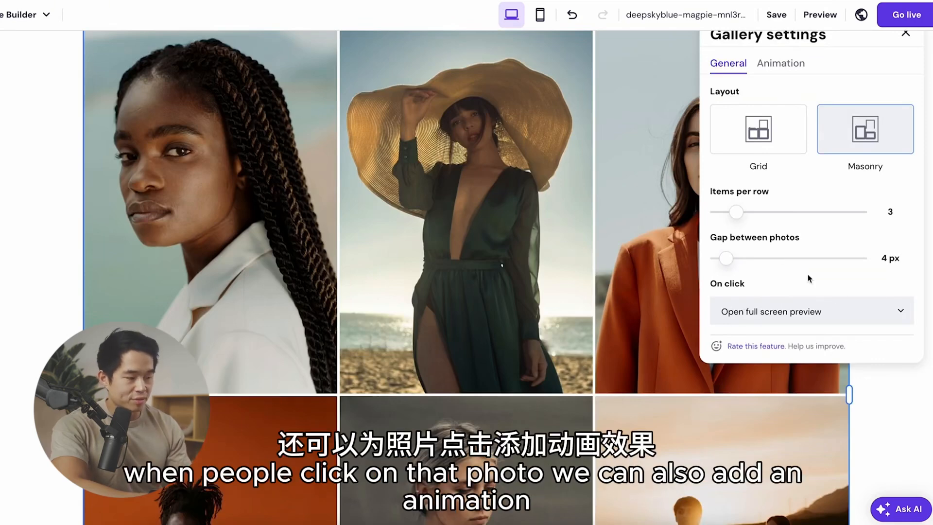
scroll(809, 278, up, 3)
click(799, 169)
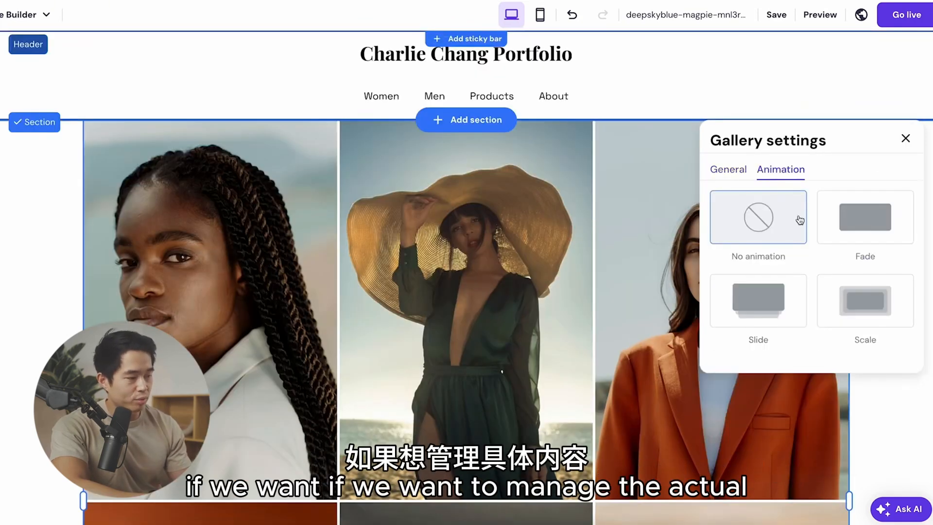
click(905, 139)
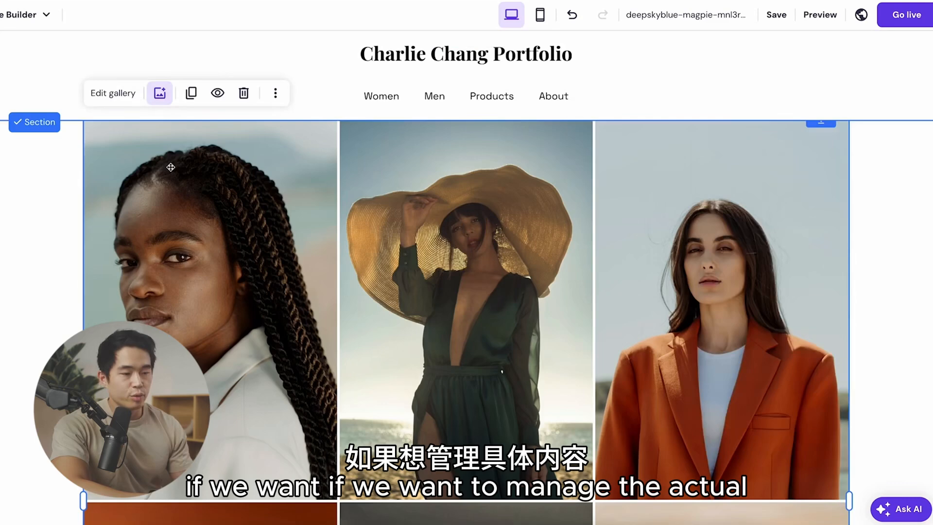
Step: Add the woman in a hat, the smiling man and the man with a camera from the media library to the gallery and reorder them
click(160, 92)
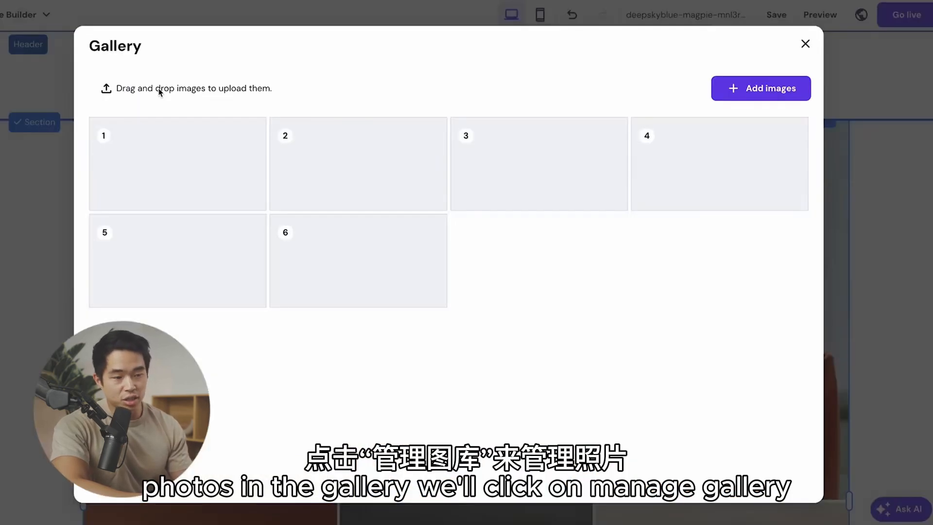
click(767, 92)
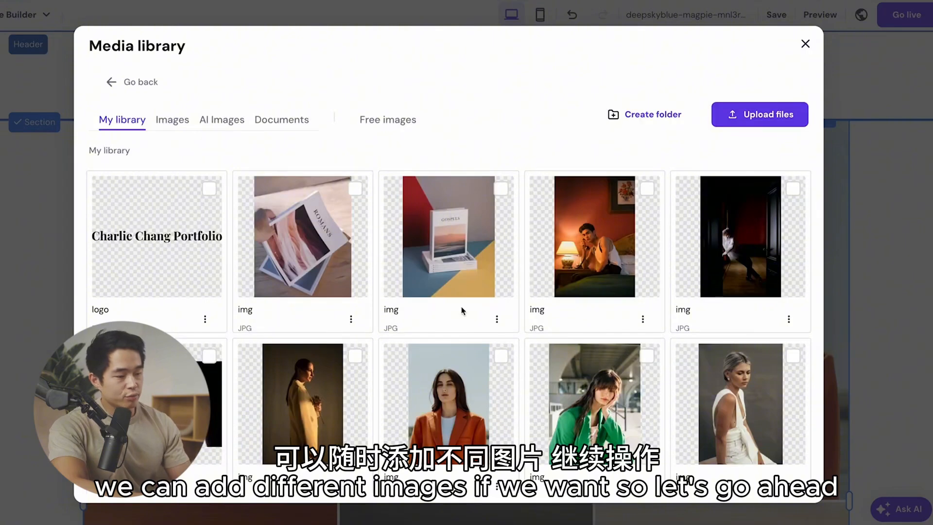
scroll(462, 311, down, 7)
scroll(461, 379, up, 2)
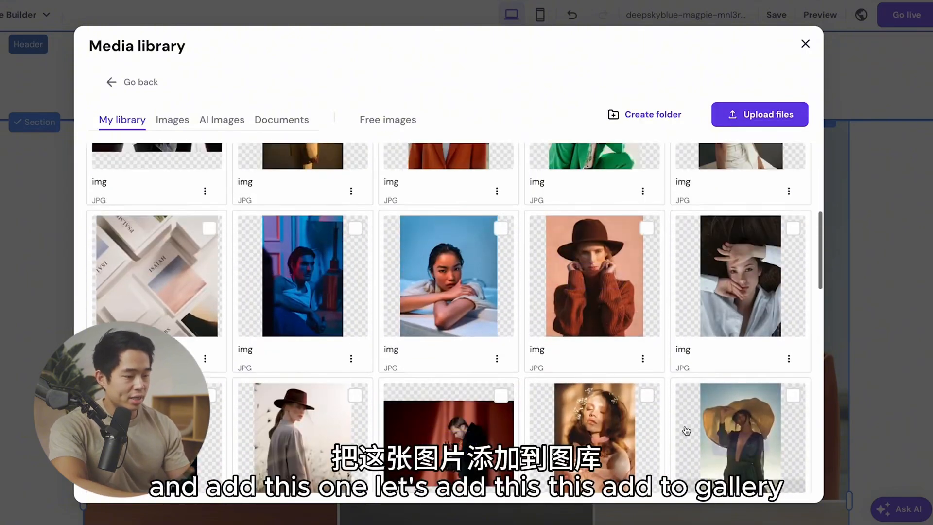
scroll(686, 430, down, 2)
click(501, 286)
click(355, 288)
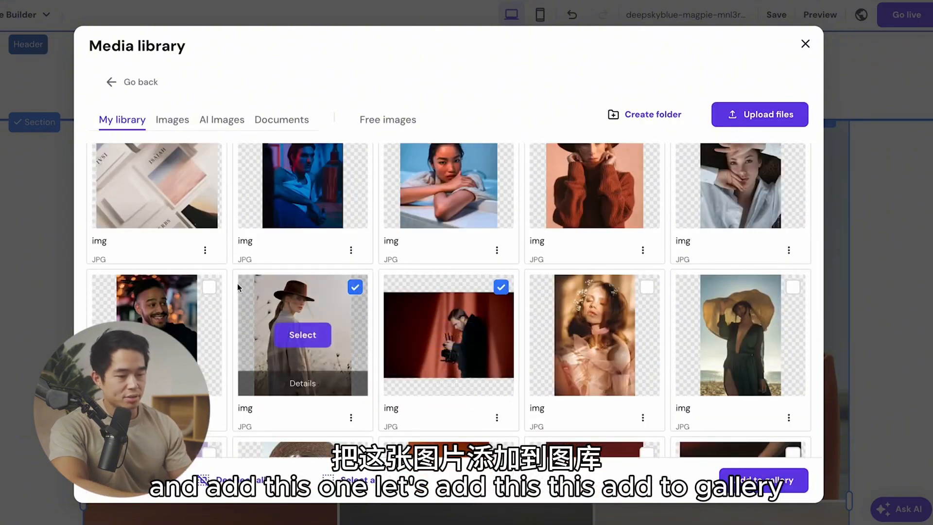
click(209, 287)
click(772, 481)
drag(530, 262, 739, 265)
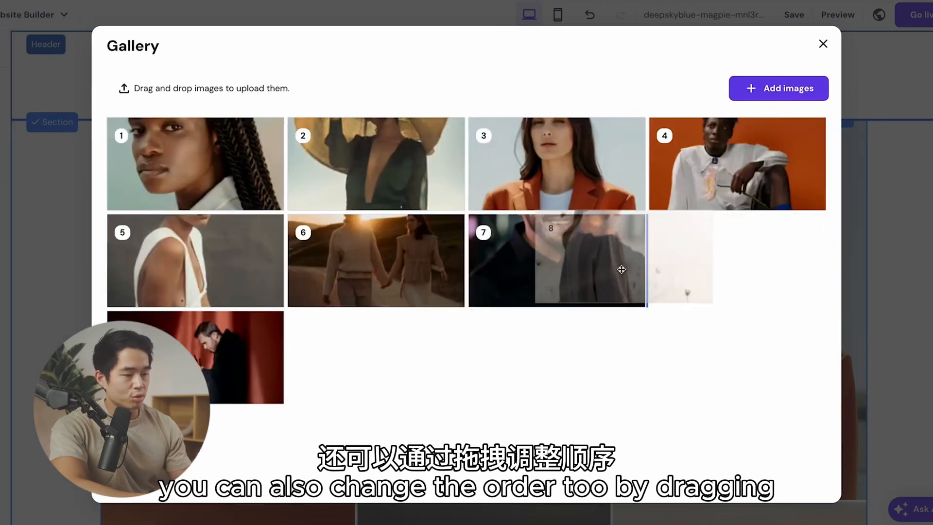
click(823, 44)
Step: Check the enlarged gallery on the page and remove the three added photos at positions 7 to 9
scroll(232, 364, down, 6)
scroll(485, 273, down, 4)
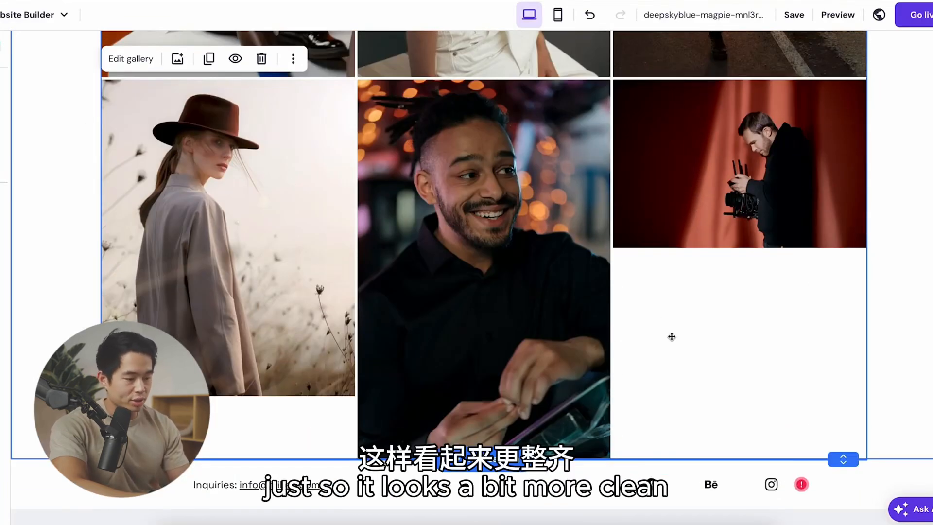
scroll(452, 137, up, 8)
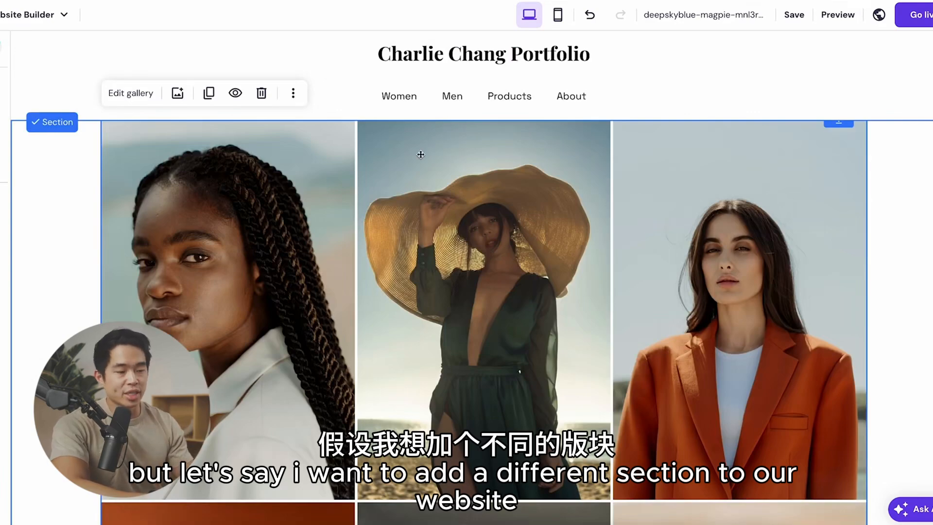
scroll(420, 155, down, 4)
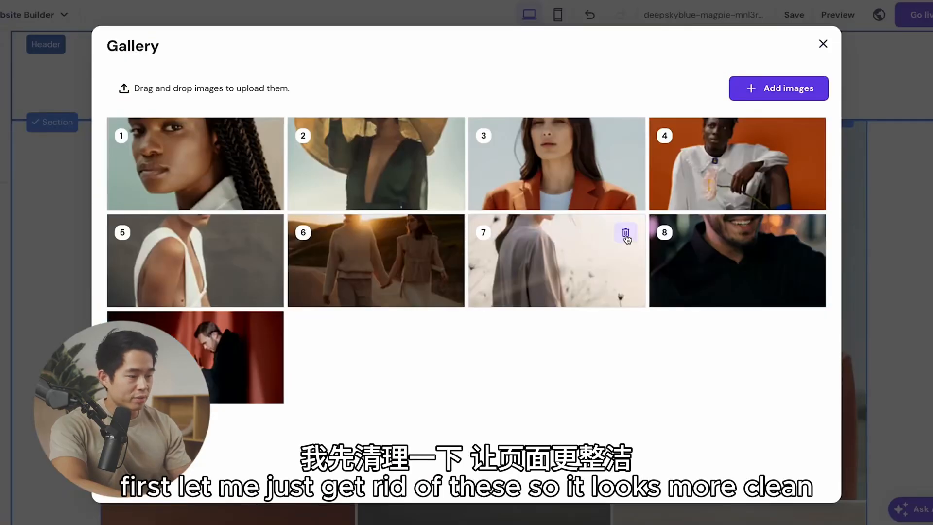
click(626, 235)
click(626, 235)
click(626, 234)
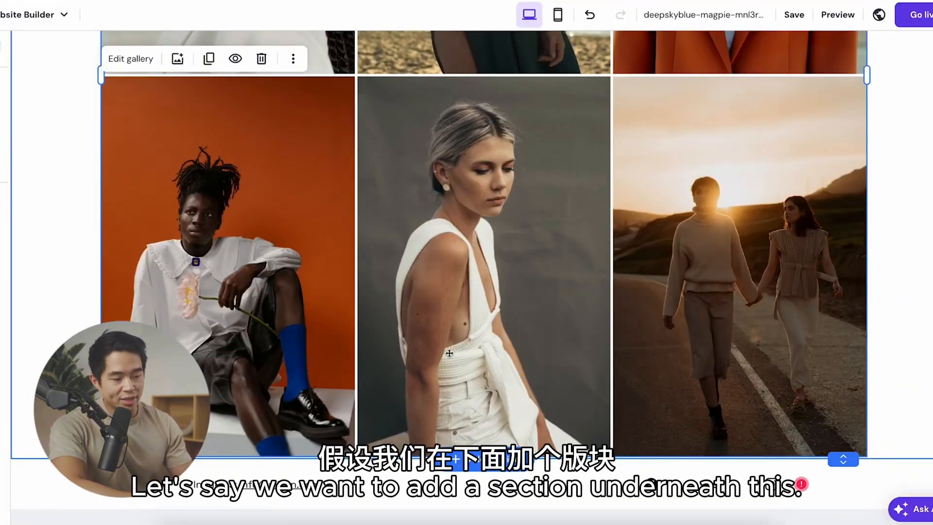
Step: Add the prebuilt About section with text, a button and two side-by-side images beneath the gallery
click(484, 469)
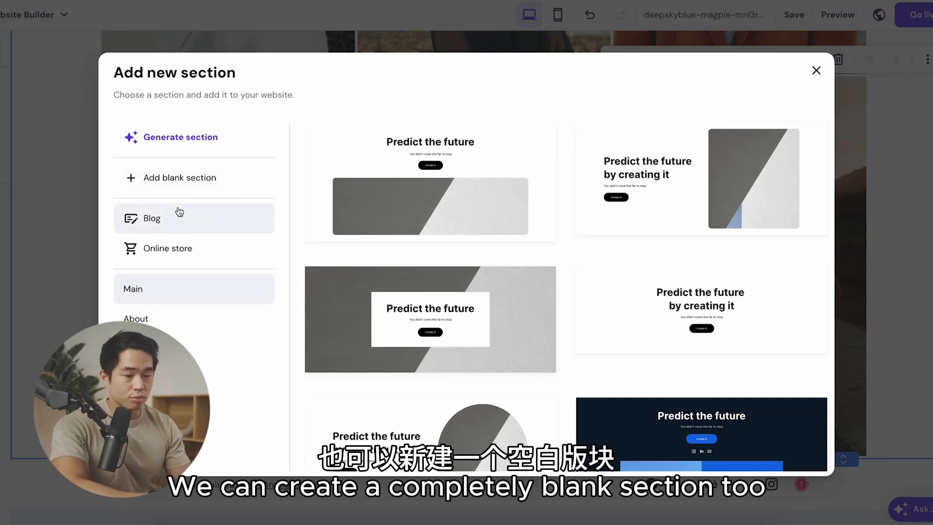
scroll(226, 323, down, 1)
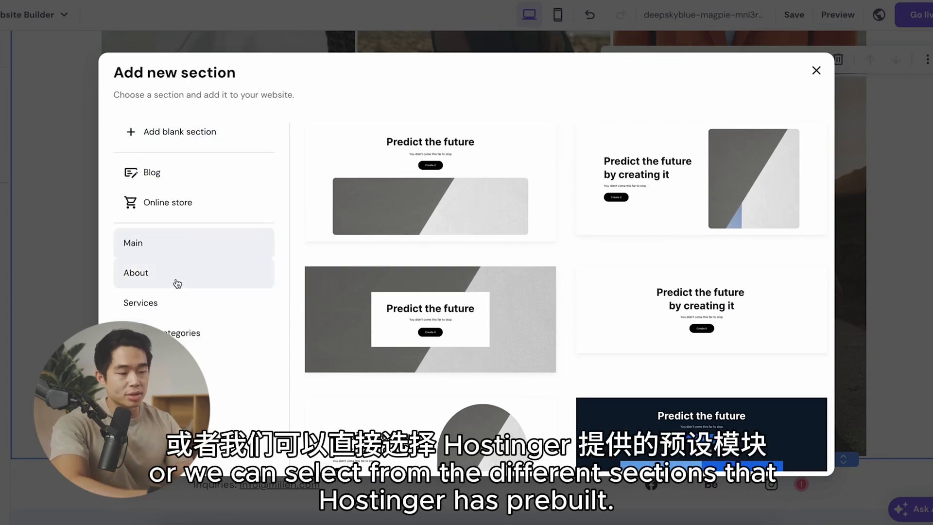
scroll(177, 284, down, 1)
click(185, 216)
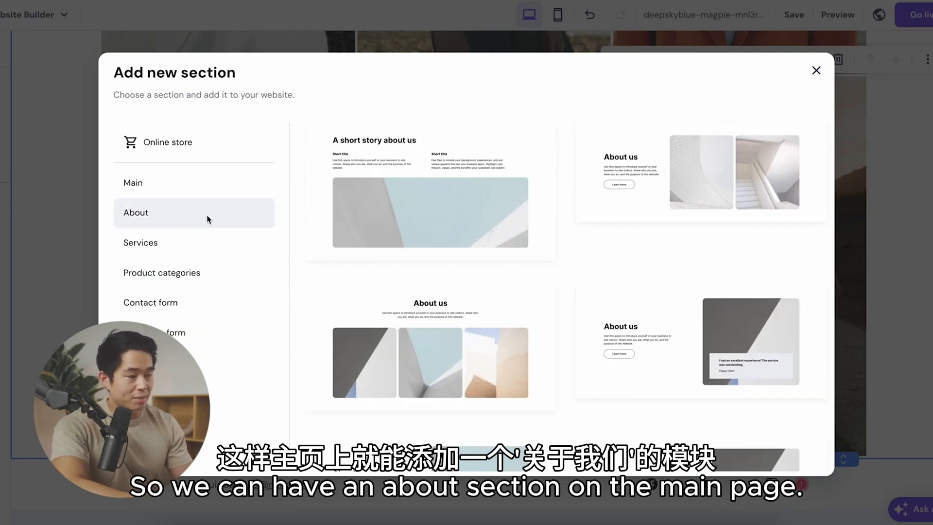
click(658, 153)
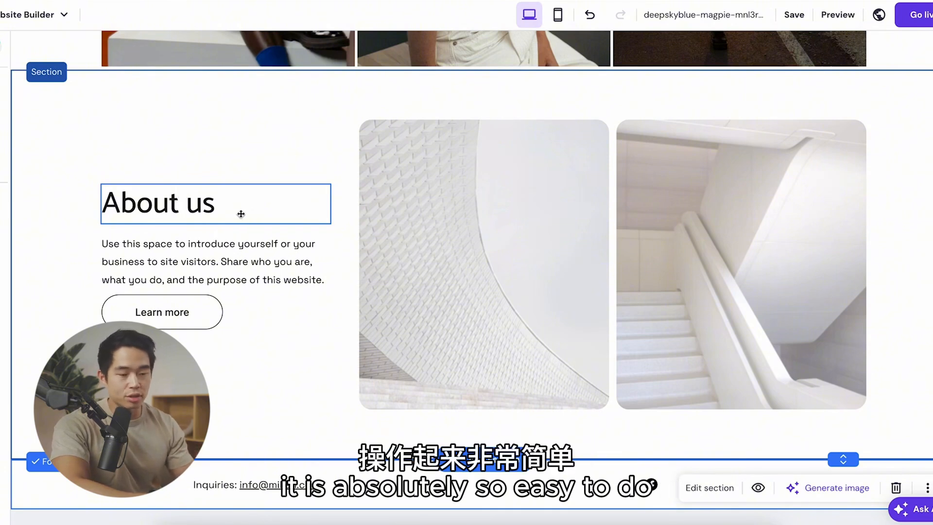
Step: Change the new section's heading to "About" followed by the owner's first name, and open the paragraph below it for editing
click(167, 207)
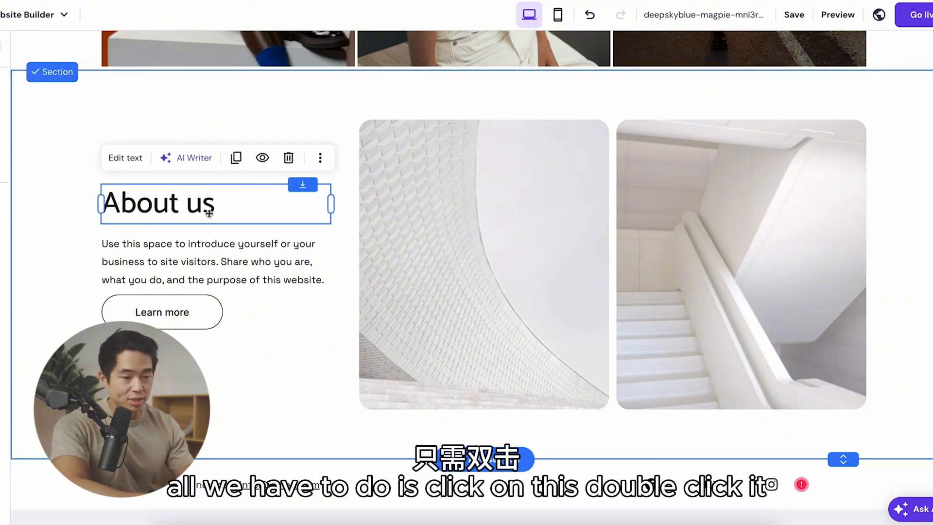
double_click(209, 213)
key(ctrl+a)
text(Abou)
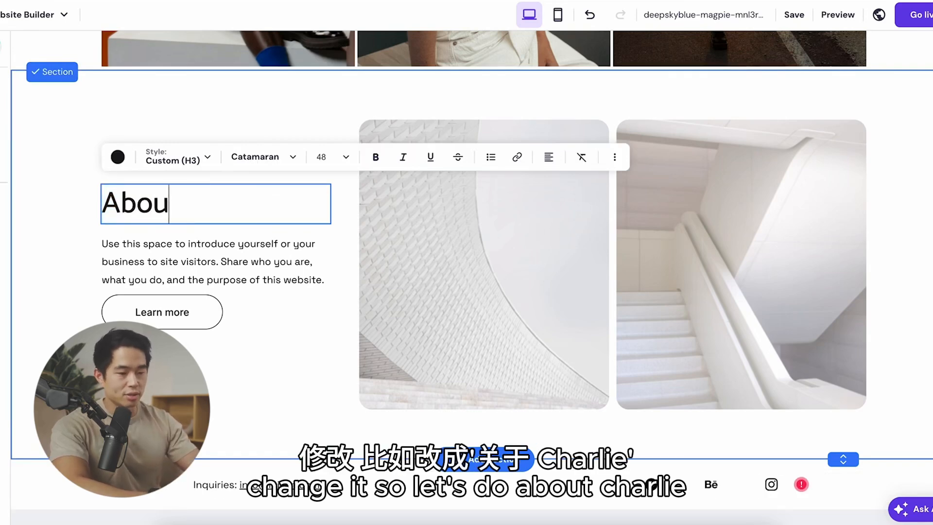
text(t Charlie)
key(ctrl+a)
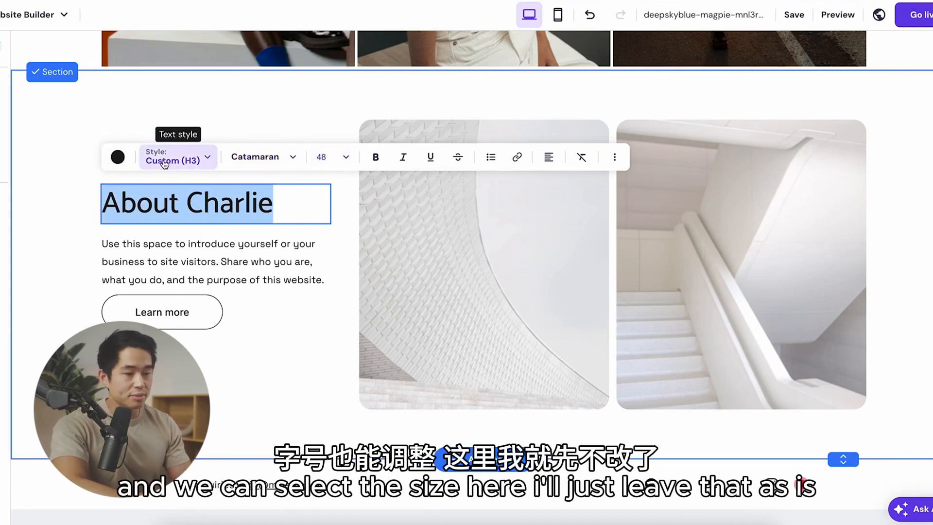
click(299, 228)
click(255, 260)
click(255, 260)
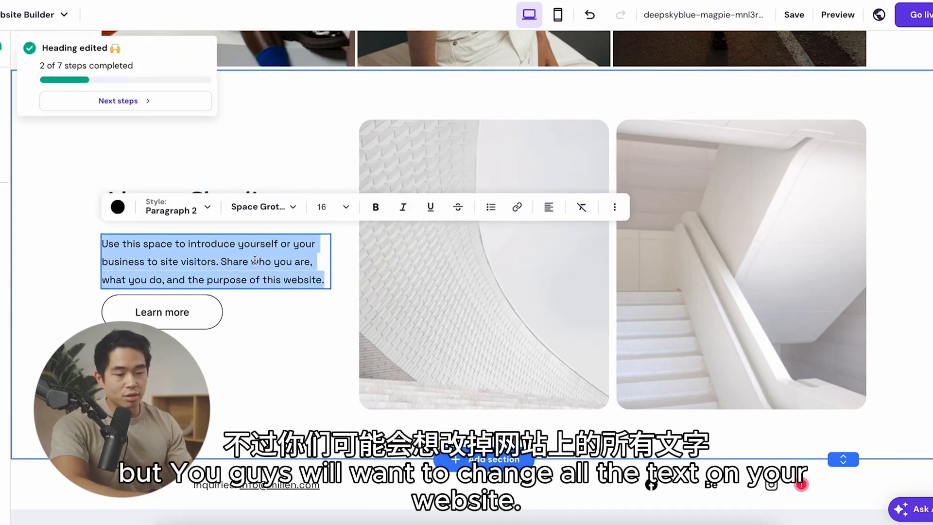
Step: Try resizing the Learn more button and move it slightly lower beneath the paragraph
click(196, 327)
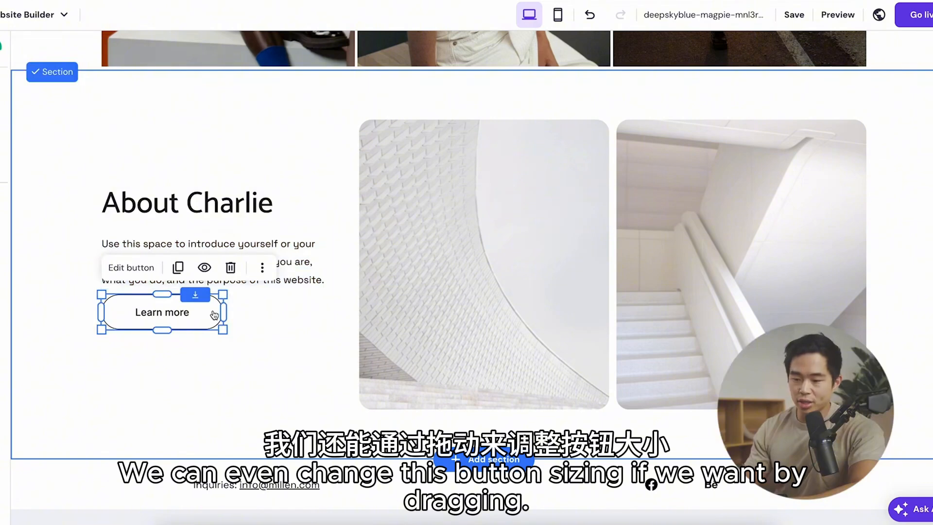
drag(223, 295, 221, 333)
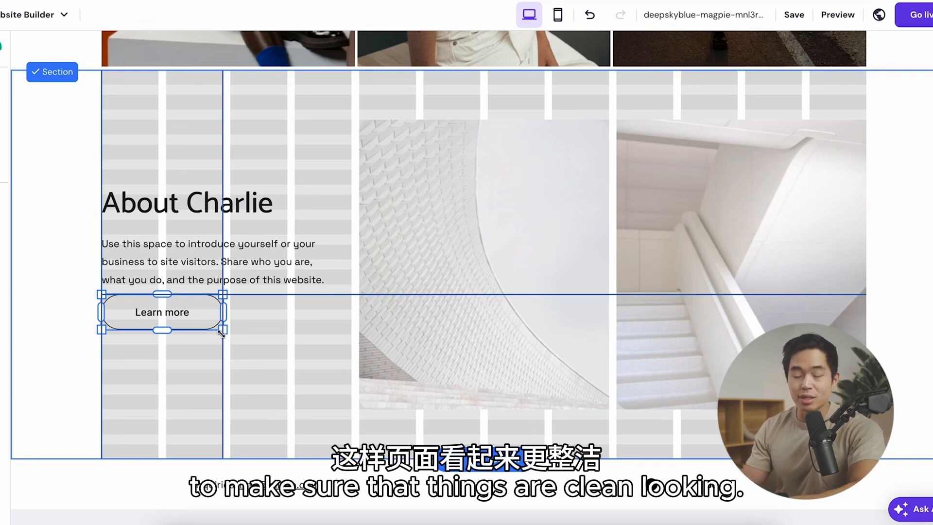
drag(163, 313, 164, 350)
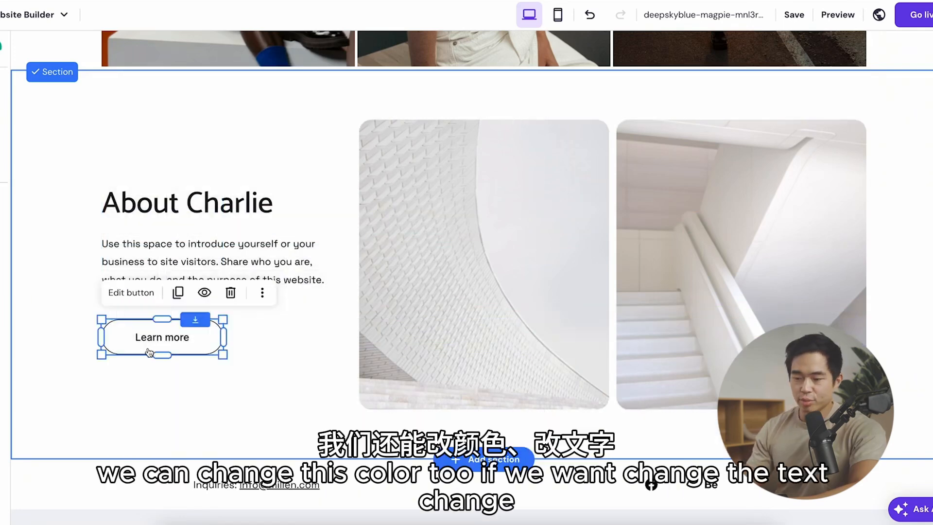
Step: Review the Learn more button's general, style and animation settings, including its link and new-tab options
click(132, 292)
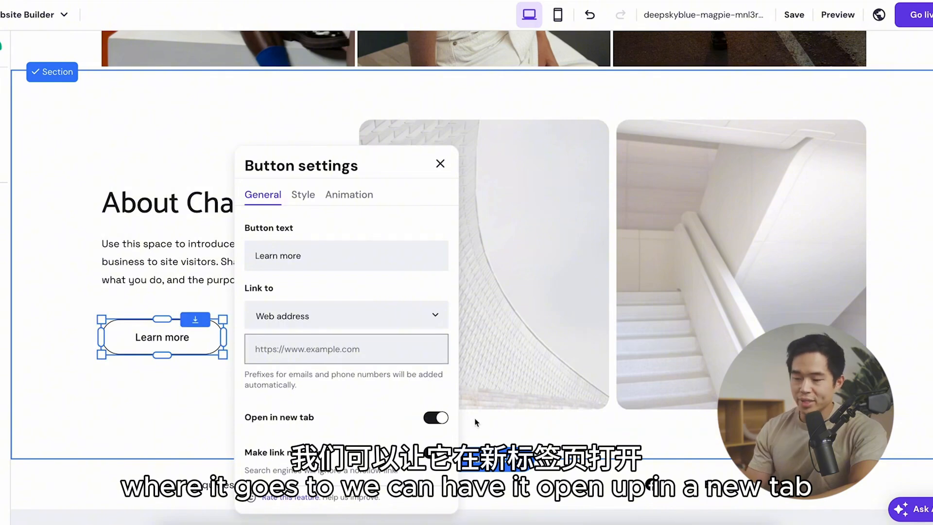
click(434, 419)
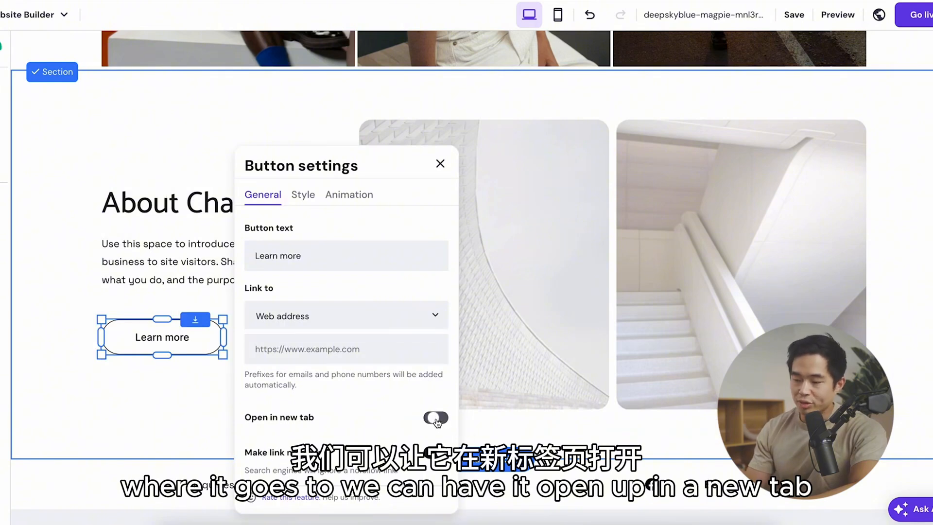
click(308, 199)
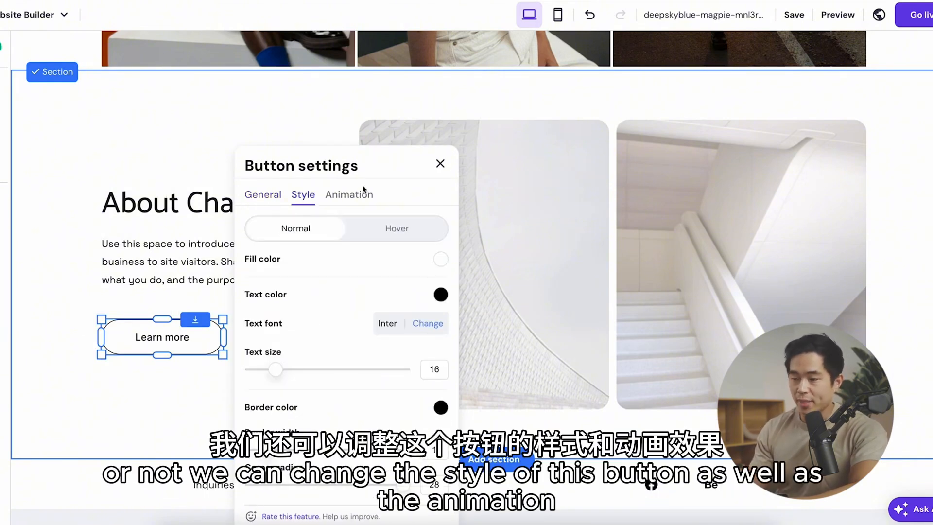
click(347, 195)
click(304, 194)
click(263, 194)
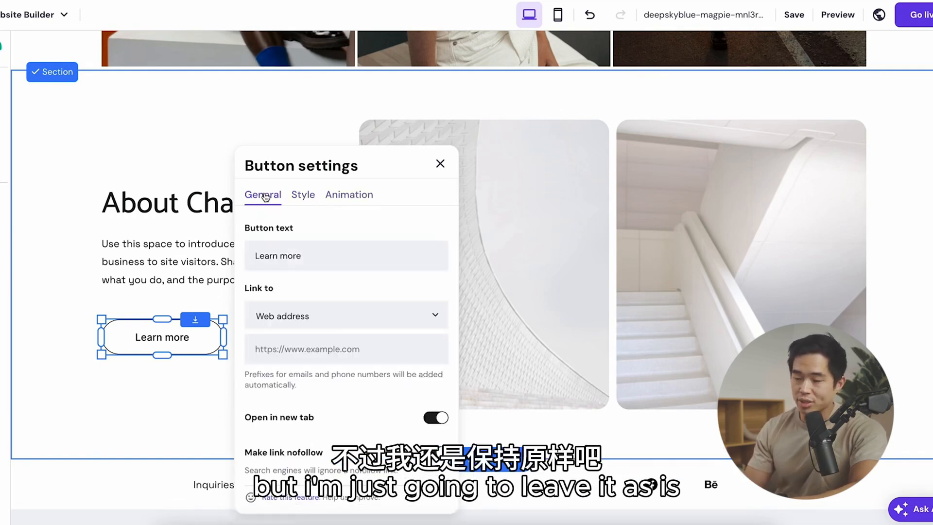
click(440, 164)
Step: Generate AI images for "camera on top of a desk, with natural lighting" in the Enhance style and replace the section's first image with the first result
click(430, 227)
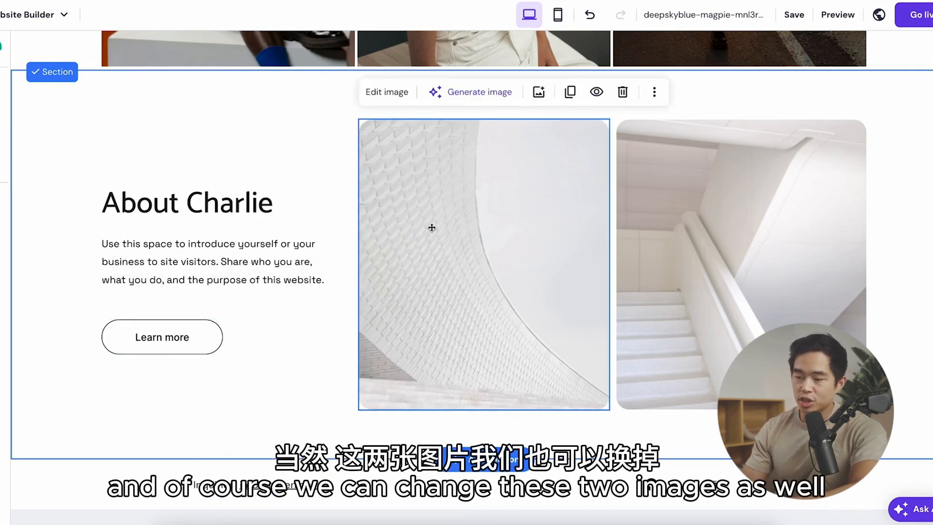
click(748, 237)
click(564, 210)
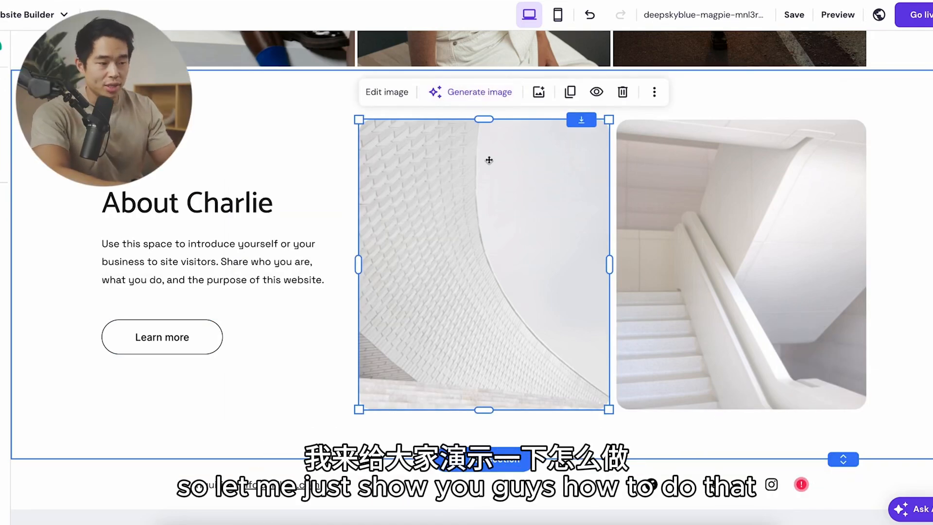
click(474, 92)
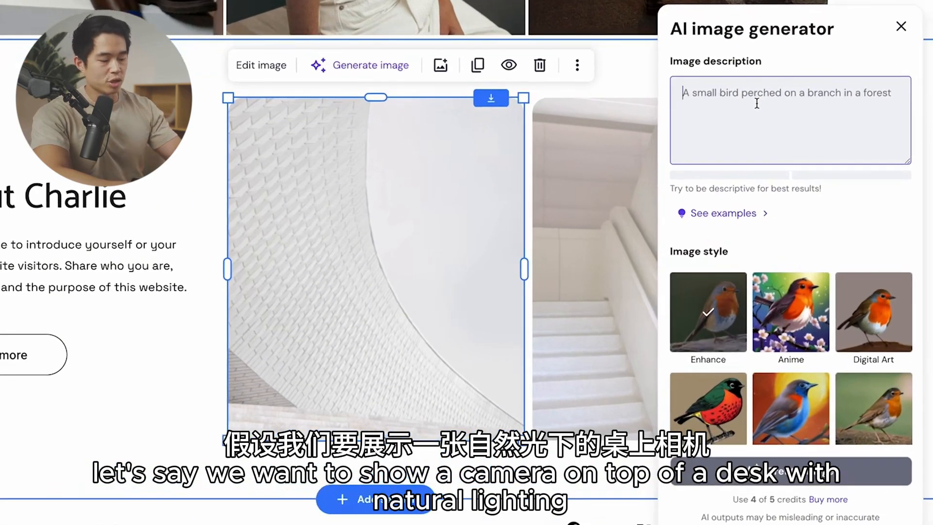
text(camera on top o)
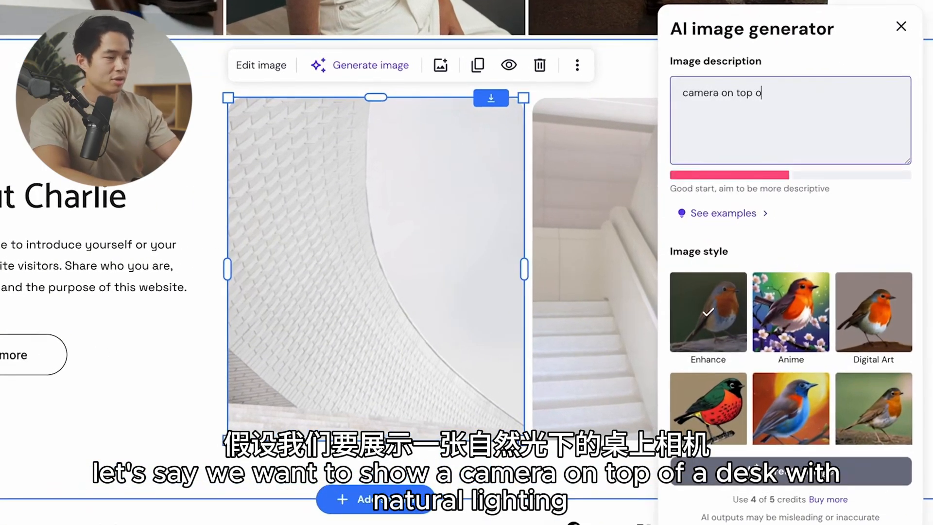
text(f a desk, wit)
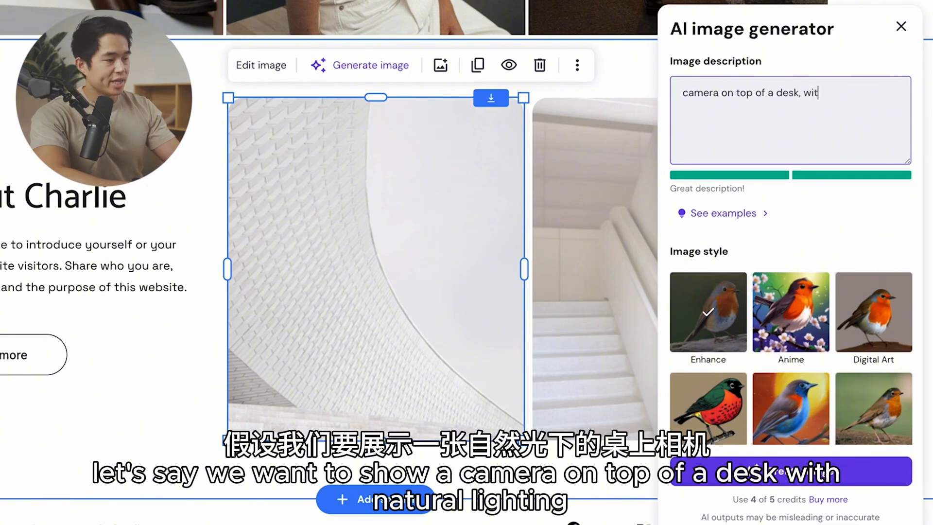
text(h natural lighting)
click(818, 471)
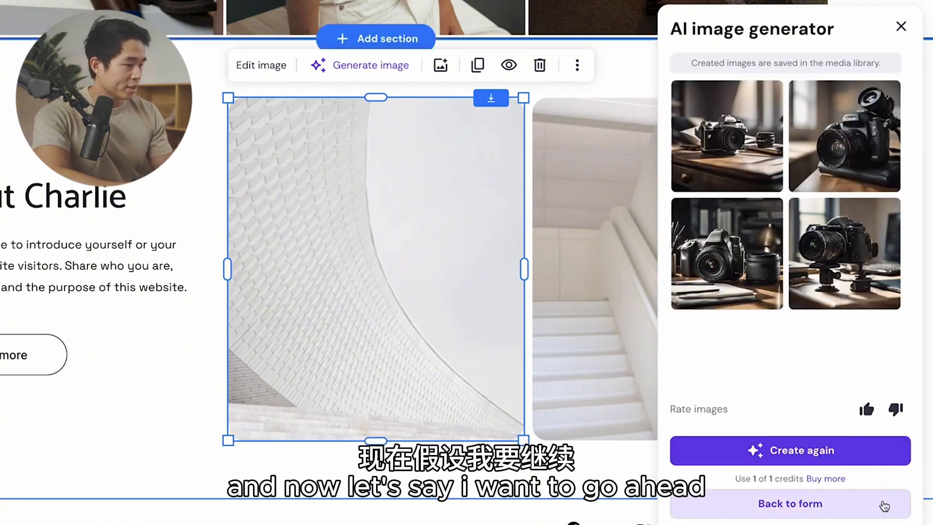
click(737, 256)
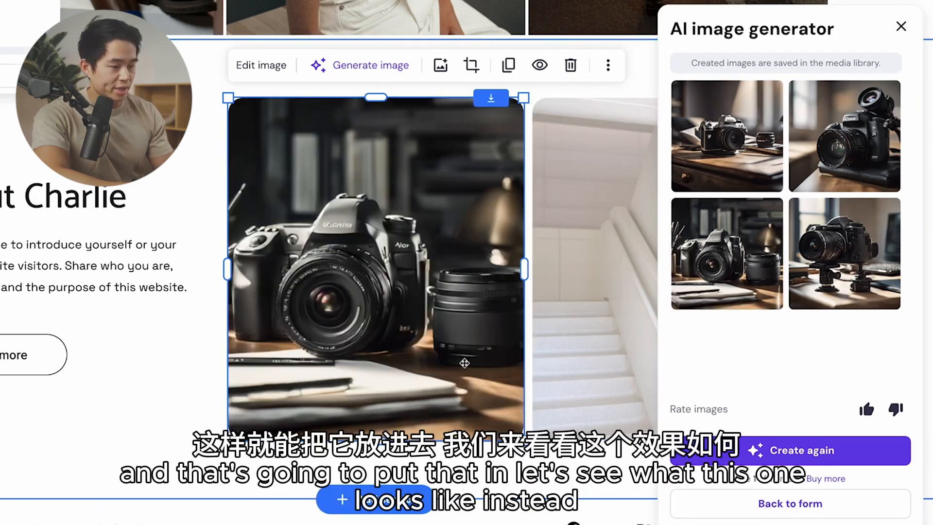
click(751, 141)
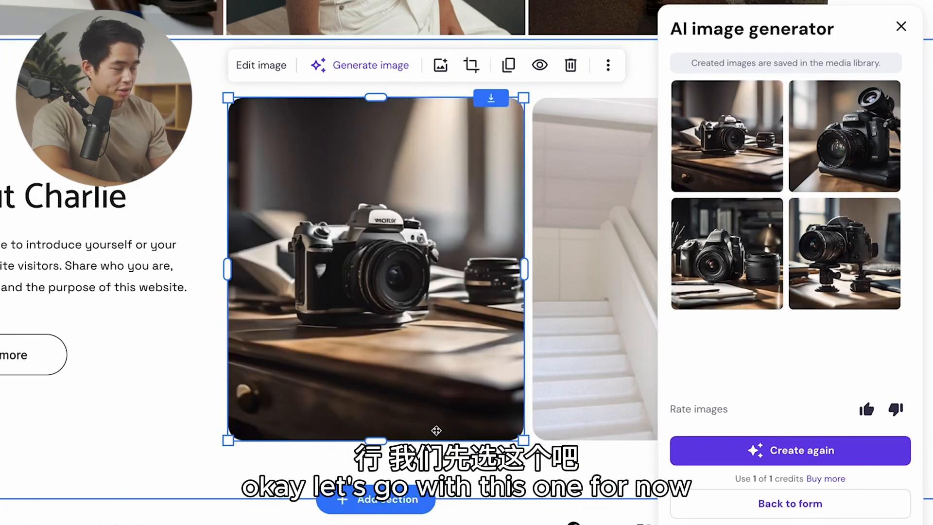
Step: Close the AI image generator and look through the FAQ, Social icons and Video templates for a new section
key(Escape)
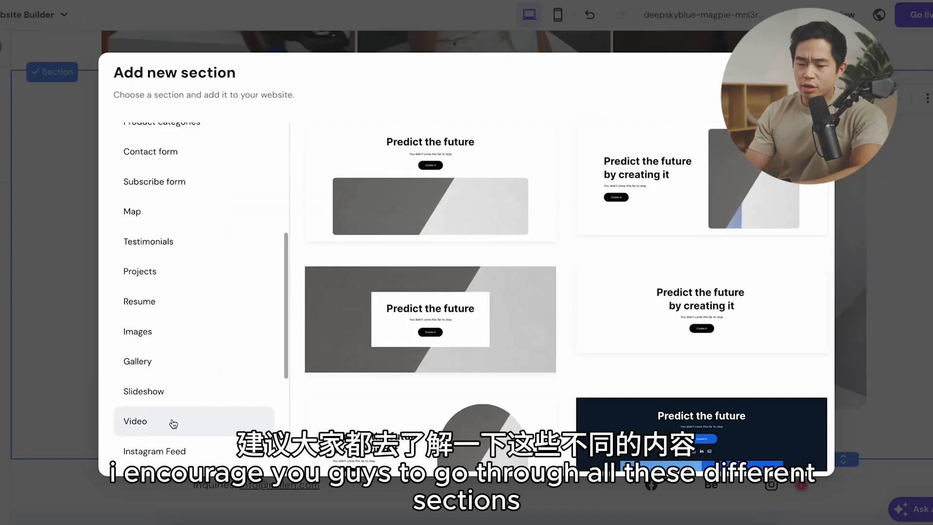
scroll(174, 422, down, 5)
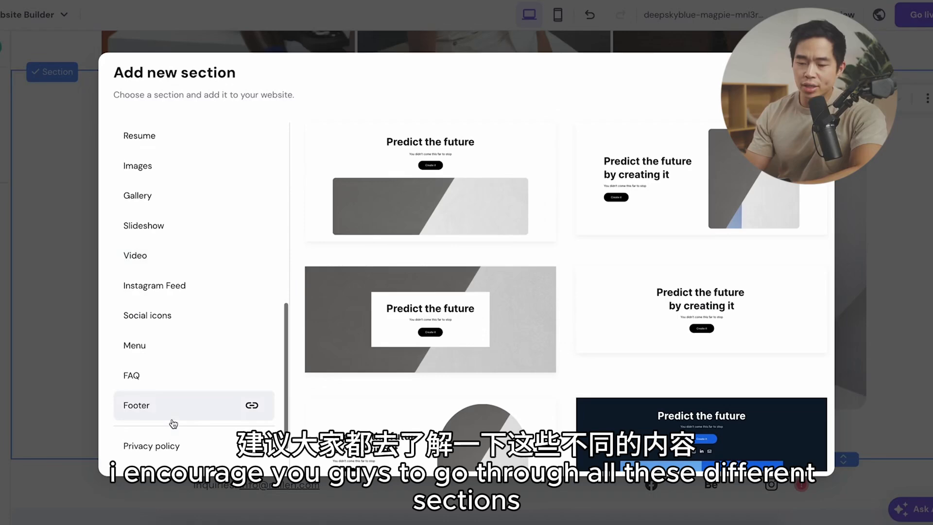
click(163, 378)
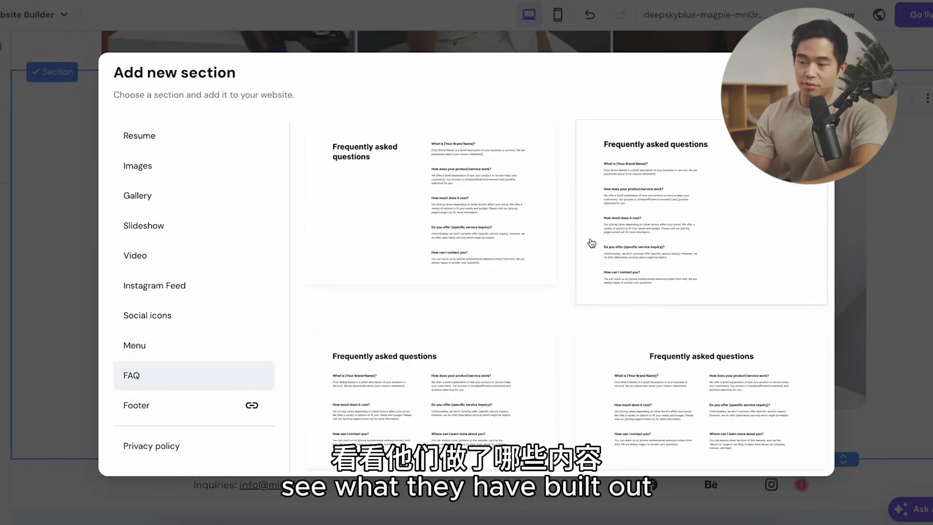
scroll(589, 243, down, 2)
scroll(588, 246, up, 2)
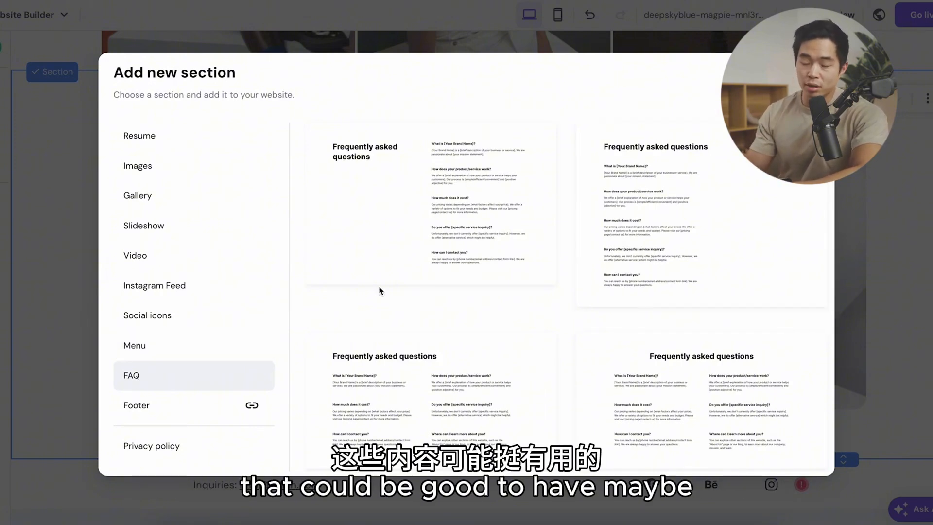
click(165, 315)
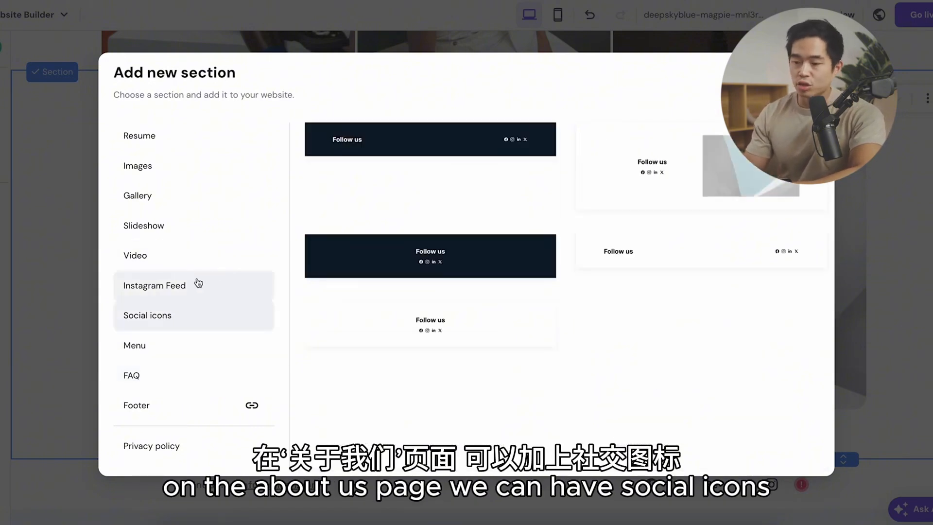
scroll(194, 285, up, 2)
click(170, 295)
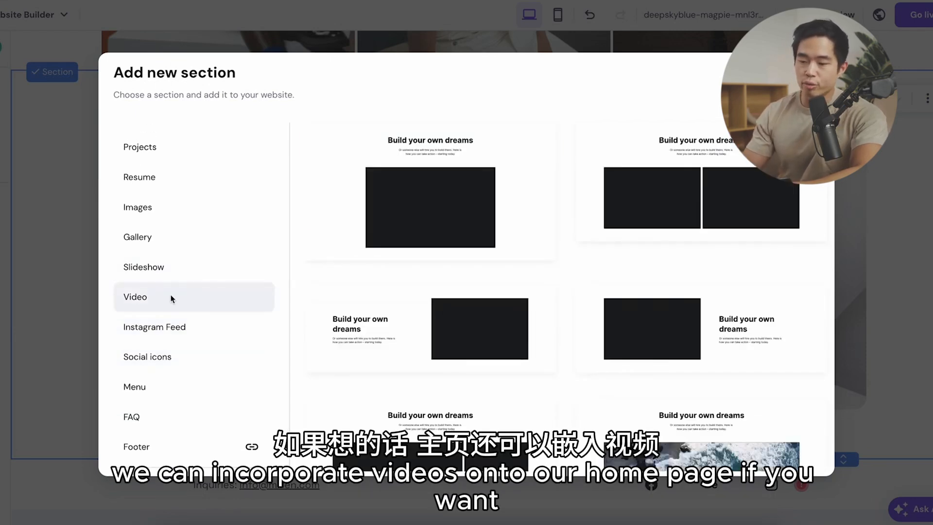
scroll(557, 400, down, 1)
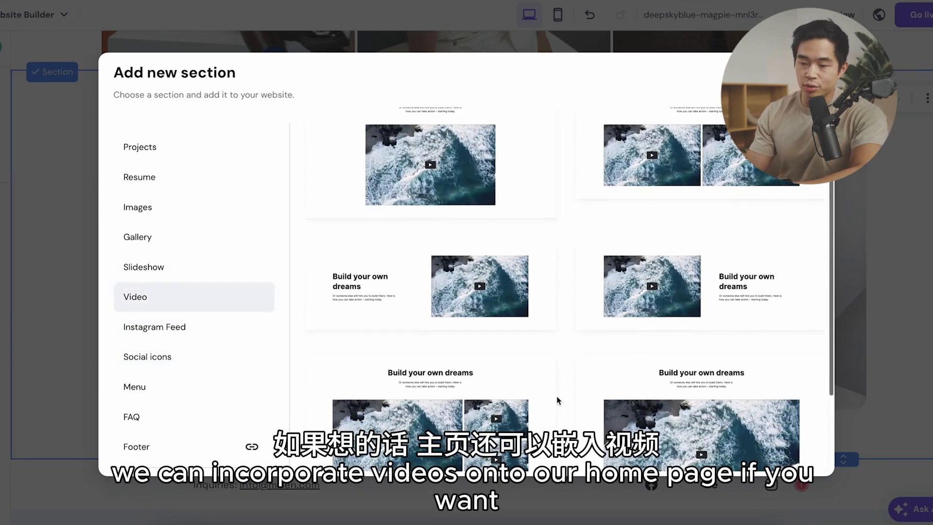
Step: Look through the Gallery, Resume, Projects, Testimonials, Map and Product categories section templates
scroll(158, 304, up, 1)
click(156, 289)
scroll(653, 353, down, 5)
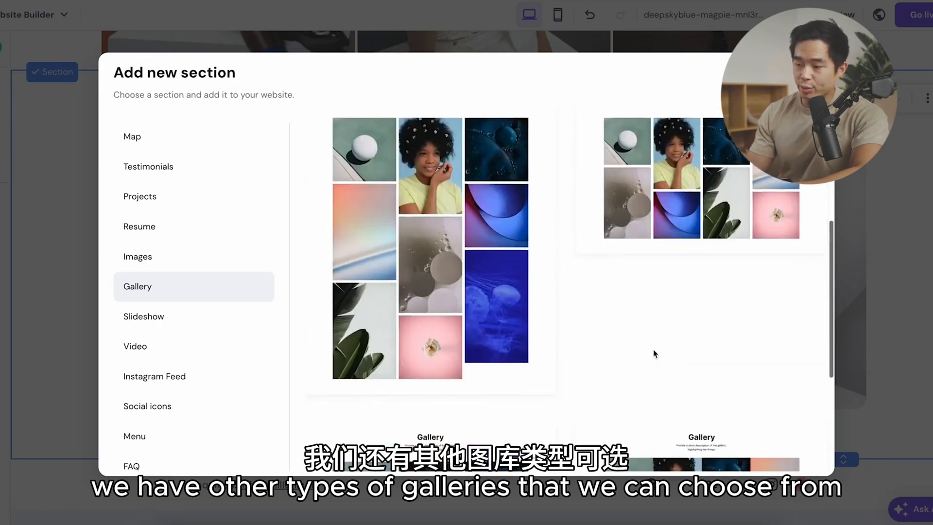
scroll(194, 292, up, 2)
click(146, 284)
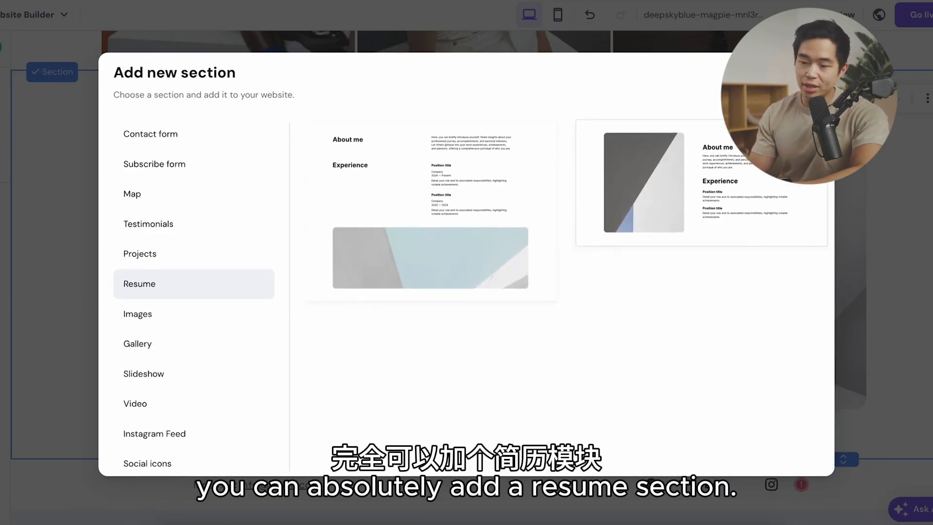
click(194, 251)
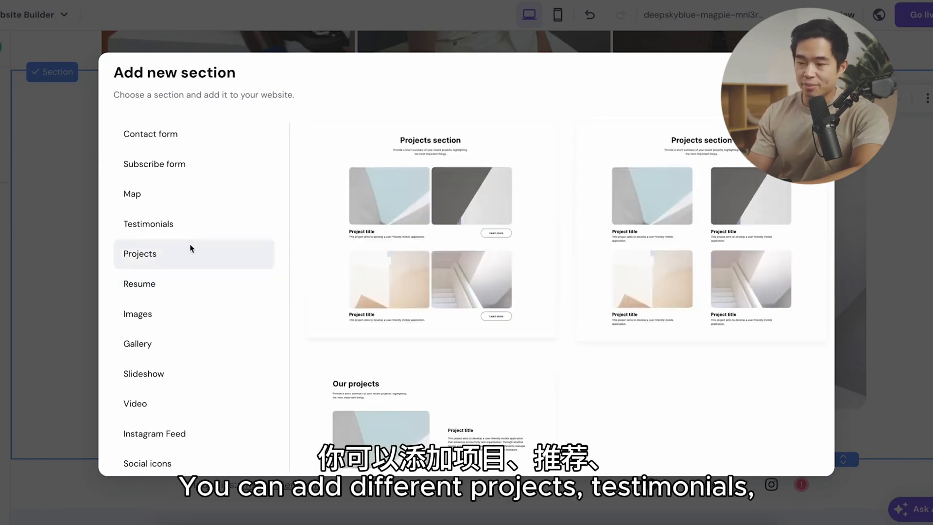
click(148, 226)
scroll(148, 226, up, 2)
click(142, 265)
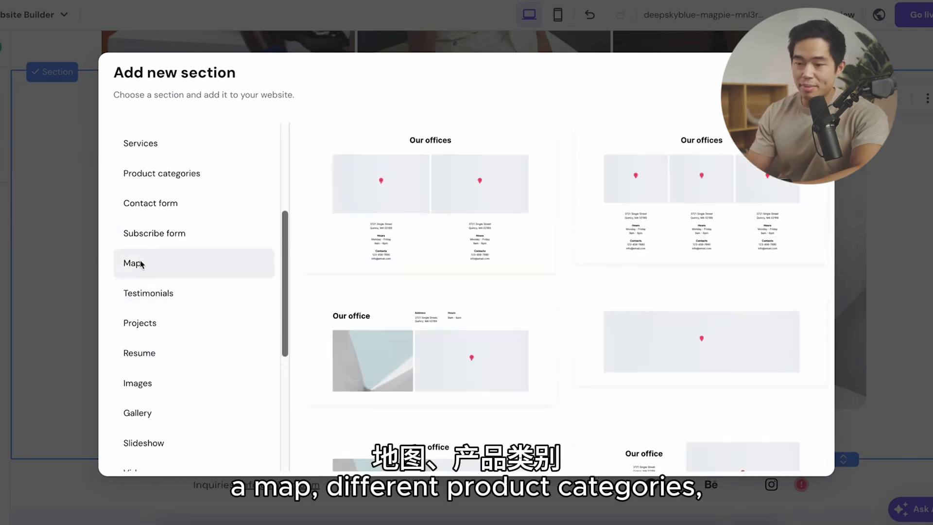
scroll(146, 272, up, 3)
click(193, 314)
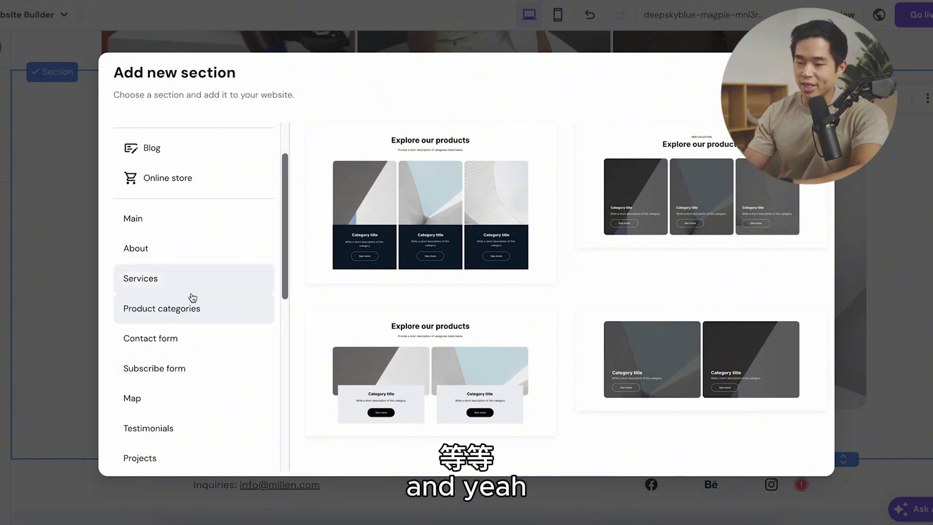
scroll(199, 258, up, 2)
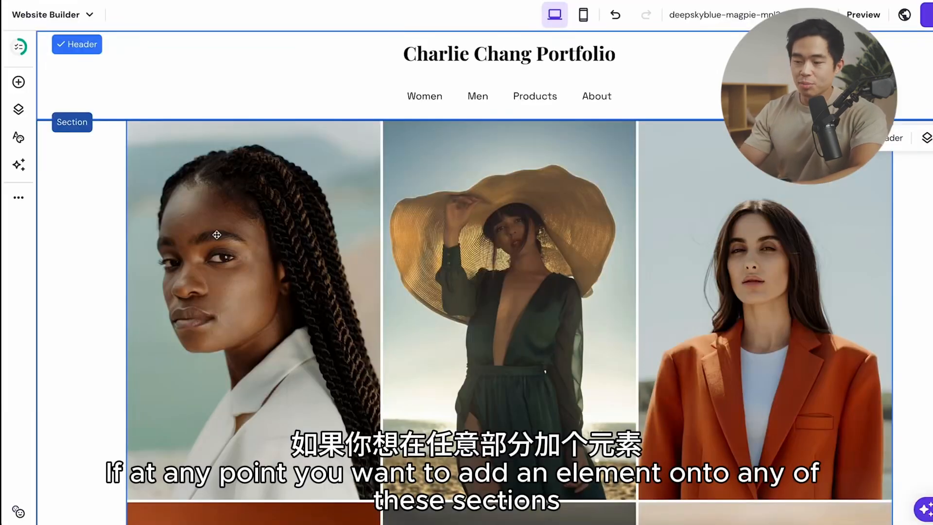
Step: Add a button element onto the upper part of the gallery photo of the woman in the wide-brimmed hat
scroll(216, 234, down, 8)
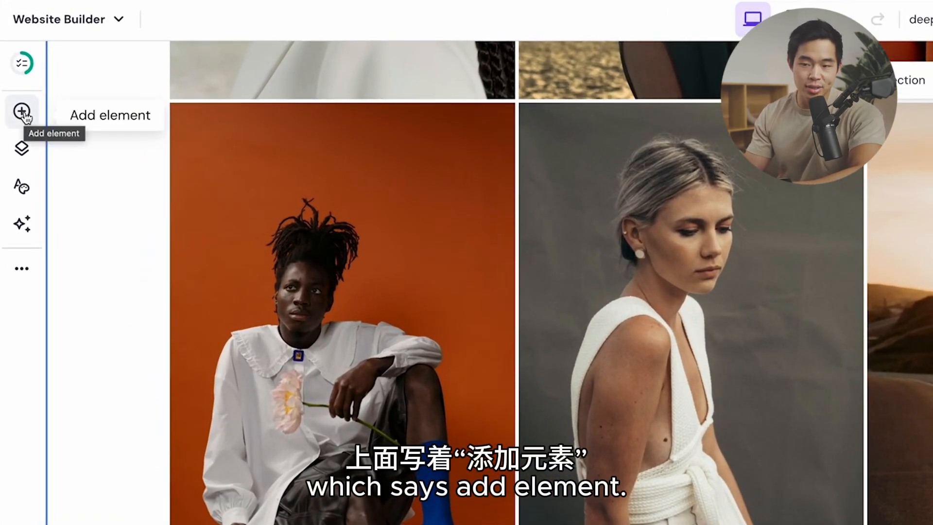
click(22, 112)
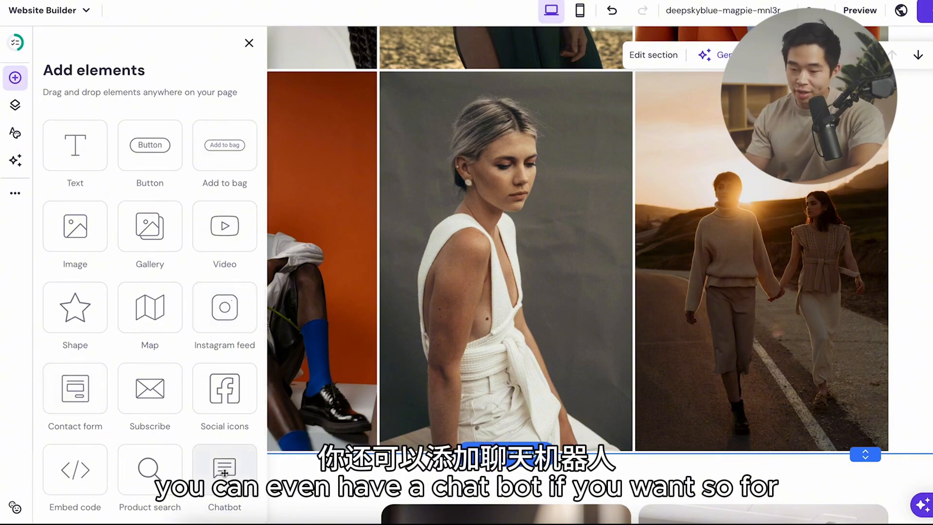
scroll(378, 189, up, 10)
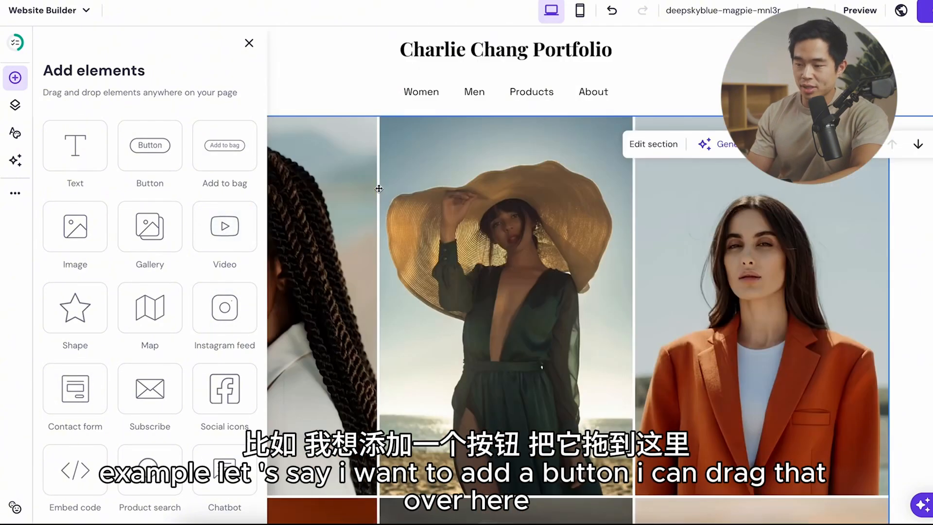
drag(131, 168, 451, 180)
Step: Style the new button with a white (#ffffff) fill color and black text
click(480, 149)
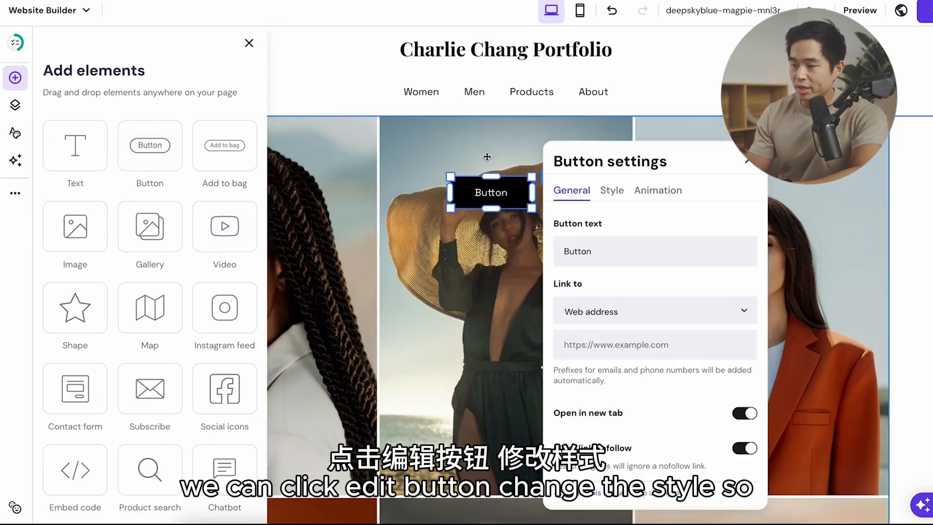
click(606, 194)
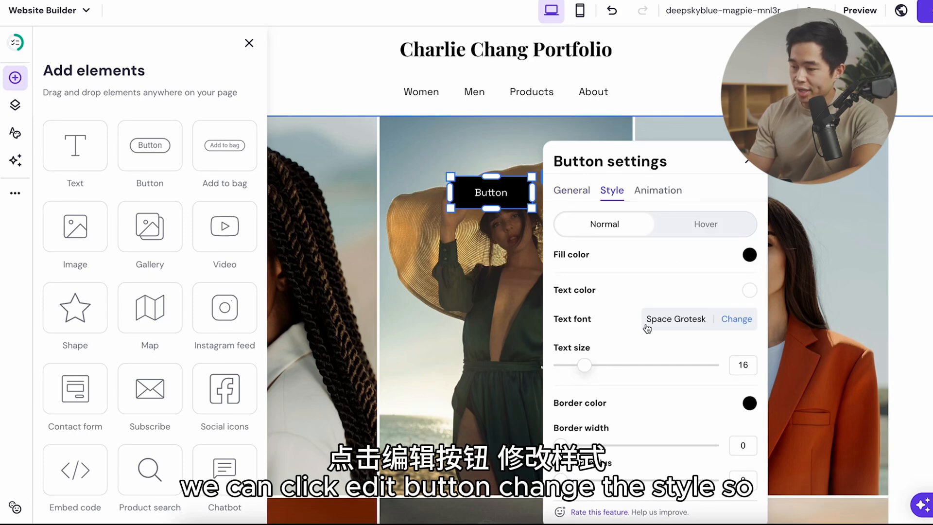
click(750, 254)
click(777, 270)
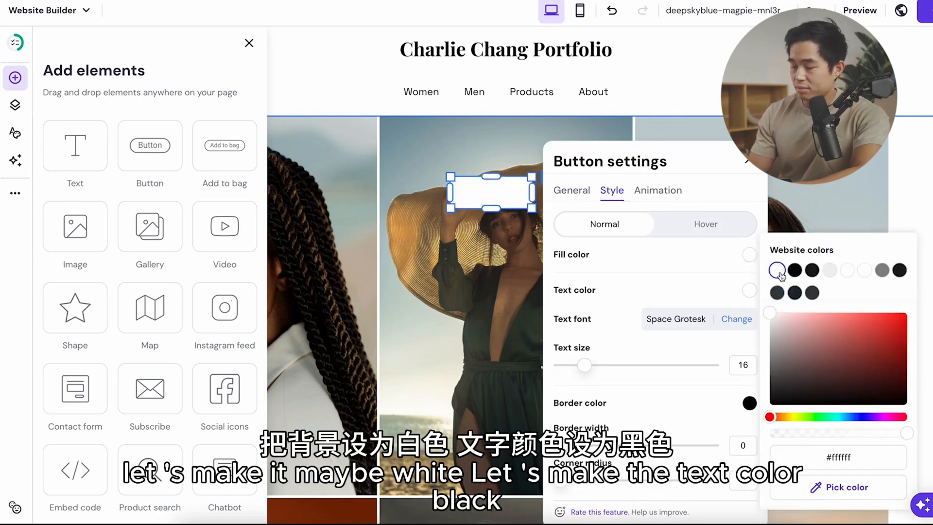
click(612, 178)
click(742, 291)
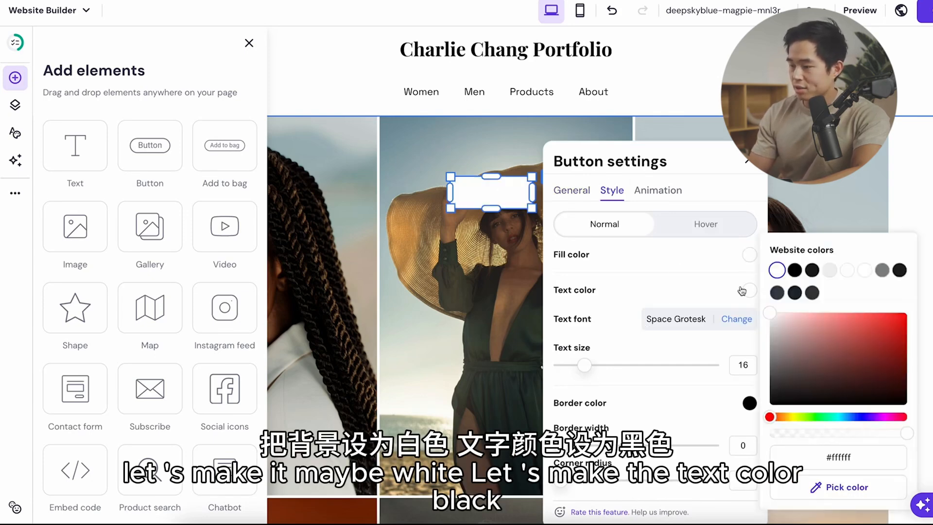
click(794, 270)
Step: Change the new button's text to "Portfolio" and close its settings
click(571, 190)
click(597, 251)
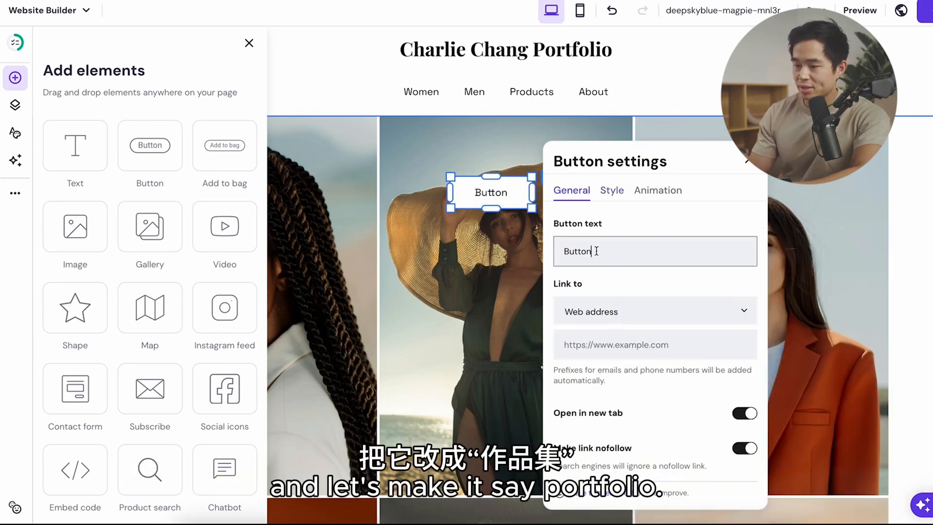
text(Portfolio)
click(491, 311)
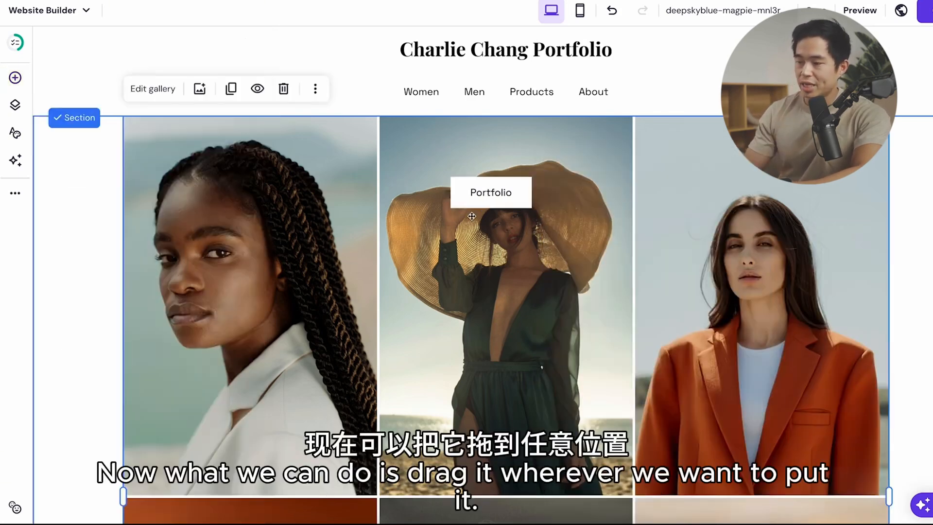
Step: Move the Portfolio button down to the lower part of the same photo, around the woman's waist
drag(491, 202, 506, 386)
scroll(520, 330, down, 3)
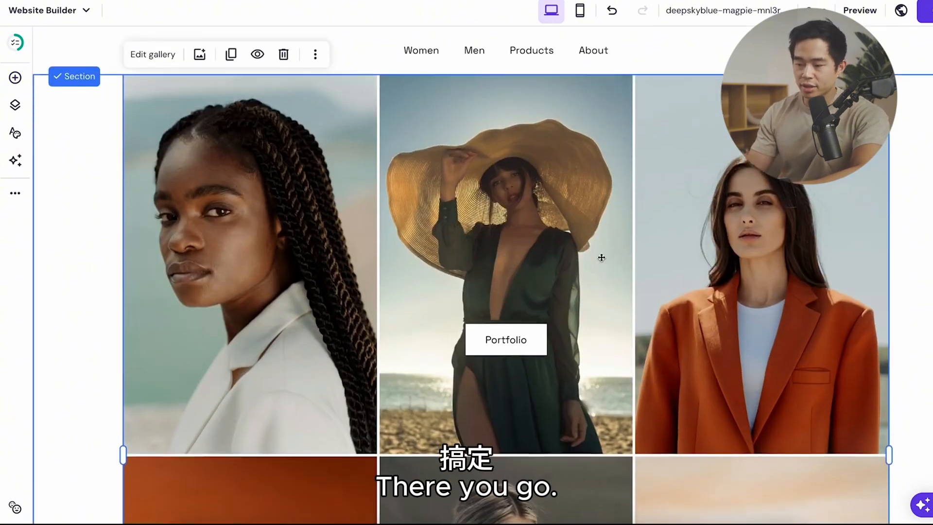
scroll(534, 270, down, 10)
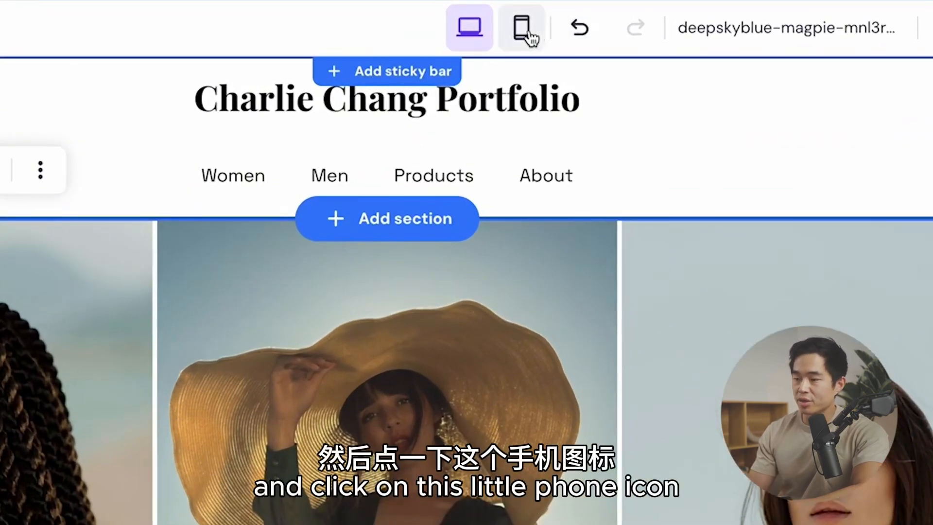
Step: Switch to the mobile layout, review the whole page and auto-fix the layout of the gallery section
click(530, 38)
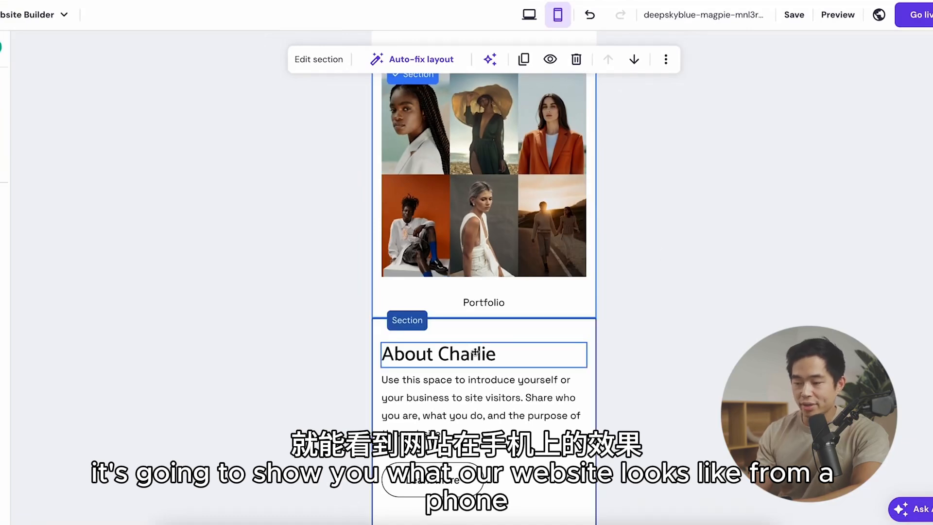
scroll(510, 347, down, 8)
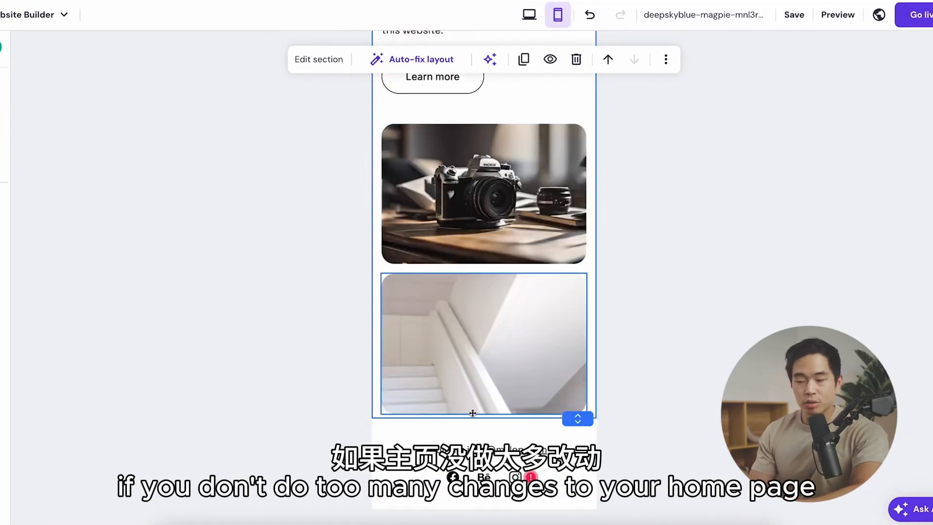
scroll(539, 333, up, 2)
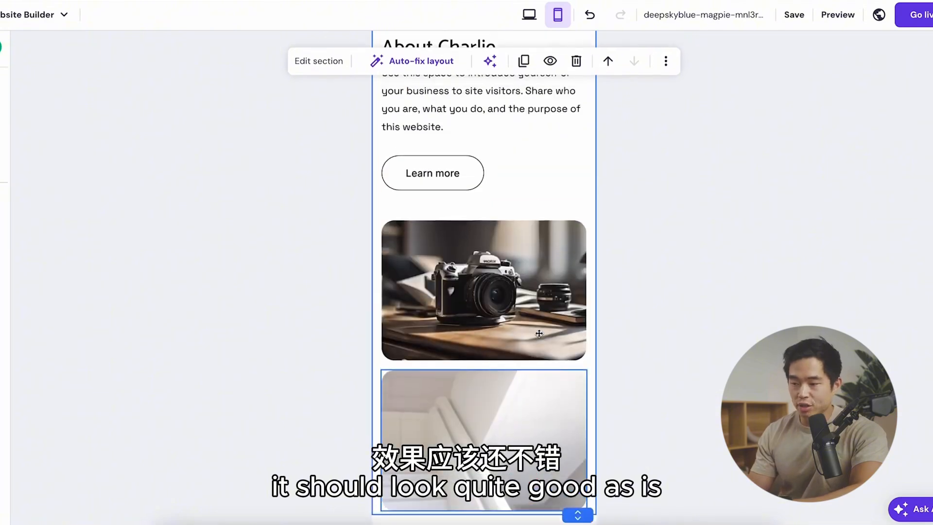
scroll(539, 333, up, 6)
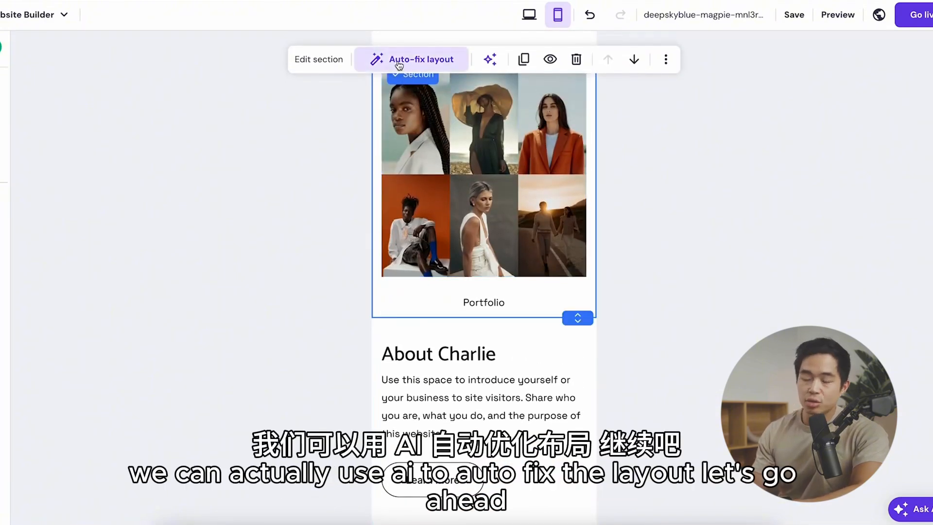
click(431, 60)
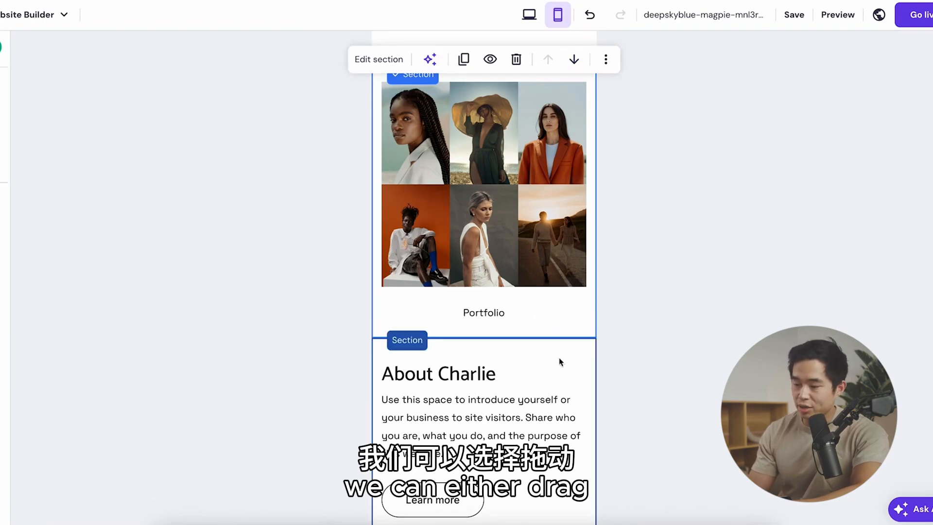
Step: Move the gallery section below the About section in the mobile layout, and move it back above it
click(574, 59)
scroll(558, 291, down, 5)
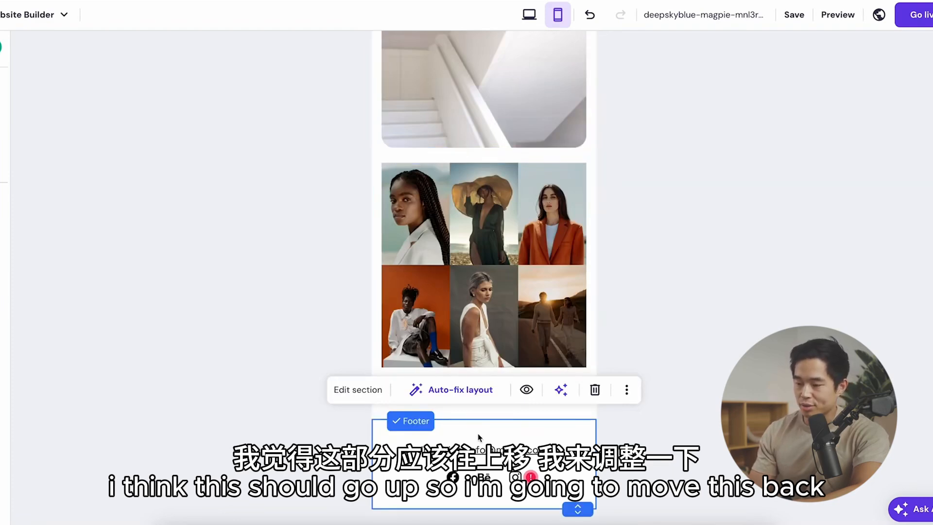
click(524, 246)
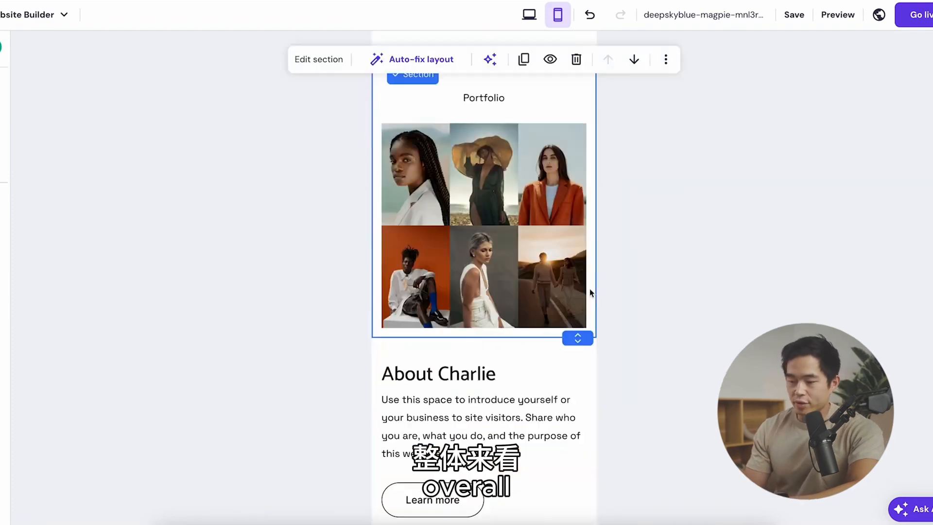
Step: Return to the desktop layout and try reordering the About page in the main navigation's page list
click(529, 16)
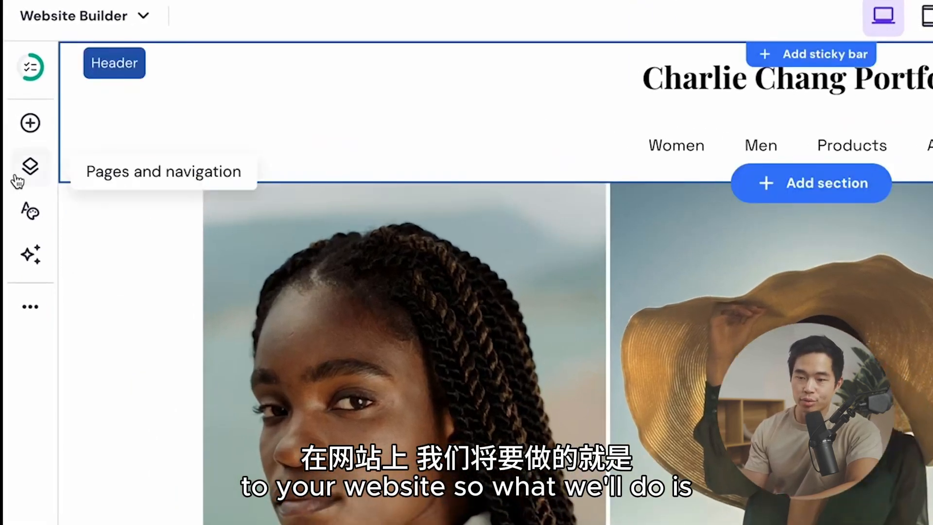
click(41, 171)
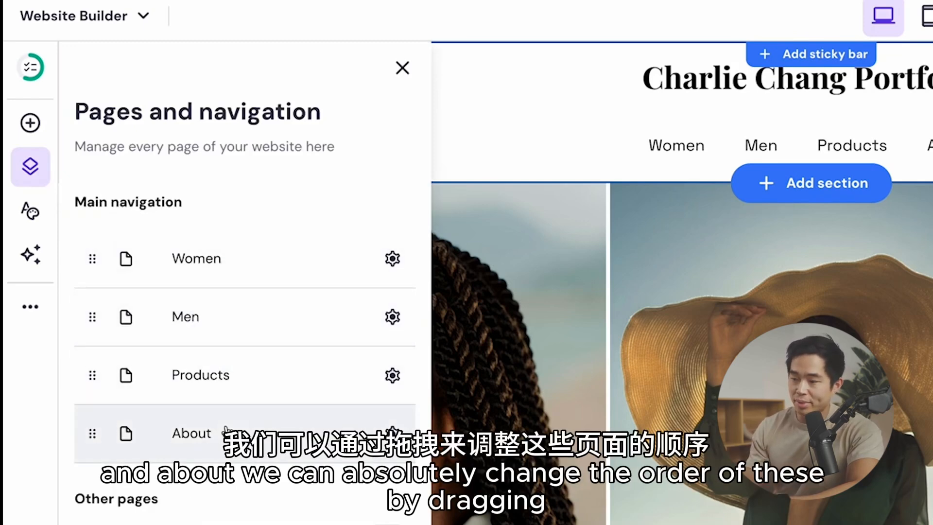
scroll(119, 437, down, 1)
drag(119, 433, 119, 440)
click(118, 436)
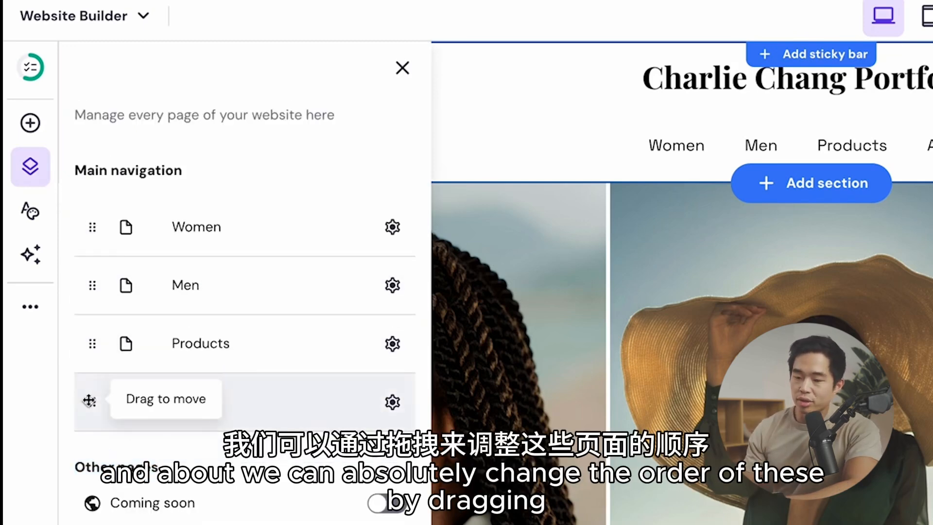
mouse_move(91, 400)
mouse_down()
mouse_move(92, 228)
mouse_move(82, 416)
mouse_up()
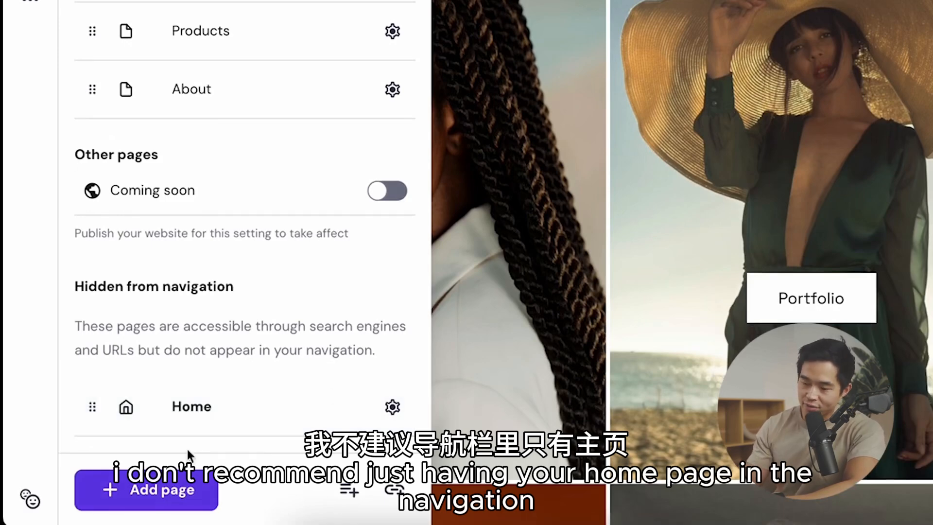
Step: Add a Blog page to the website using the first blog layout
scroll(357, 348, up, 1)
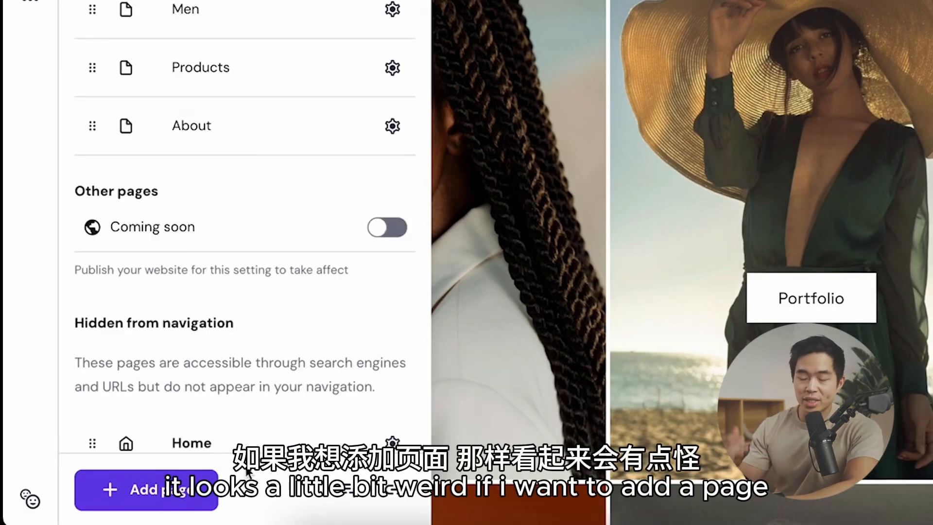
scroll(241, 391, down, 1)
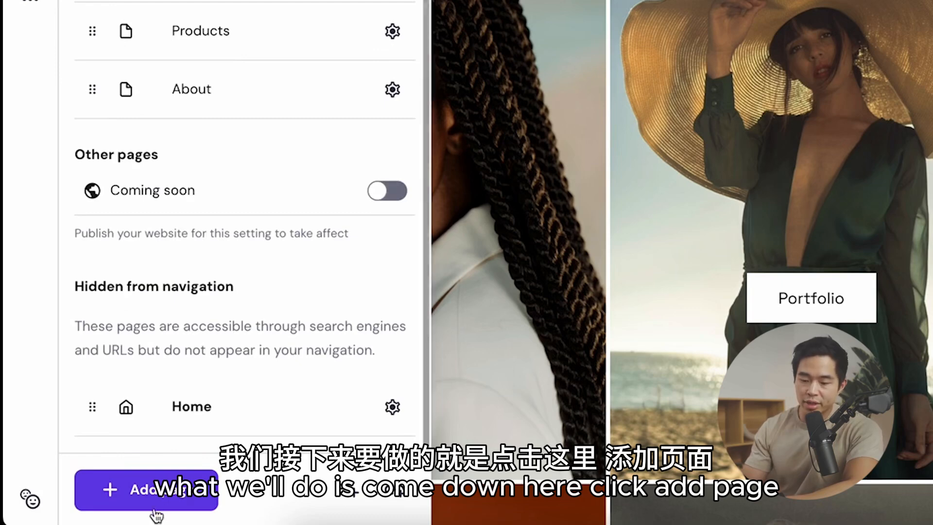
click(145, 489)
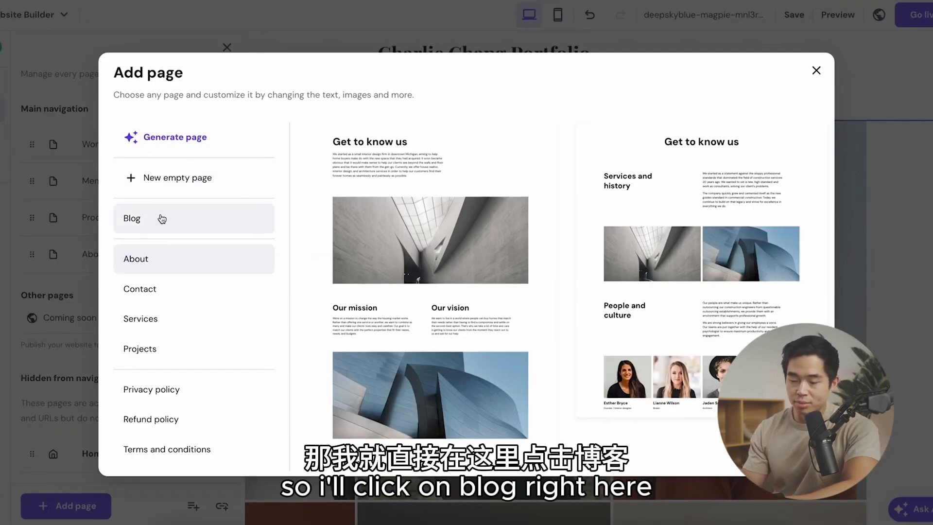
click(190, 218)
click(504, 146)
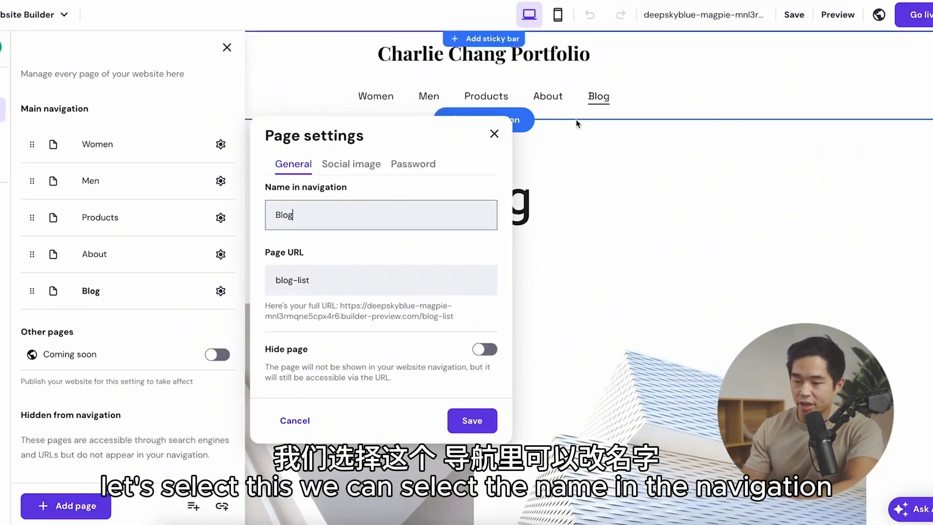
Step: Set the new Blog page's URL to blog and save its page settings
click(331, 275)
key(BackSpace)
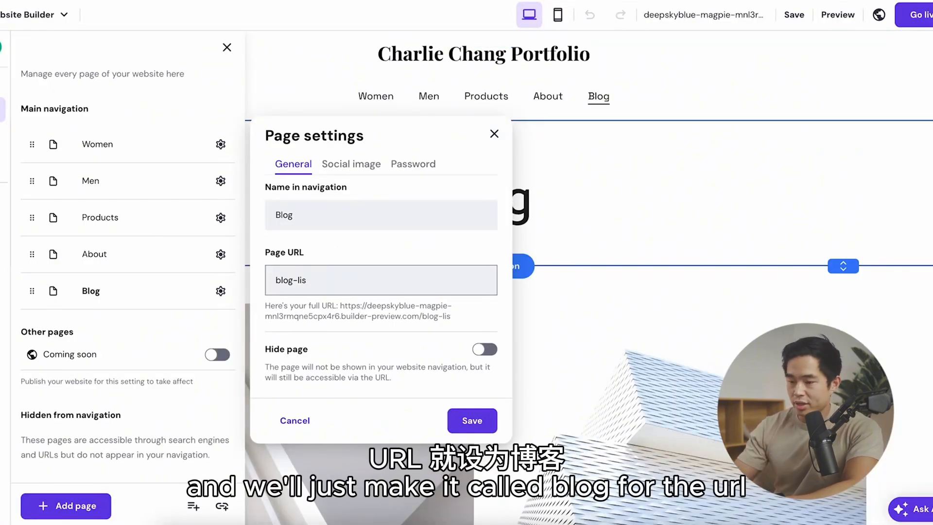
click(394, 250)
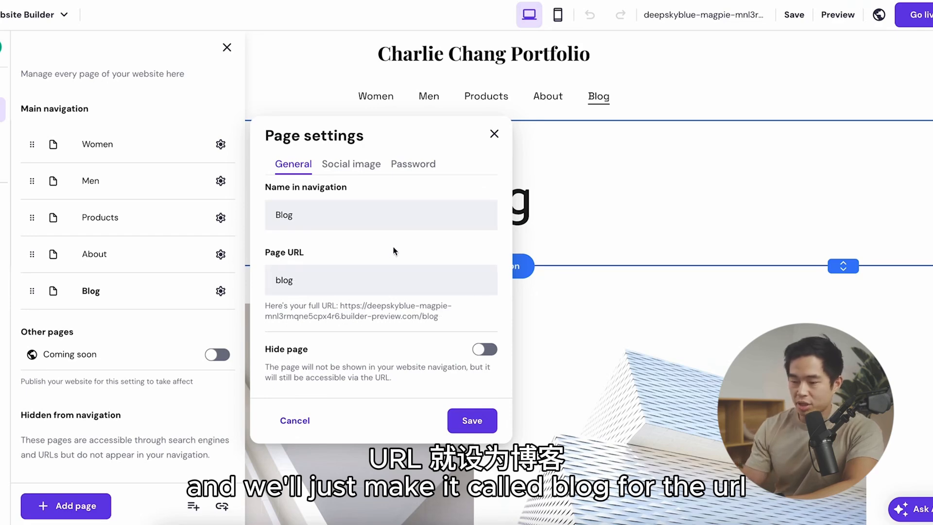
click(487, 355)
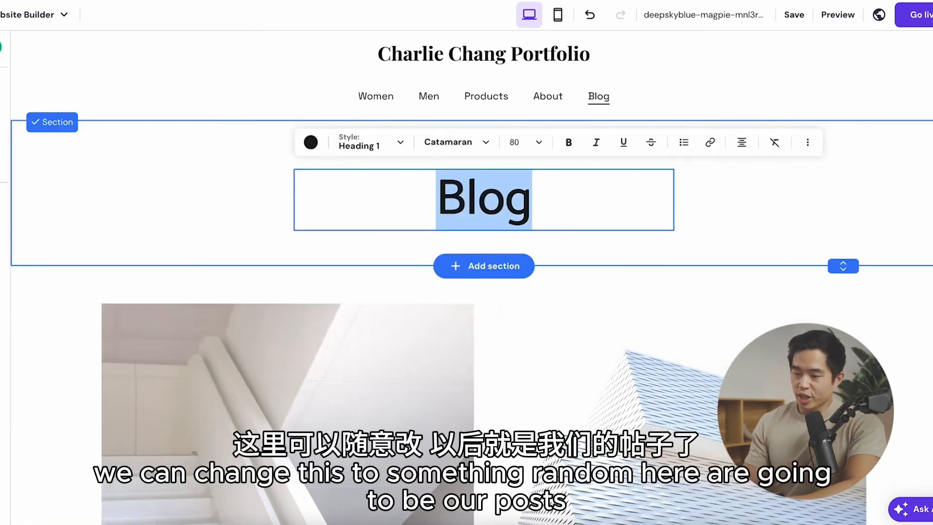
Step: Change the blog page's heading to Thoughts and look over the posts below it
text(Thoughts)
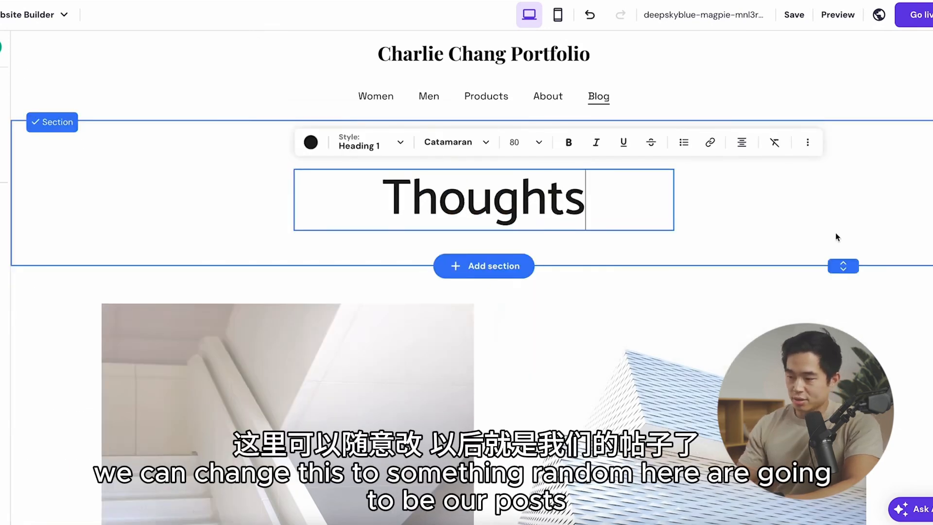
click(826, 237)
scroll(824, 237, down, 3)
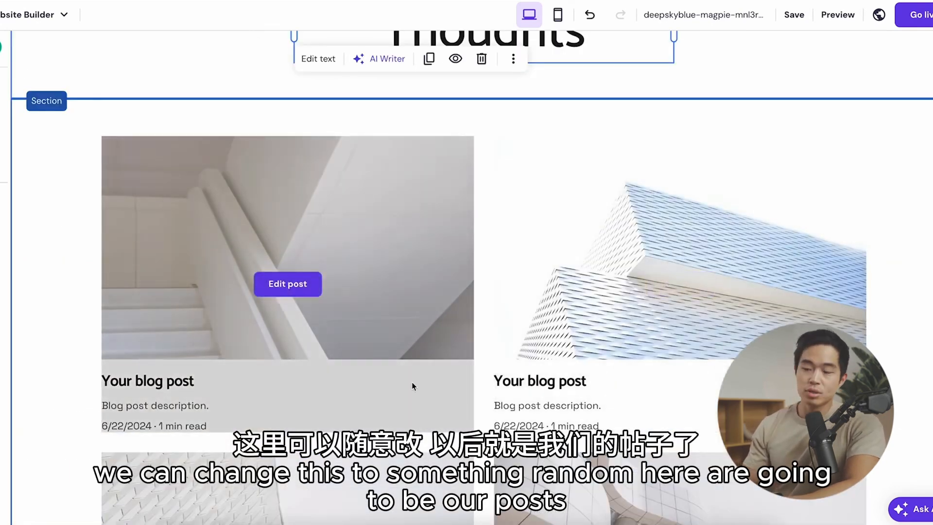
scroll(413, 387, down, 3)
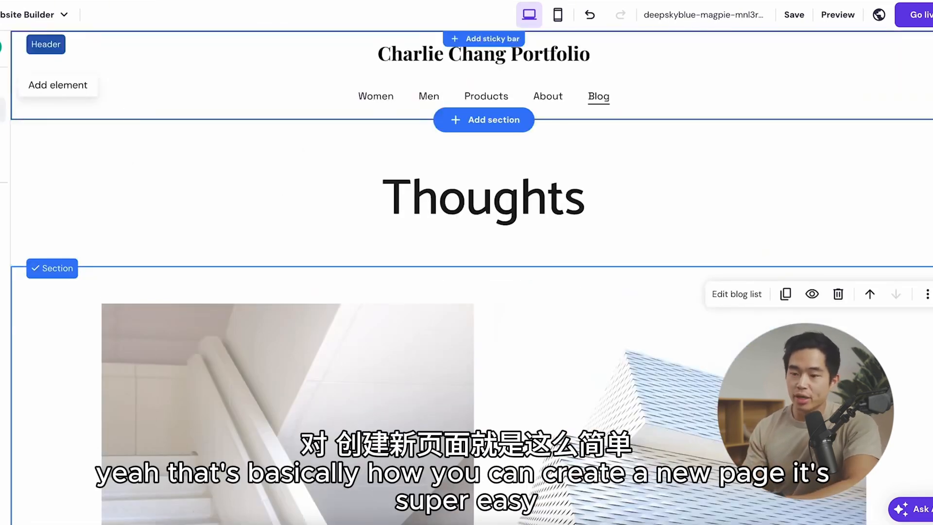
Step: Add a Services page from the ready-made page layouts and place it between Products and About in the main navigation
click(2, 110)
scroll(146, 379, down, 1)
click(77, 507)
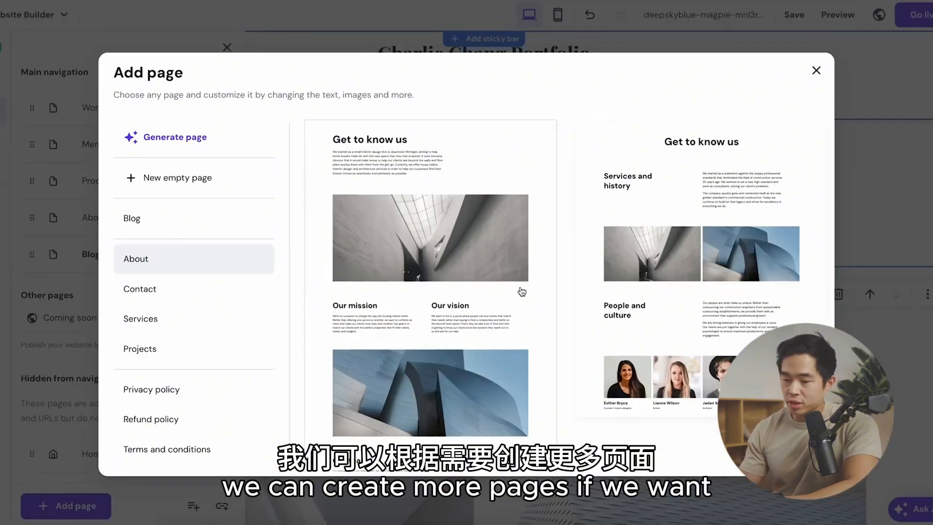
click(156, 318)
click(478, 153)
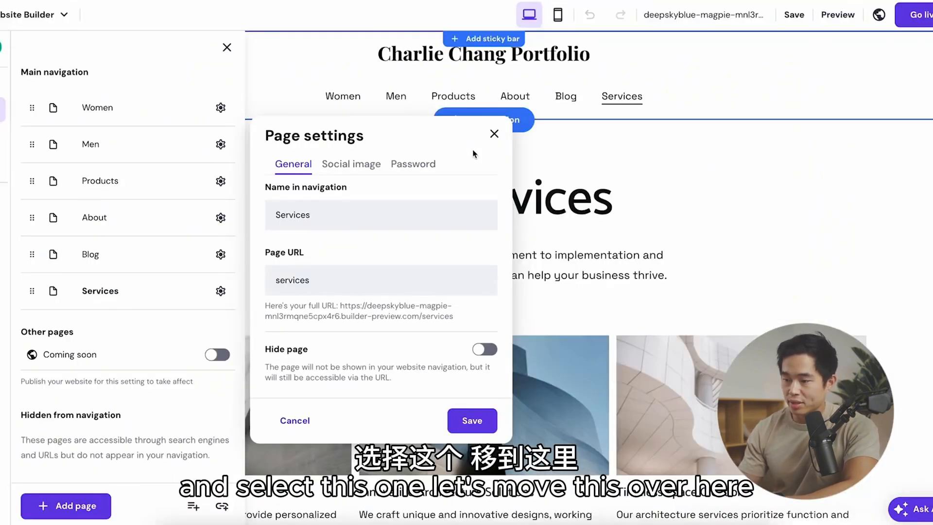
drag(31, 291, 31, 218)
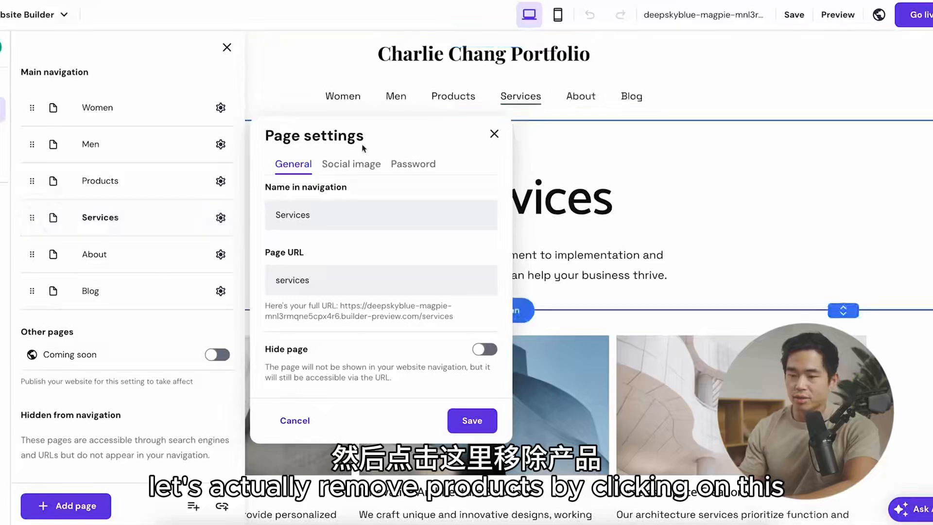
Step: Delete the Products page from the main navigation and close the page list
click(221, 181)
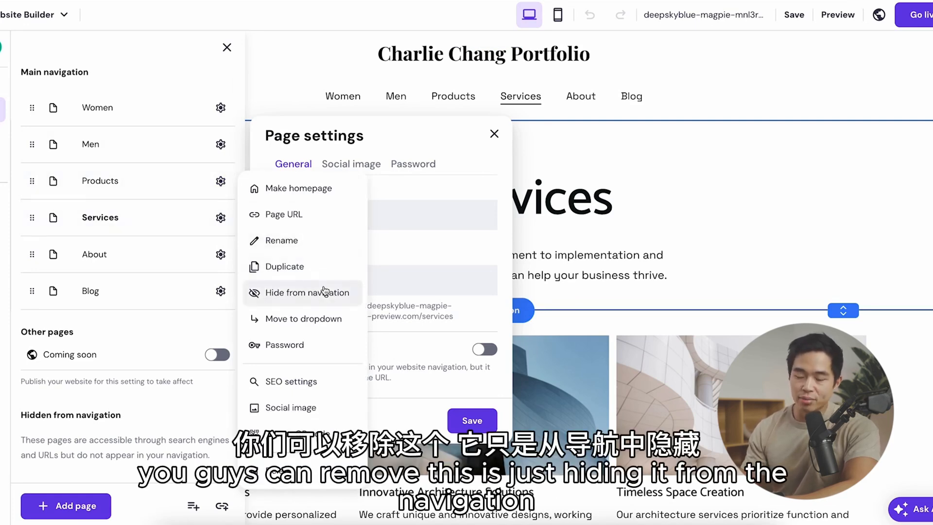
click(295, 473)
click(554, 305)
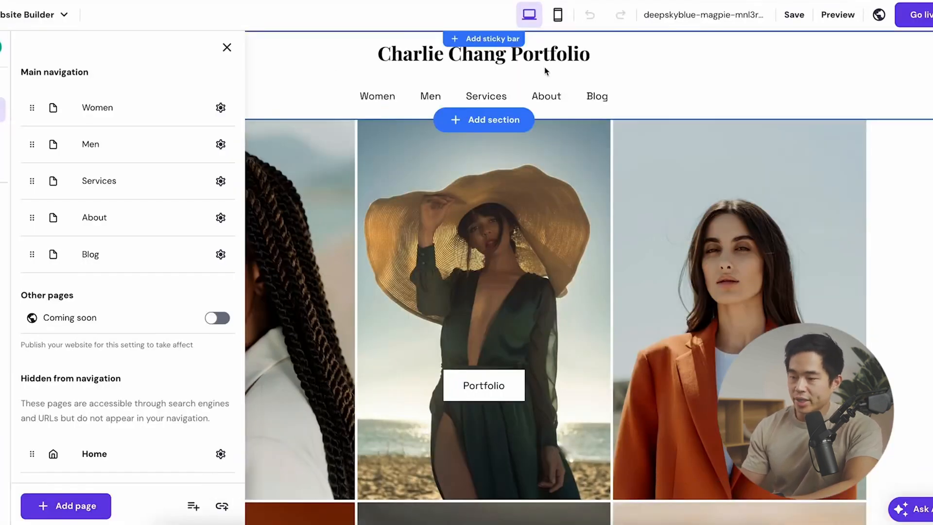
click(617, 66)
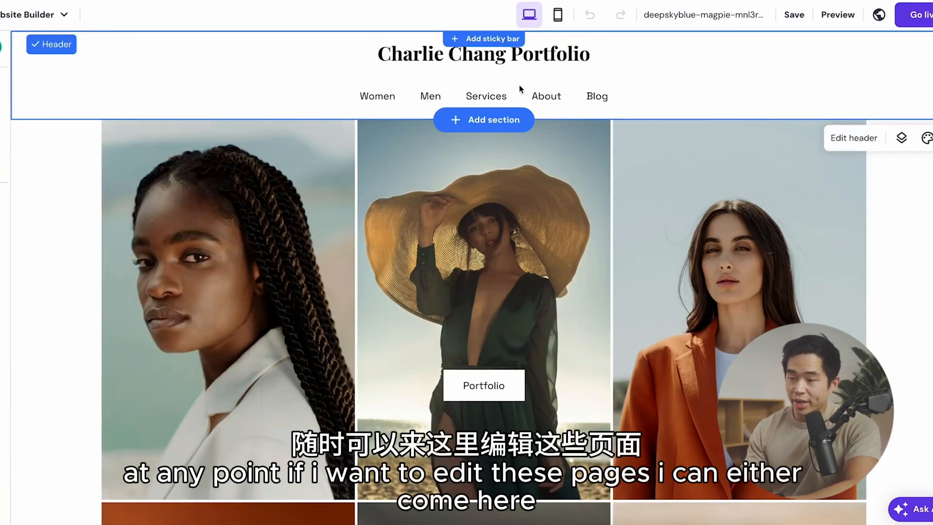
Step: Go to the About page and examine its editable text, contact details and contact form
click(547, 96)
click(687, 184)
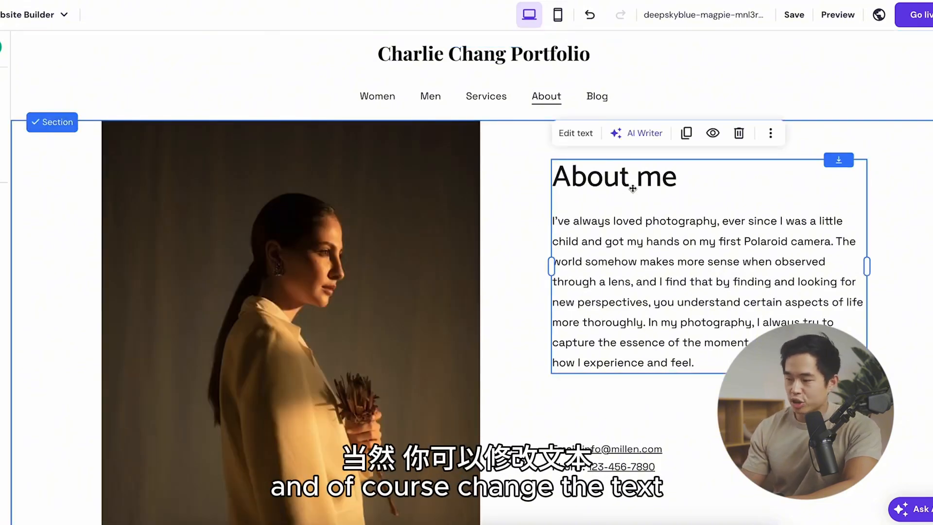
click(622, 457)
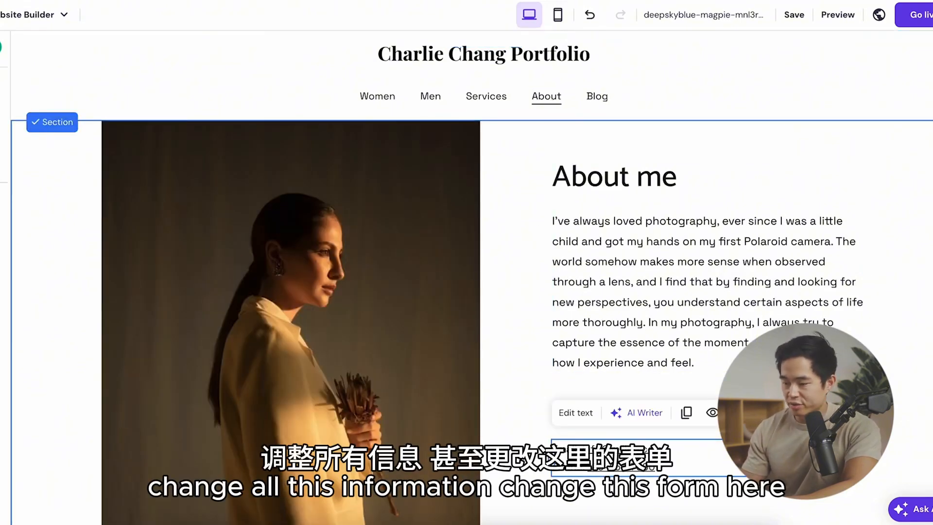
scroll(621, 456, down, 4)
click(602, 394)
scroll(714, 460, down, 1)
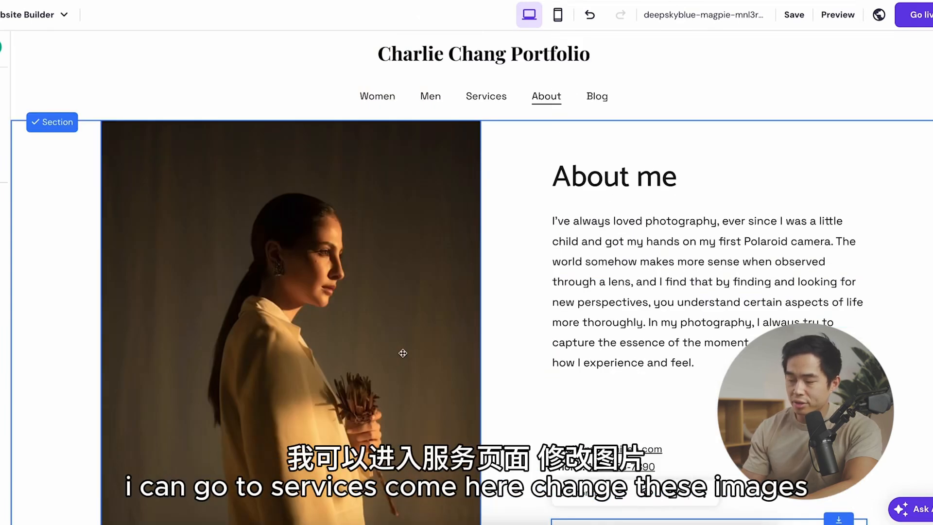
Step: Go to the Services page and examine its images, service descriptions and sections
click(485, 154)
scroll(269, 210, down, 4)
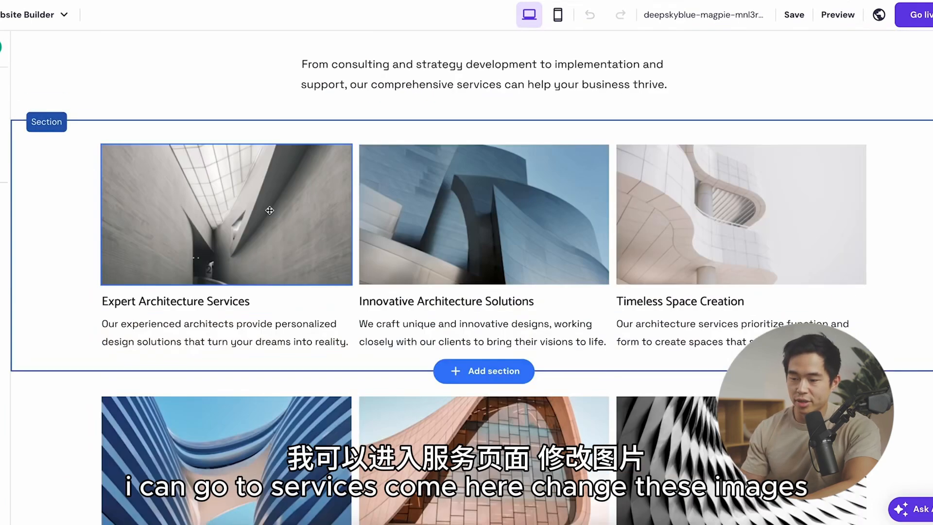
click(269, 210)
click(255, 325)
scroll(260, 330, down, 2)
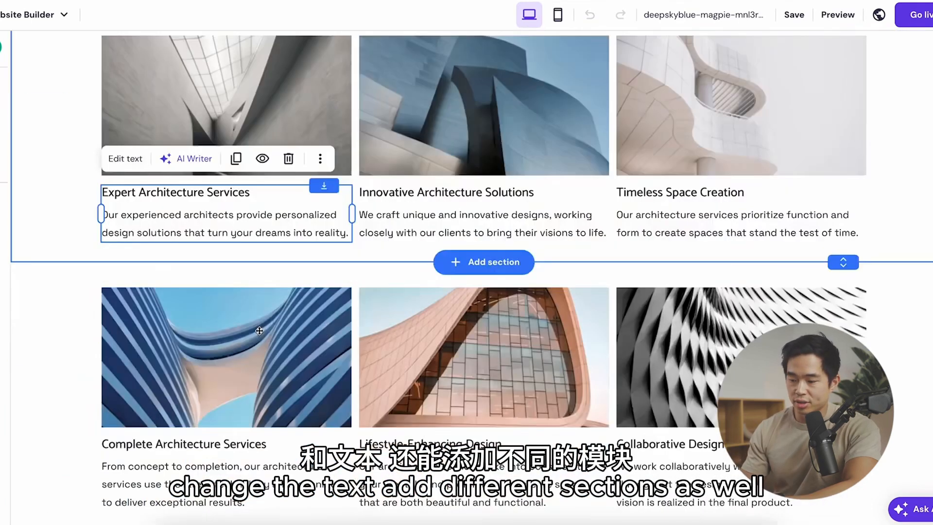
scroll(259, 331, down, 1)
scroll(399, 314, up, 7)
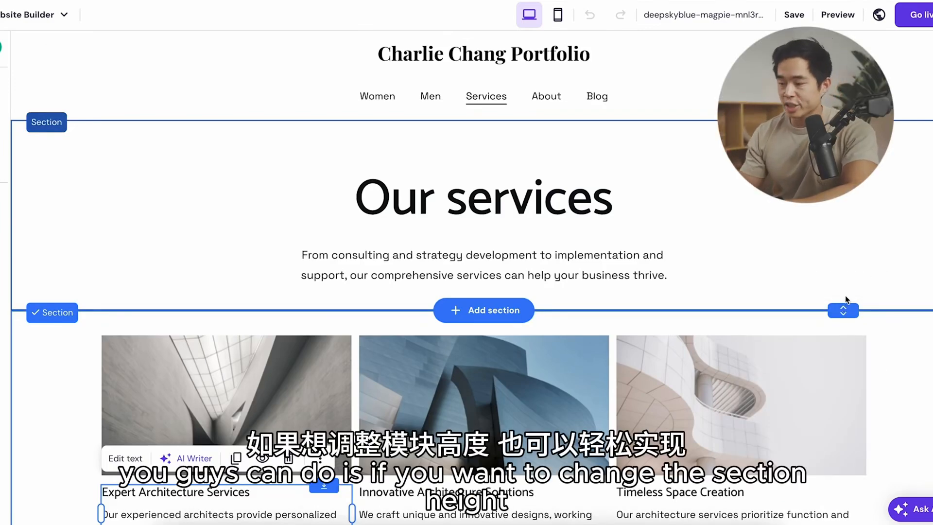
Step: Adjust the heights of the heading and last sections, and add a plain white "Predict the future by creating it" section above the footer
mouse_move(843, 310)
mouse_down()
mouse_move(843, 299)
mouse_move(843, 331)
mouse_move(846, 299)
mouse_up()
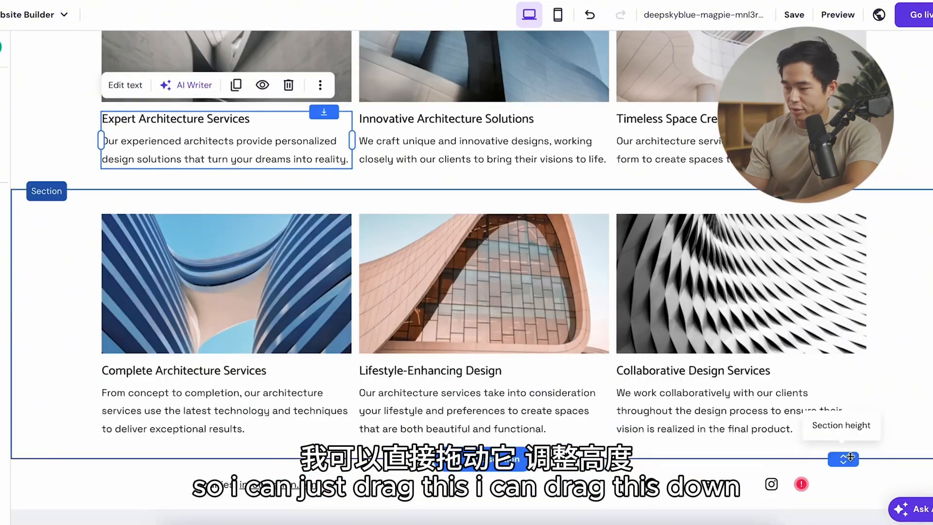
drag(845, 454, 848, 472)
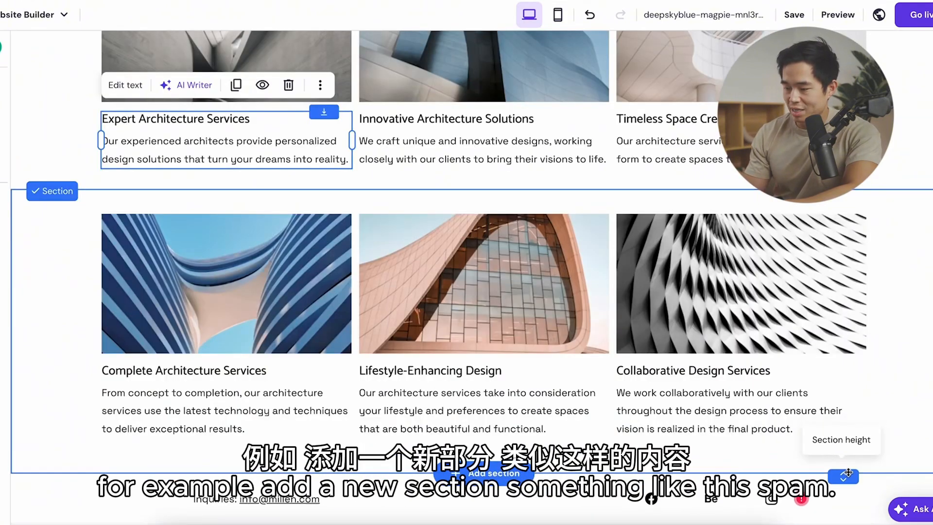
click(485, 472)
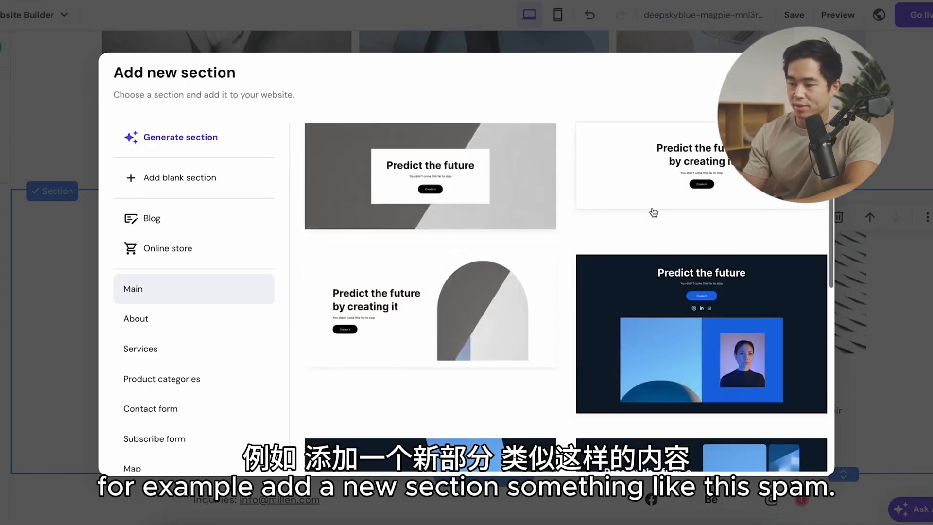
click(652, 209)
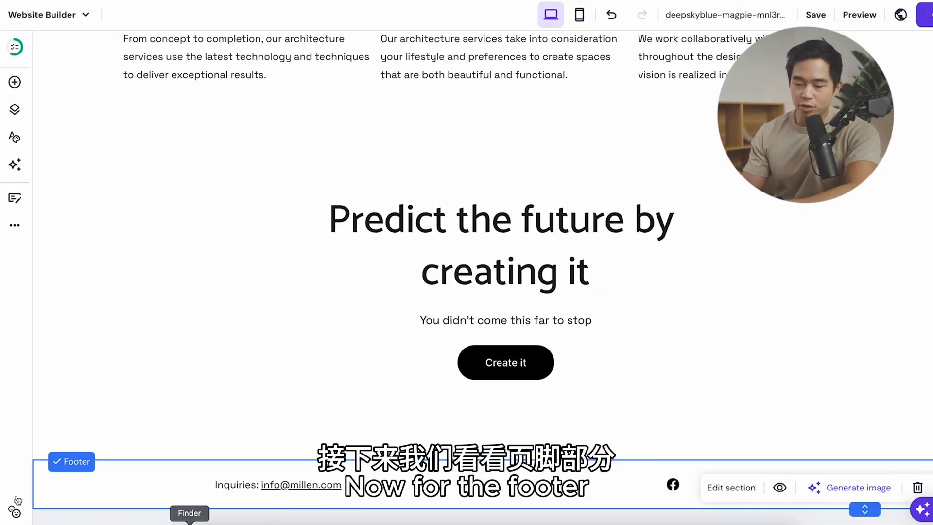
Step: Open the footer's Inquiries text and its social icons for editing
click(270, 474)
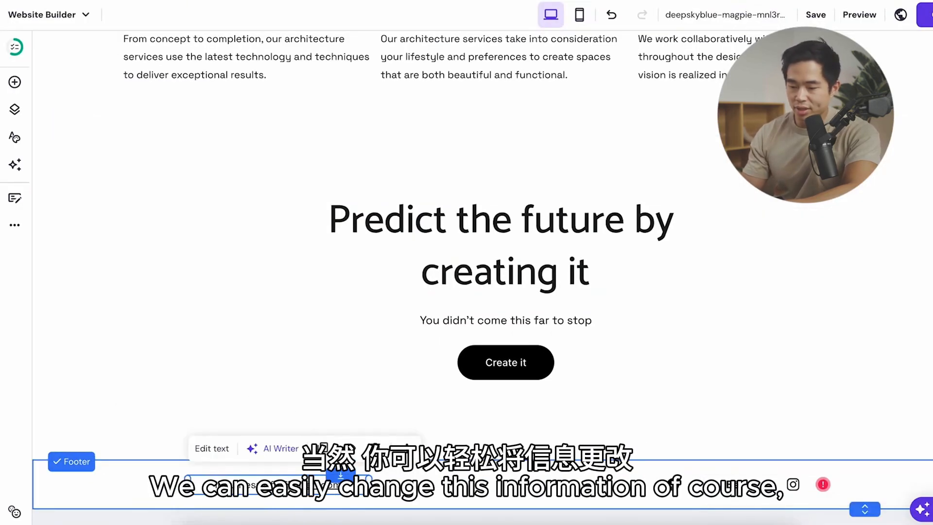
click(287, 481)
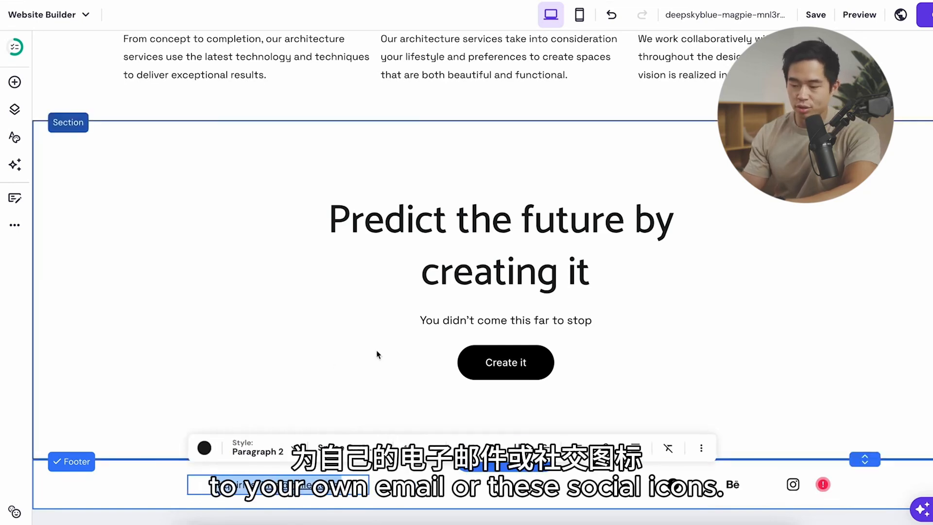
click(791, 484)
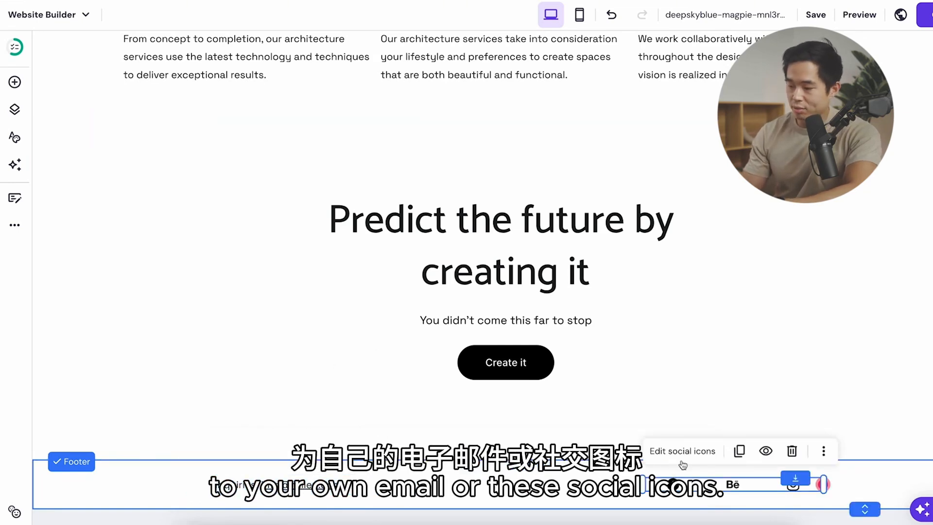
click(713, 451)
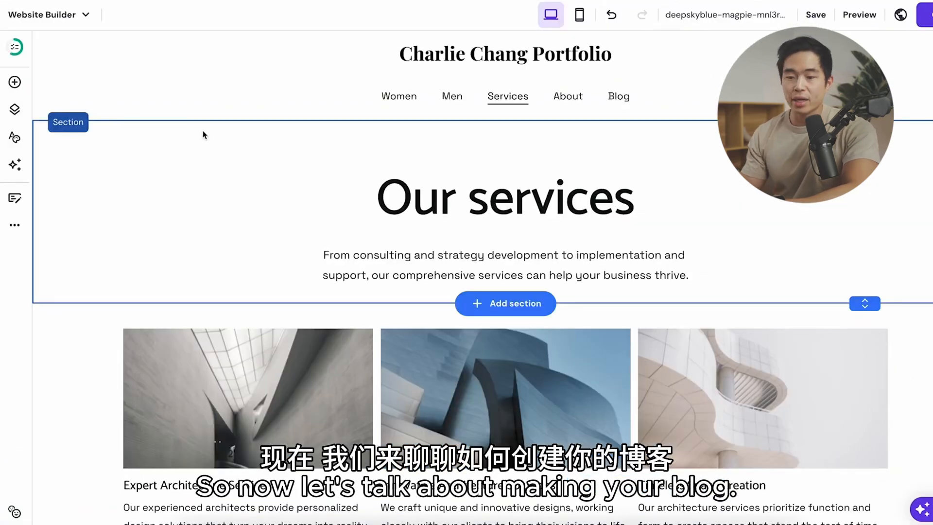
Step: Go to the Blog page from the page list and review its post grid and pagination arrows
click(14, 110)
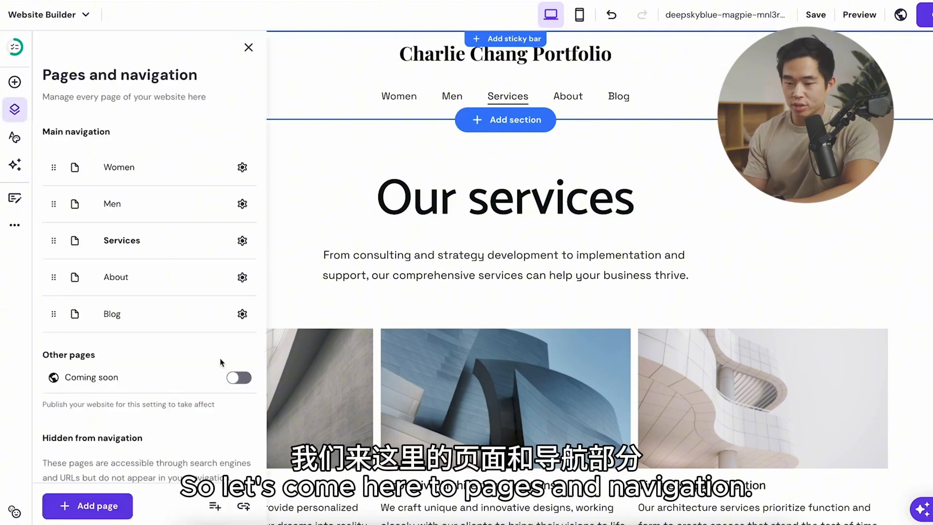
click(115, 314)
click(333, 292)
scroll(334, 292, down, 2)
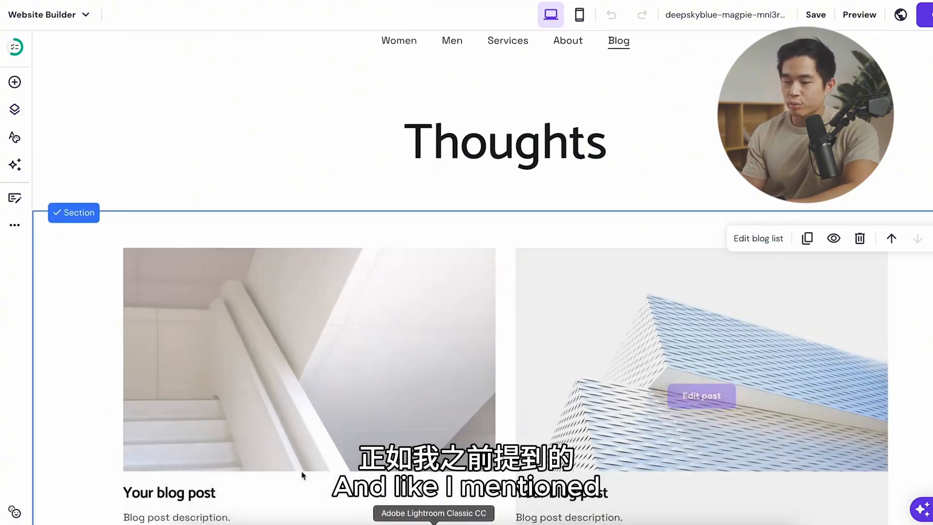
scroll(419, 302, down, 3)
scroll(489, 287, up, 4)
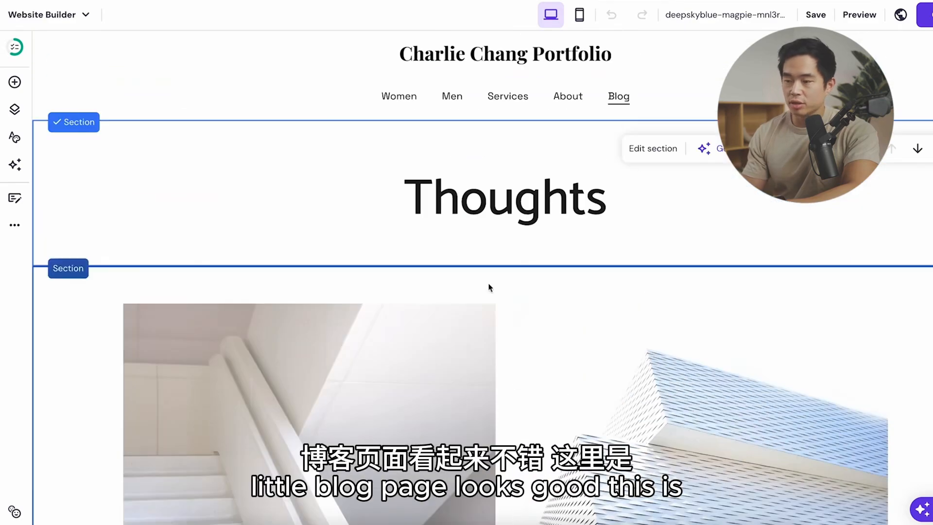
scroll(666, 246, down, 5)
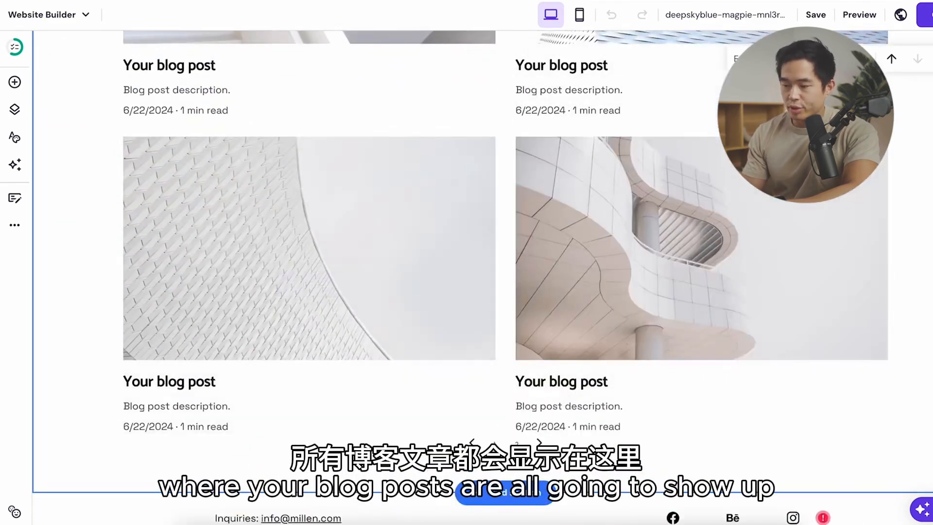
scroll(699, 311, up, 2)
scroll(671, 364, down, 3)
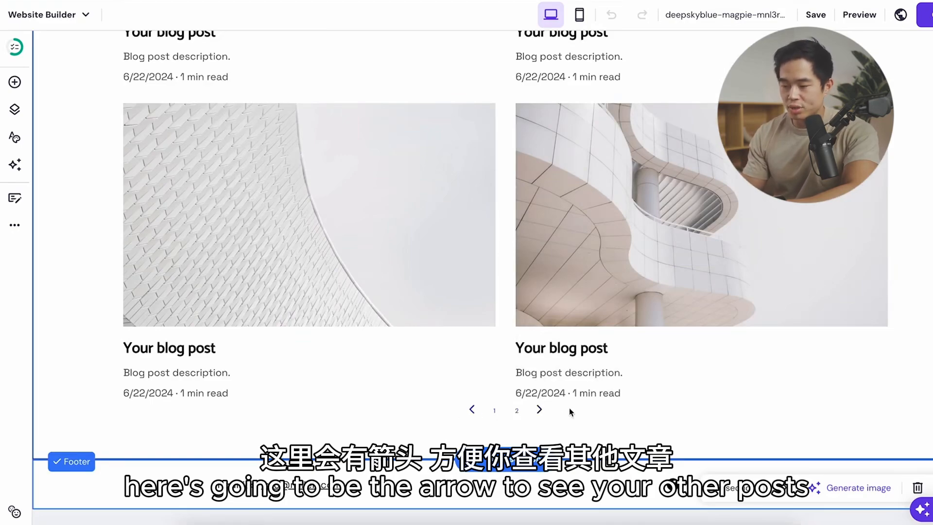
Step: Open the blog post manager and review its drafts, scheduled, published and complete post lists
scroll(426, 108, up, 10)
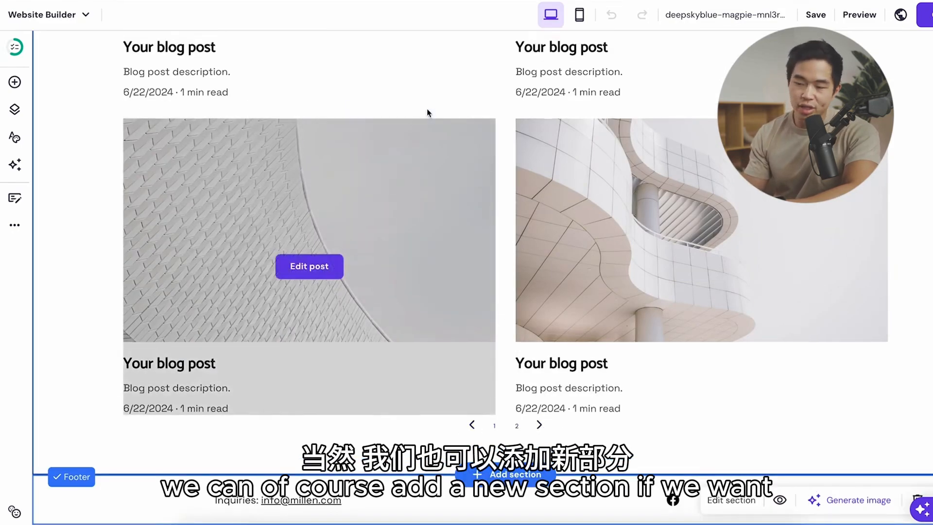
scroll(413, 403, down, 4)
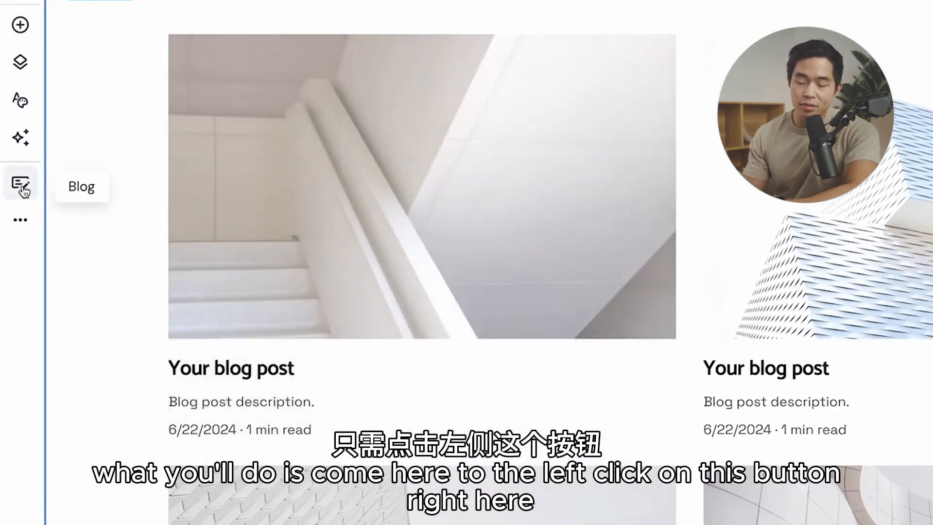
click(26, 190)
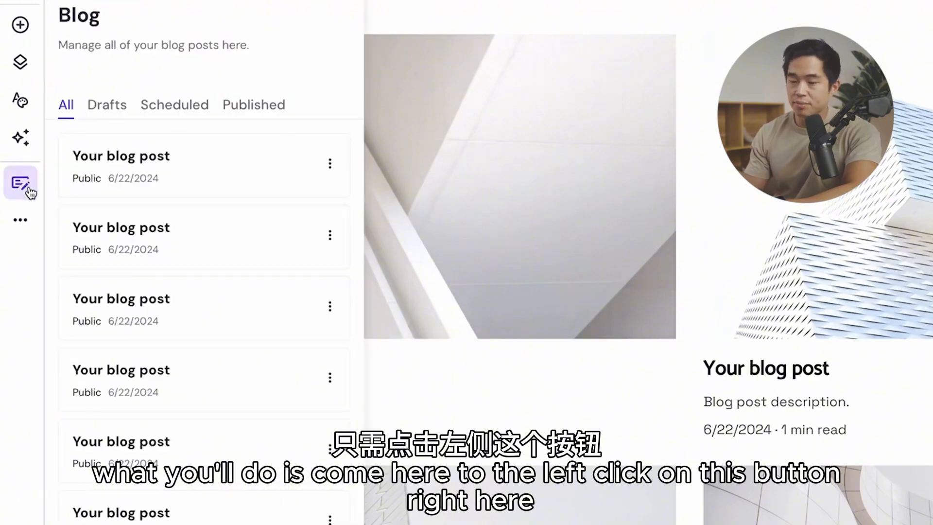
scroll(199, 333, down, 1)
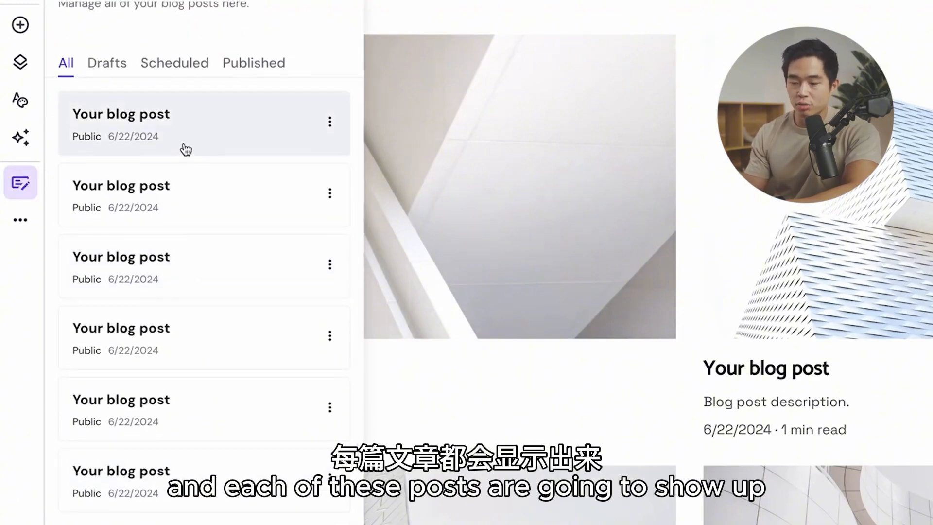
scroll(170, 325, up, 1)
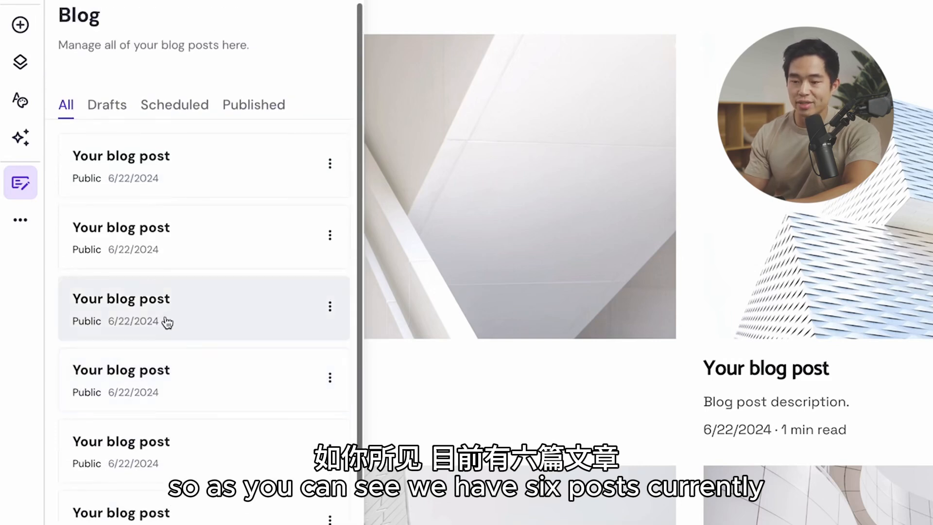
click(110, 106)
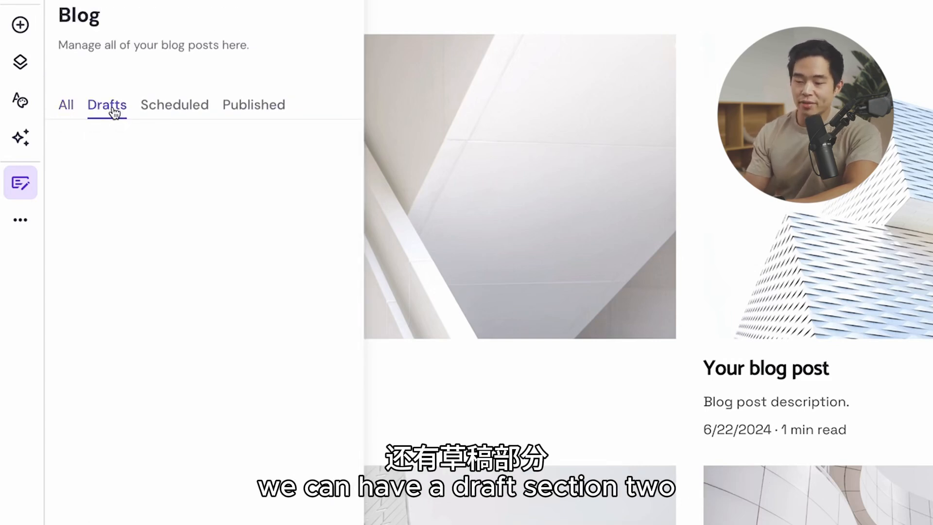
click(178, 107)
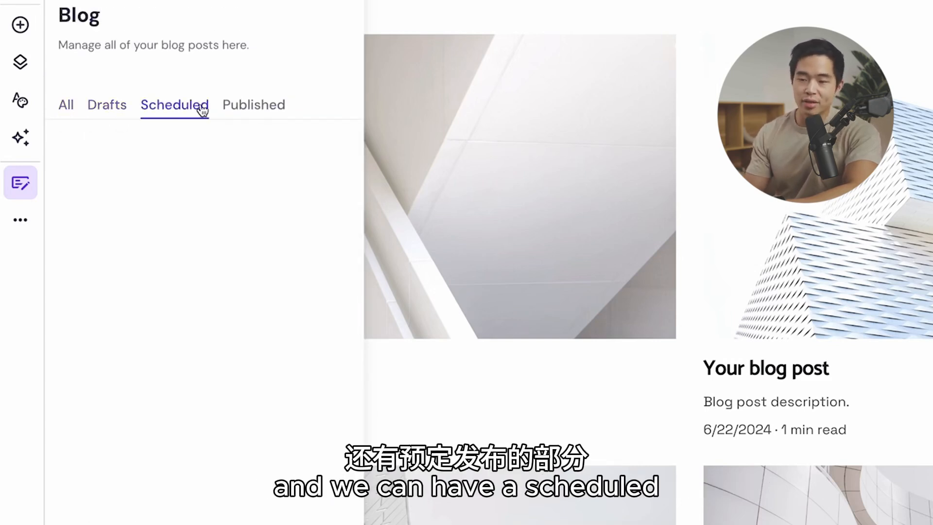
click(262, 107)
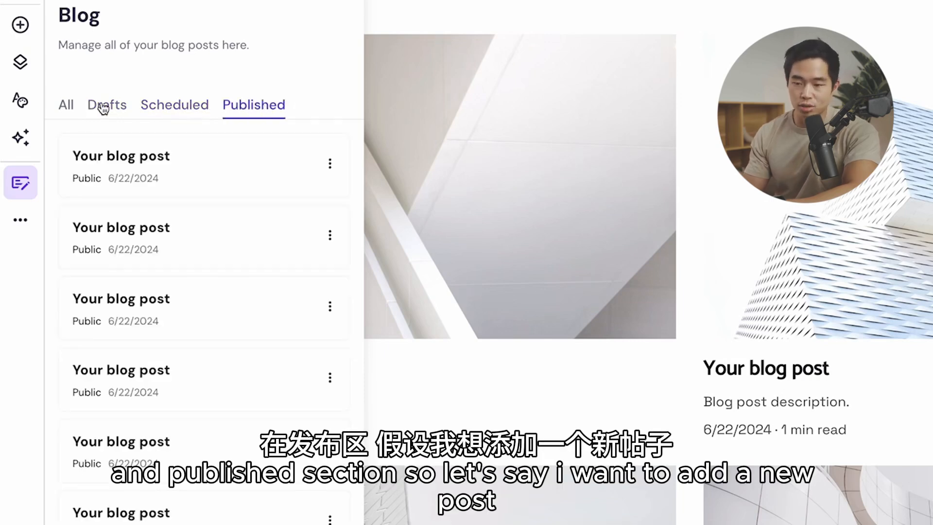
click(66, 106)
scroll(278, 509, down, 1)
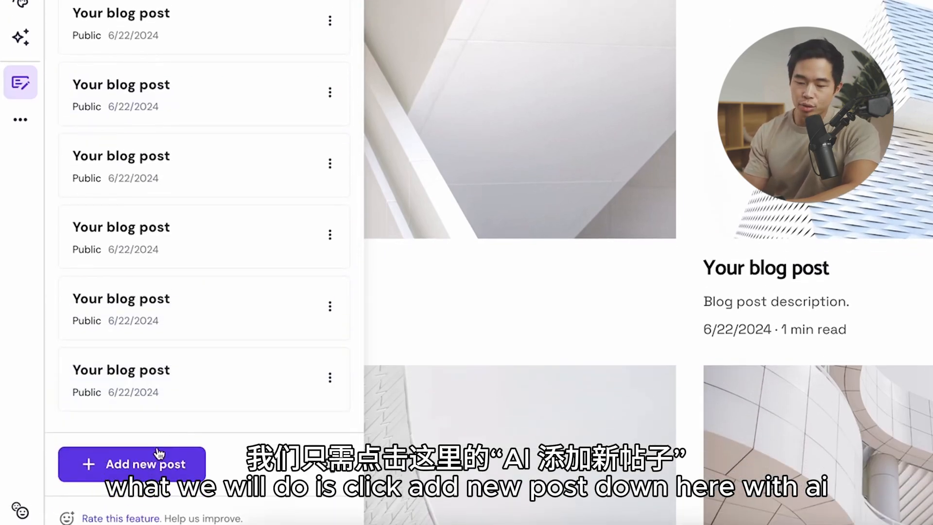
Step: Generate a new formal 300-500 word blog post with AI about 5 tips to know before getting photos taken by a professional photographer
click(160, 461)
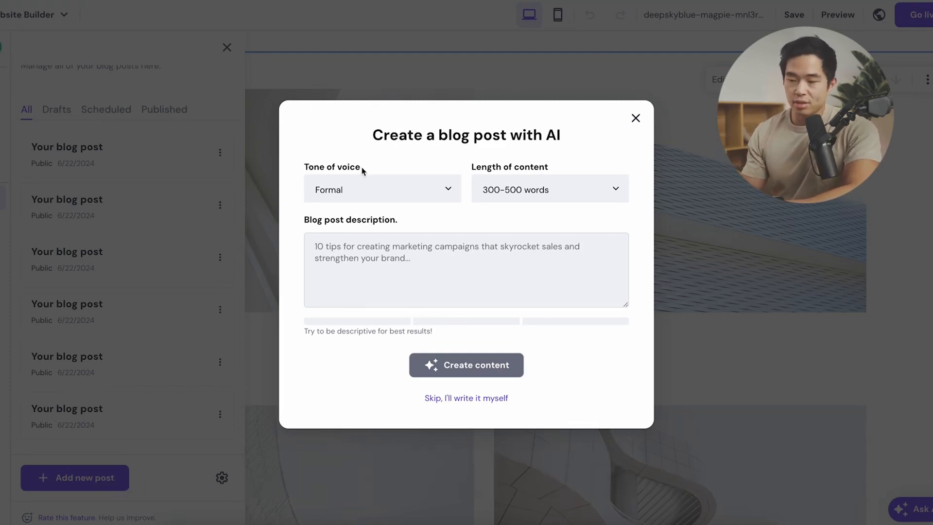
click(447, 190)
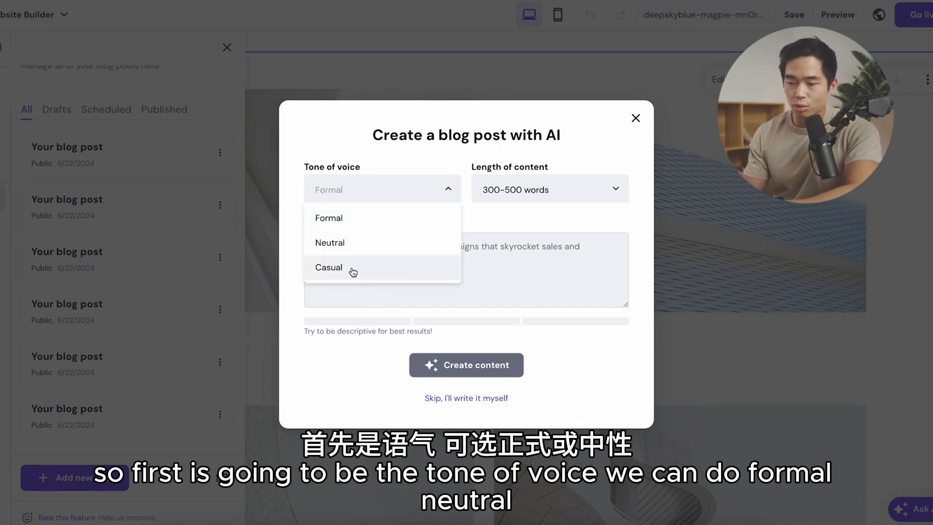
click(363, 221)
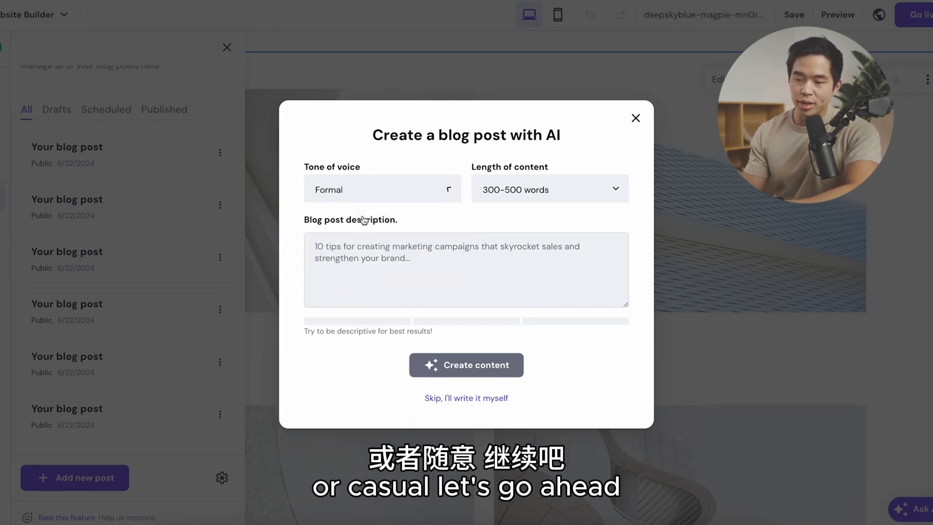
click(531, 187)
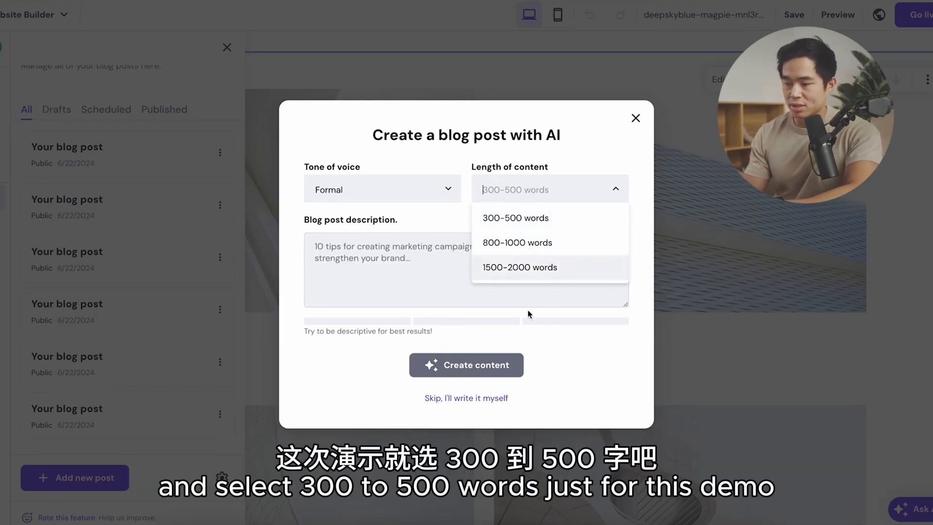
click(541, 224)
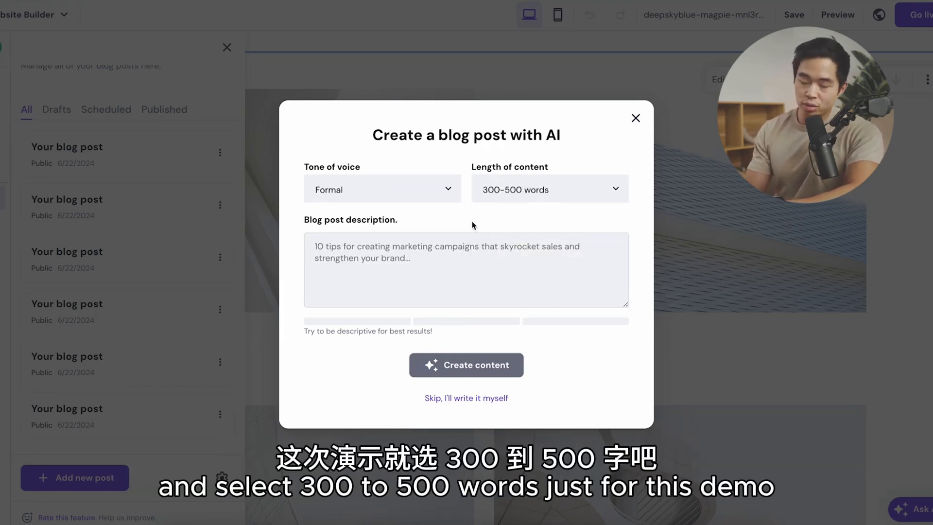
click(425, 259)
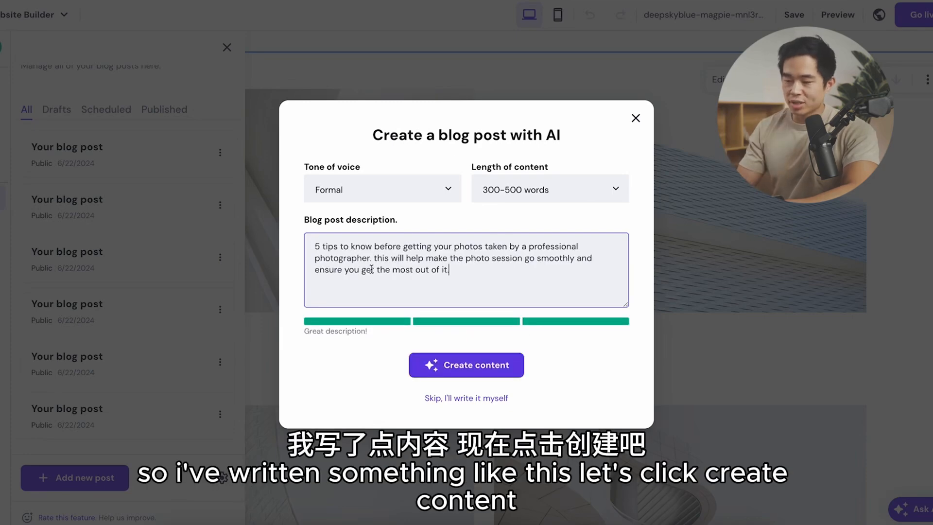
click(479, 368)
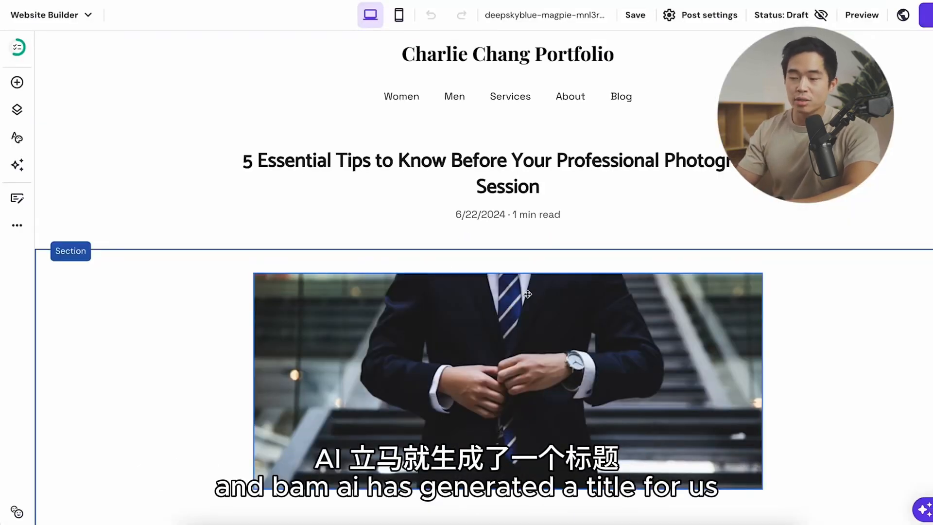
Step: Read through the generated article and open AI image generation for its photo of a man in a suit
scroll(398, 285, down, 20)
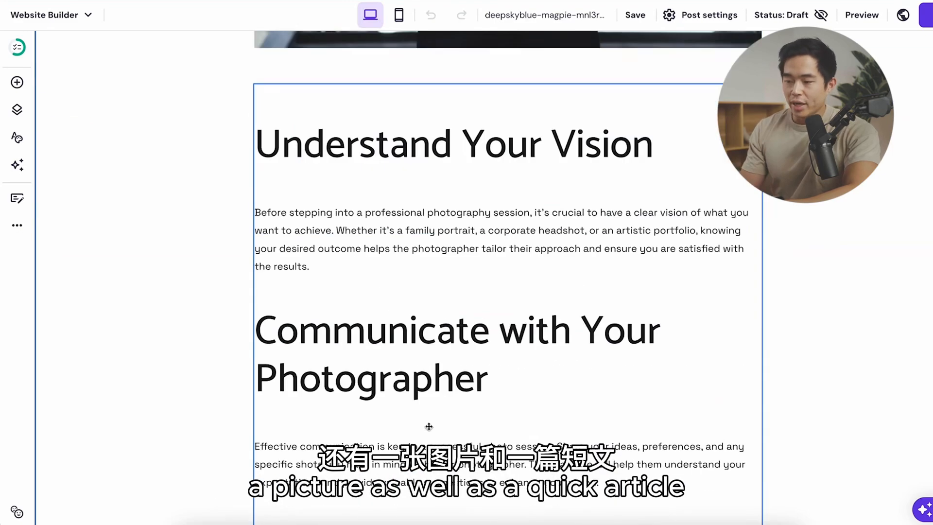
scroll(397, 286, down, 2)
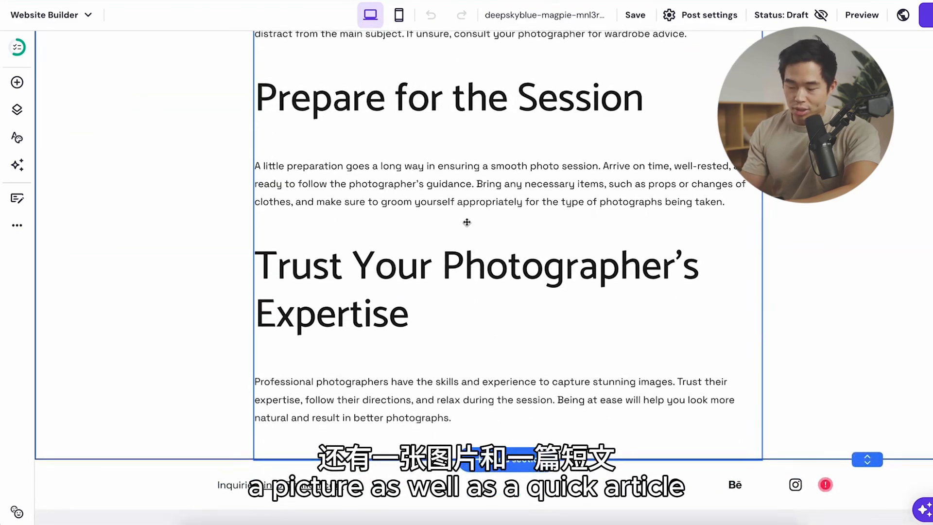
scroll(466, 222, up, 10)
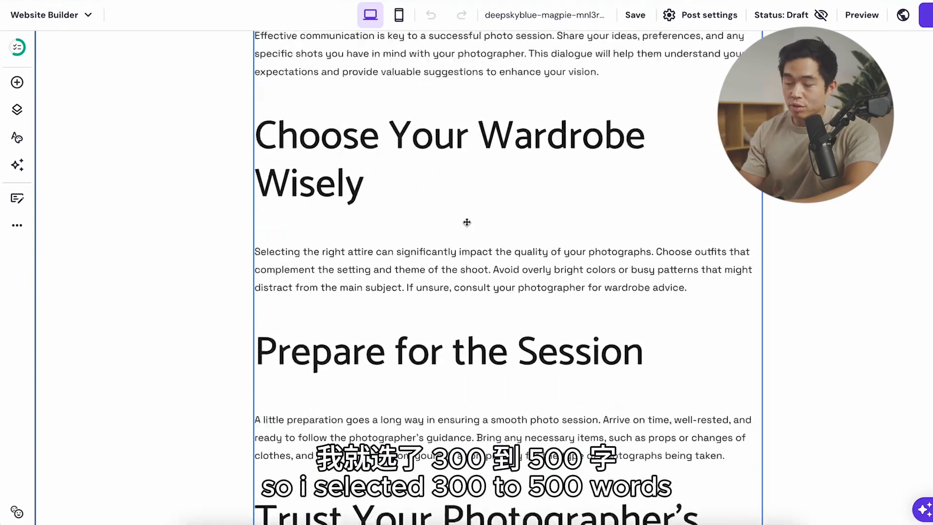
scroll(466, 222, up, 7)
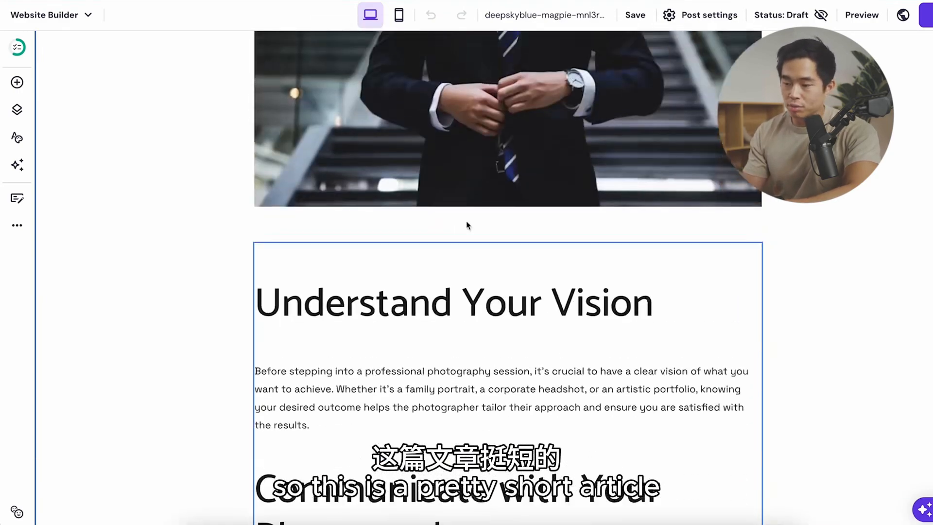
scroll(510, 235, up, 3)
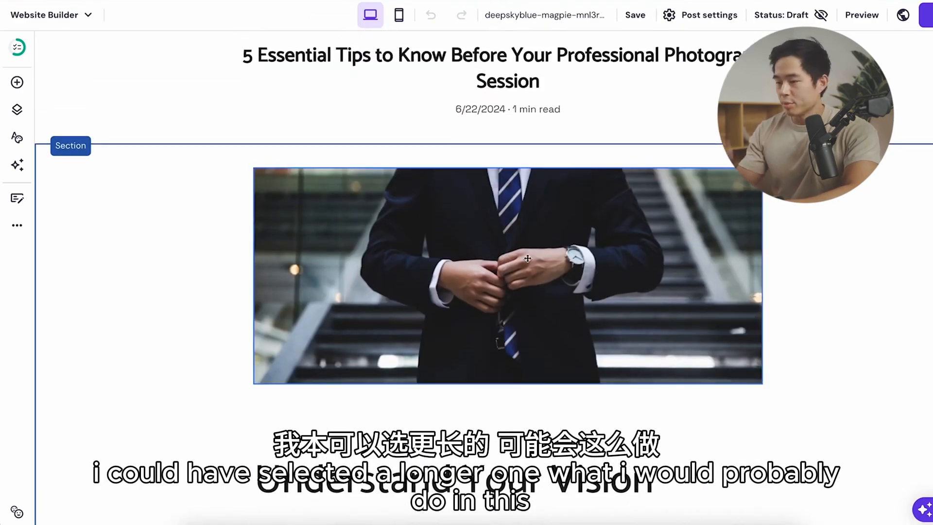
click(507, 271)
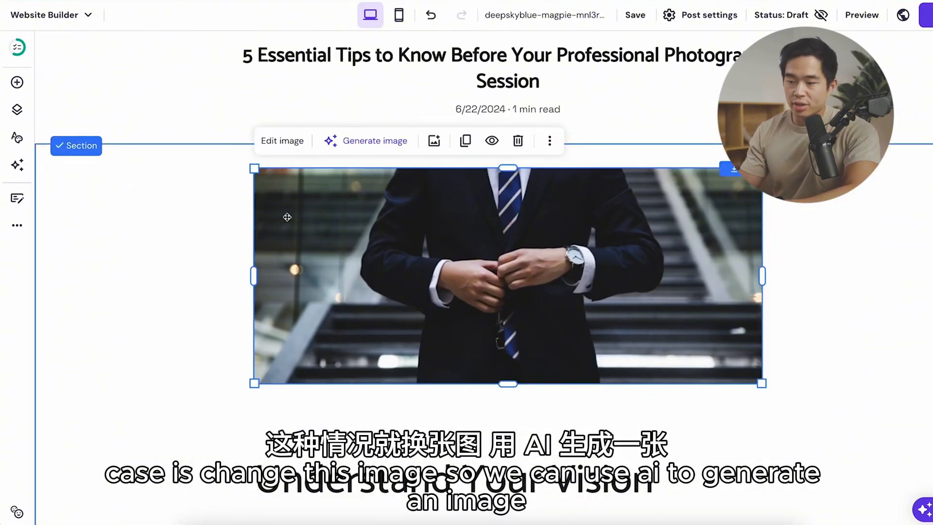
click(372, 141)
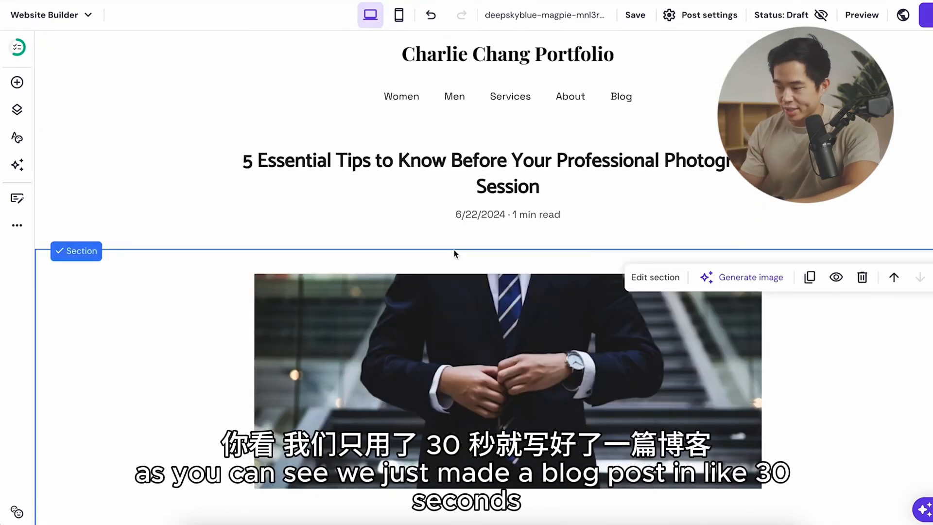
Step: Return to the list of blog posts and view the existing post directly below the new draft
click(18, 200)
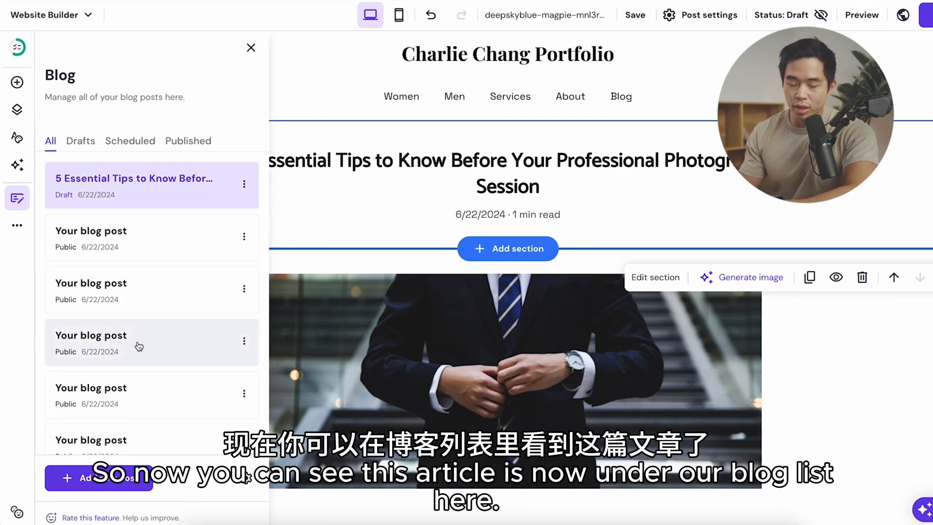
scroll(144, 398, down, 2)
scroll(145, 398, up, 2)
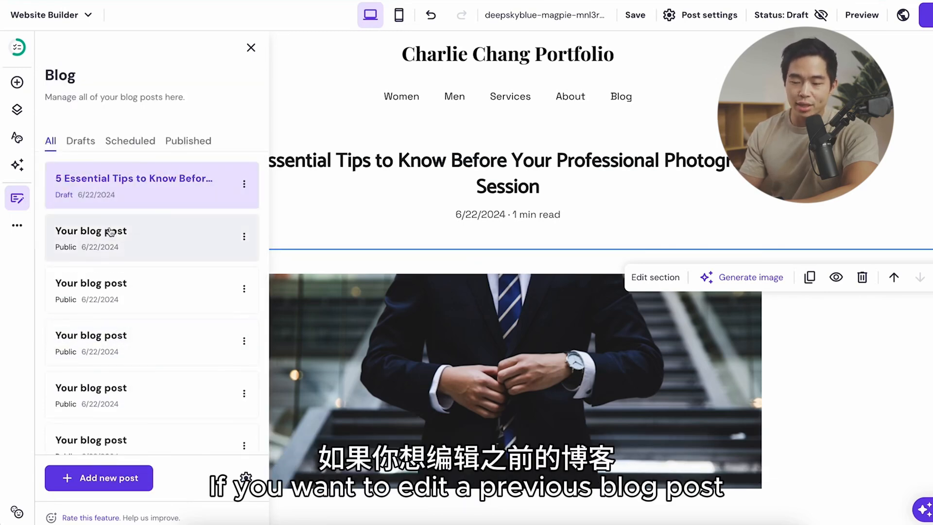
click(132, 237)
scroll(317, 432, down, 2)
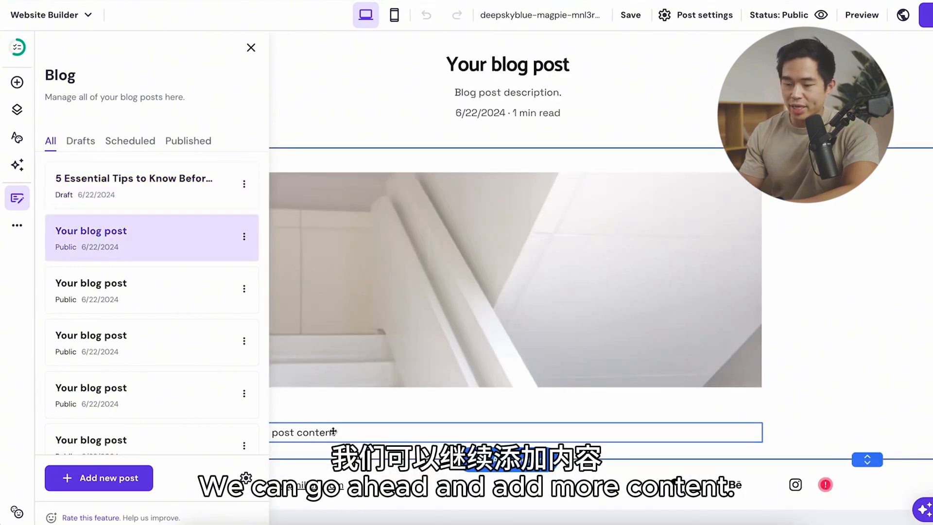
Step: In the "5 Essential Tips" draft's post settings, add the description "Make sure to know these 5 things before your session!"
click(244, 184)
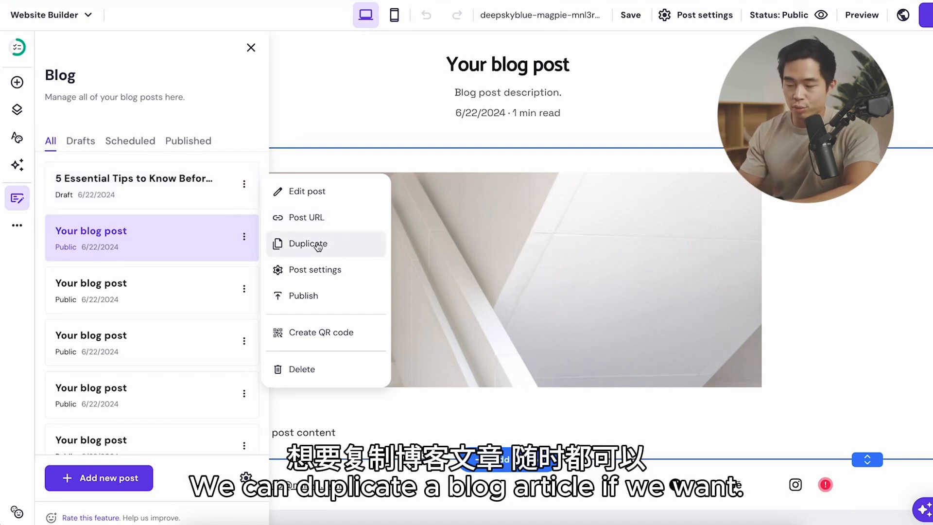
click(340, 280)
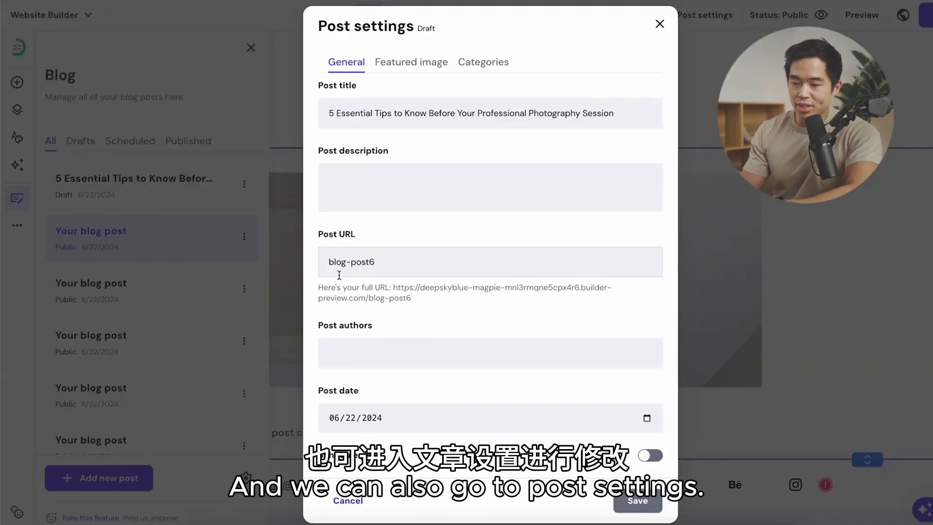
click(426, 181)
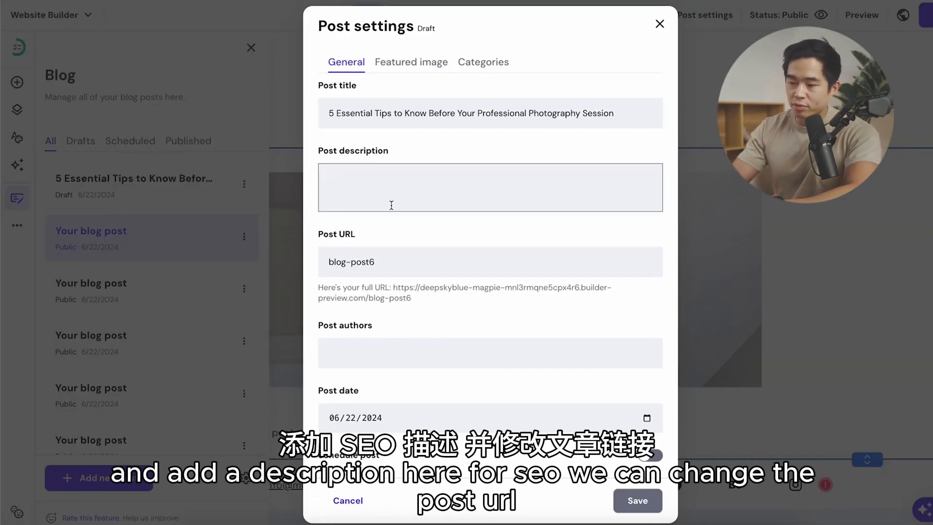
text(Make sure to know these 5 things before your session!)
Step: Set the draft's post URL to "5-essential-tips" and fill in the author's name
click(402, 263)
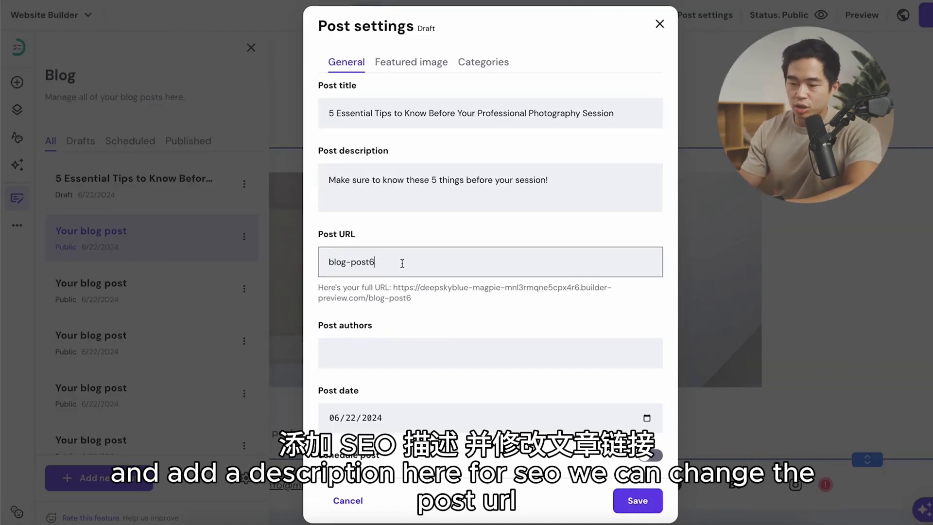
drag(402, 263, 311, 267)
text(5-essential-tips)
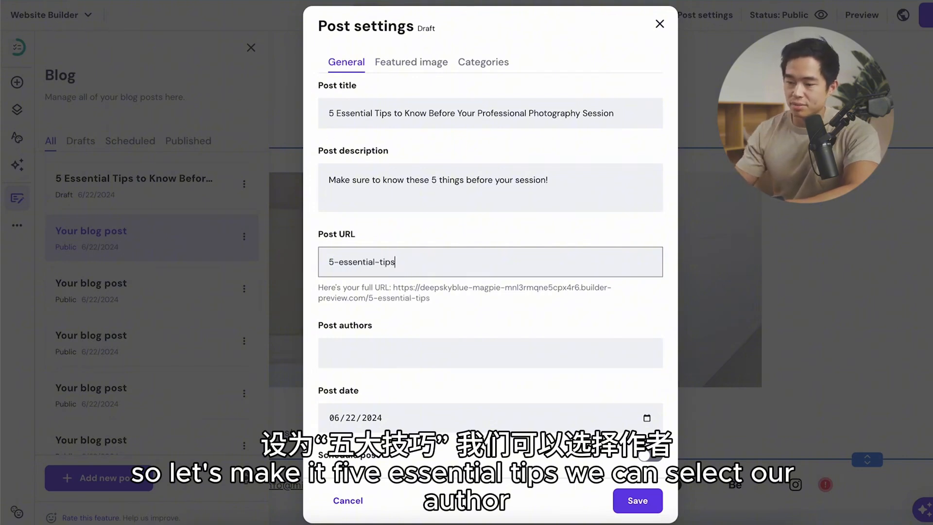
click(452, 353)
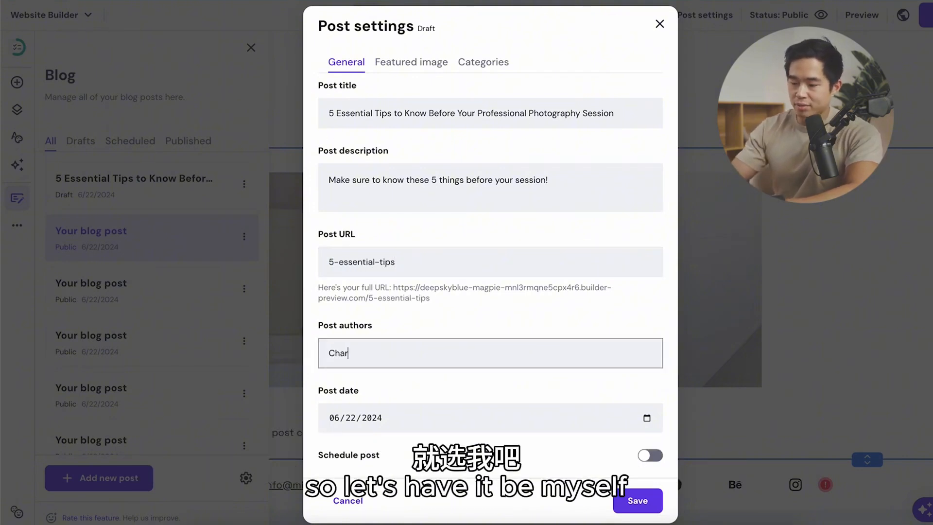
Step: Create a new "Tips" category for the "5 Essential Tips" draft and save its post settings
click(433, 419)
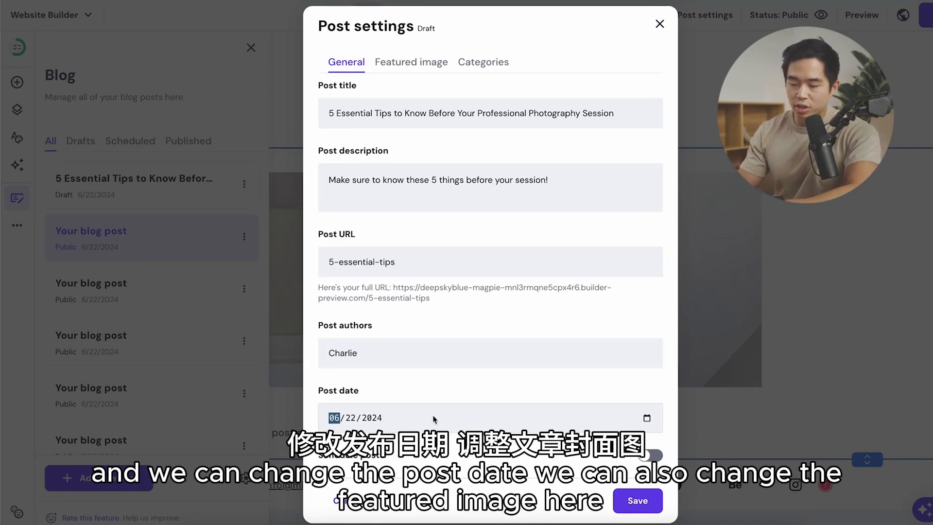
click(422, 64)
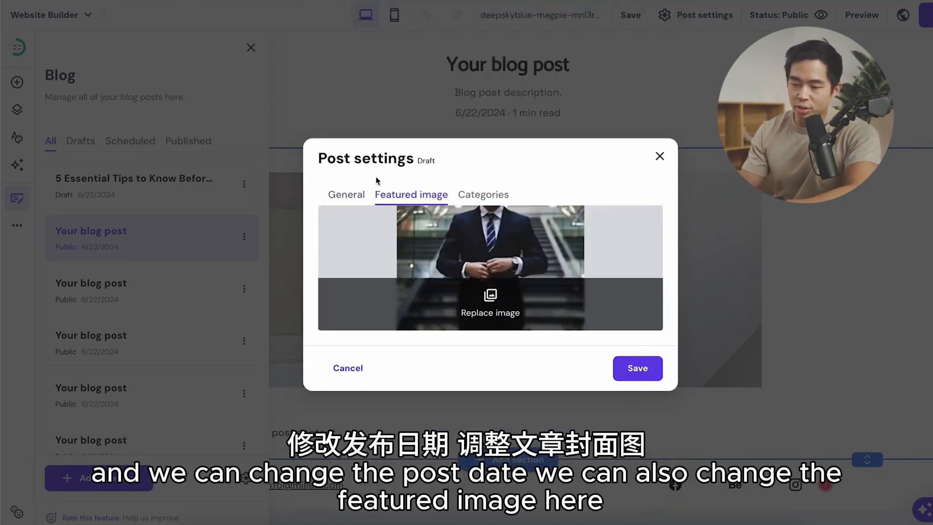
click(486, 195)
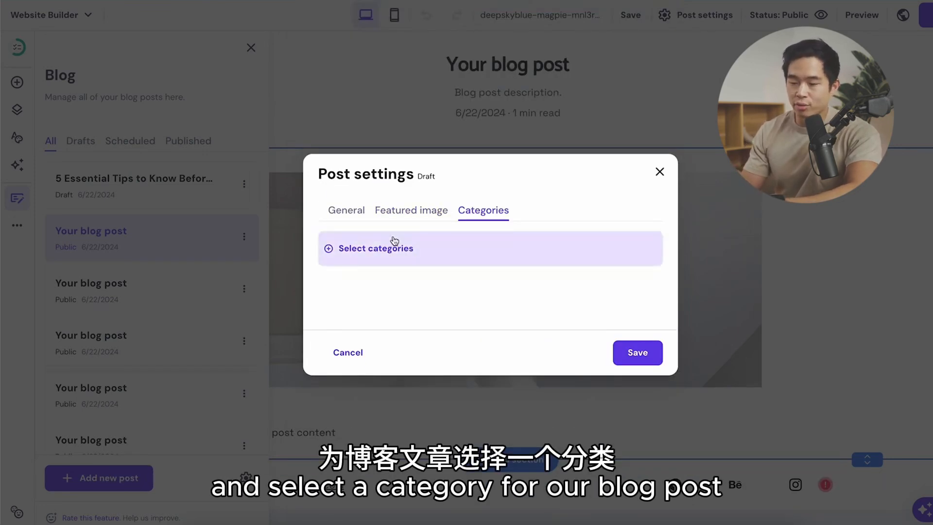
click(377, 250)
click(374, 288)
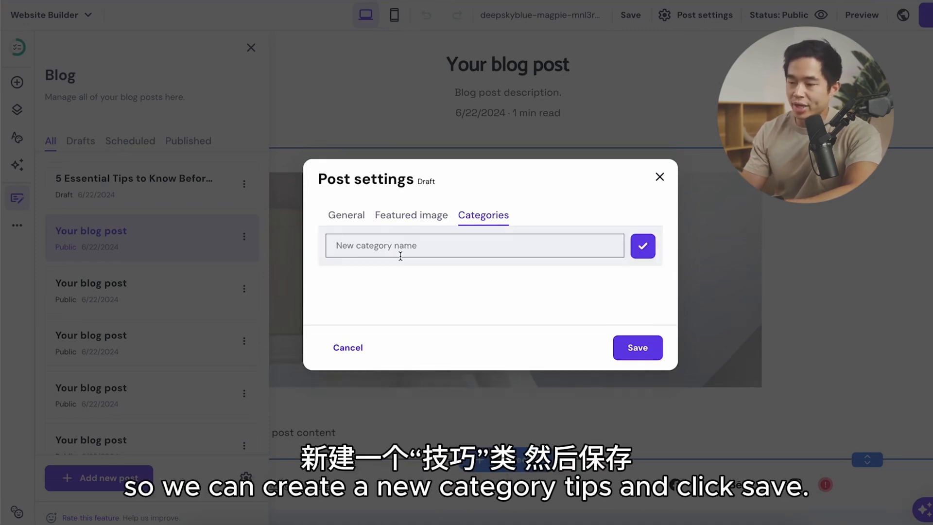
text(Tips)
click(638, 353)
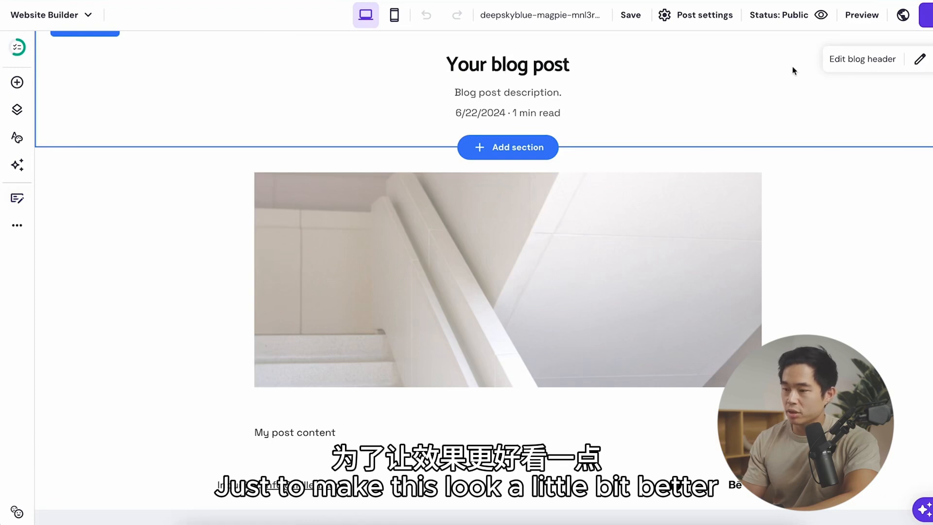
Step: Set the blog post header's text size to 29 and reduce the spacing in its layout
click(876, 62)
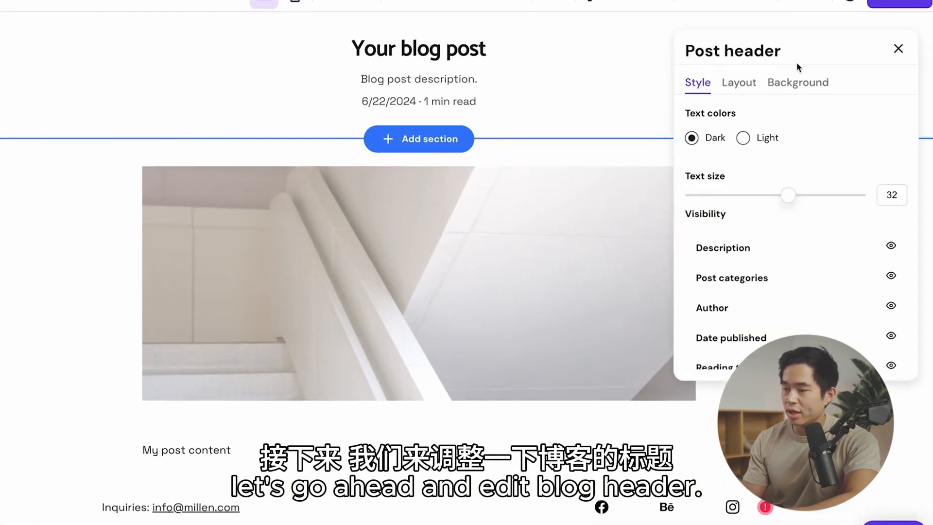
drag(788, 195, 775, 195)
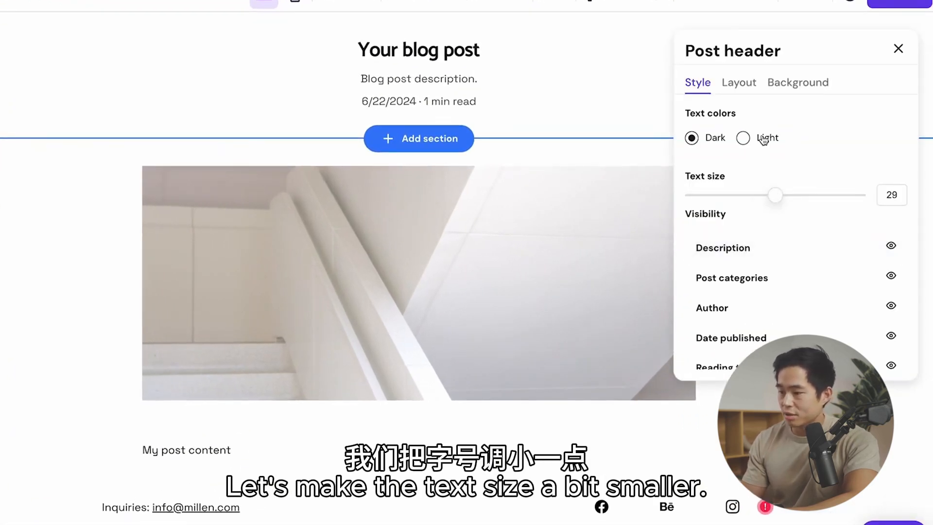
click(740, 84)
drag(753, 219, 723, 230)
click(797, 103)
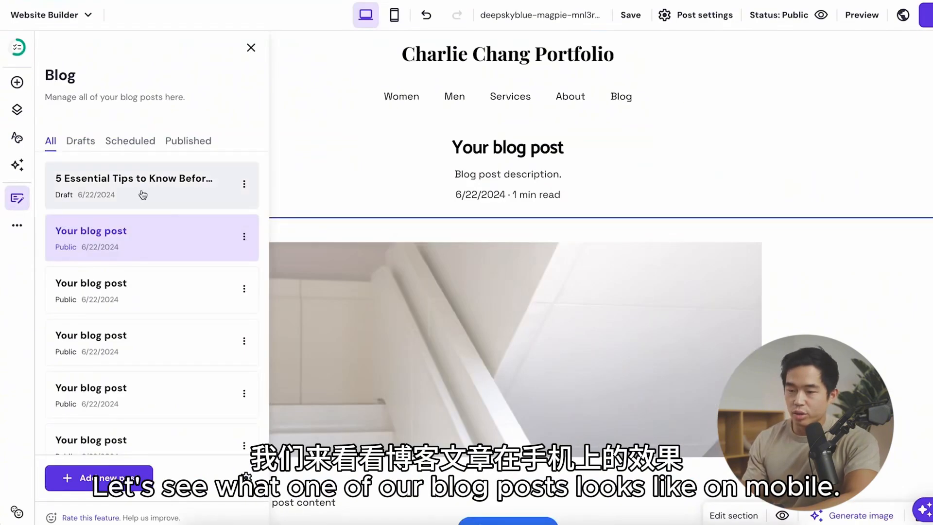
Step: Open the "5 Essential Tips" draft in mobile view and move its article text up directly below the photo
click(131, 194)
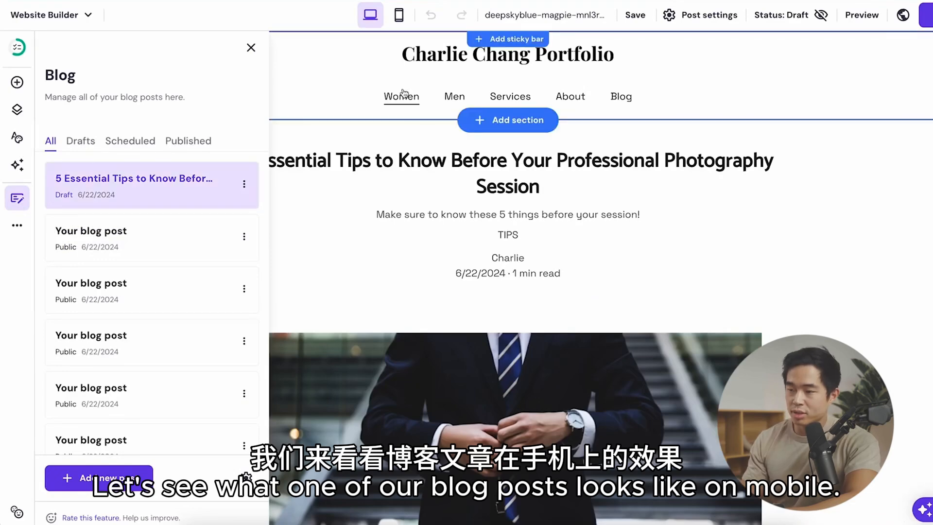
click(400, 15)
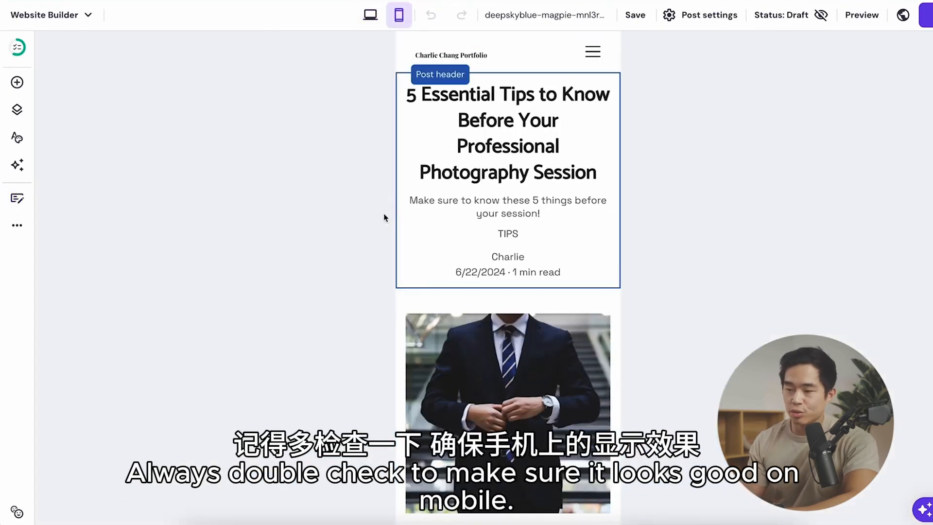
scroll(748, 309, down, 15)
scroll(747, 309, up, 10)
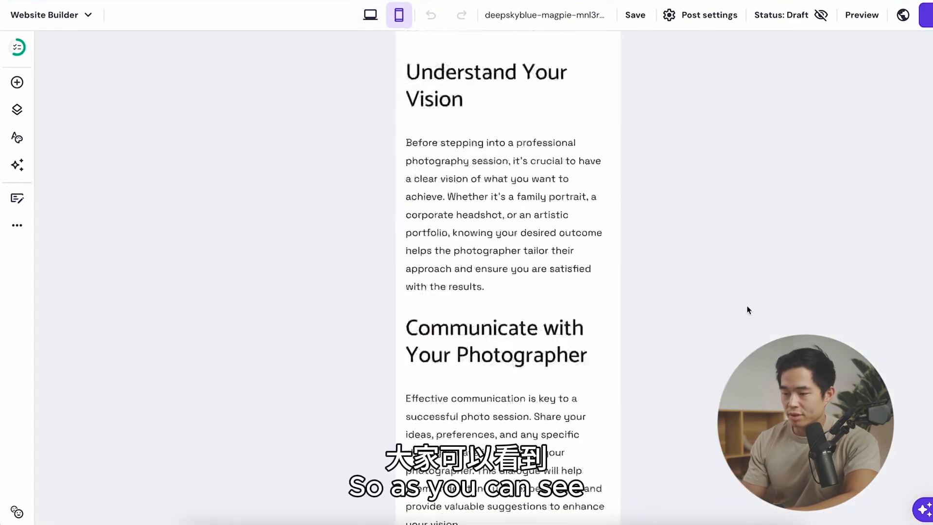
click(482, 270)
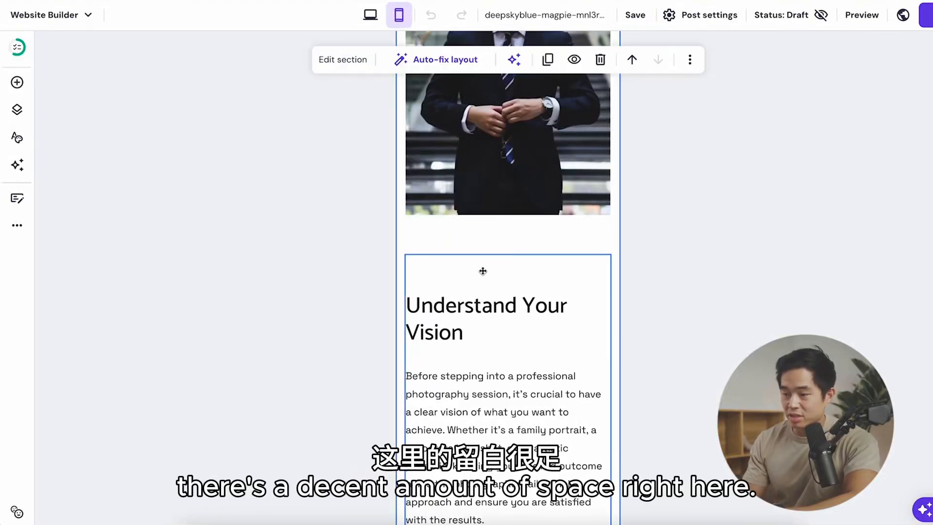
drag(486, 271, 508, 238)
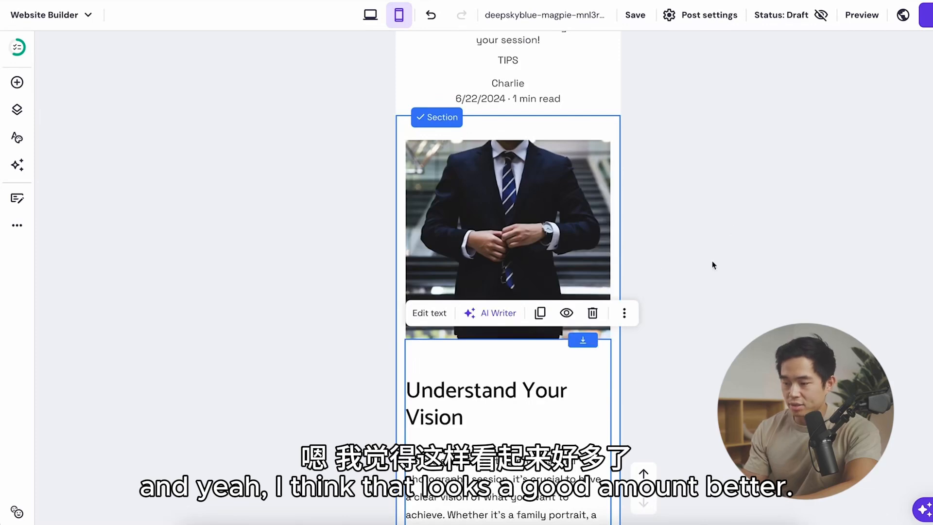
Step: Replace the draft's suit photo with the free stock image of a wedding couple walking along a bridge
click(508, 243)
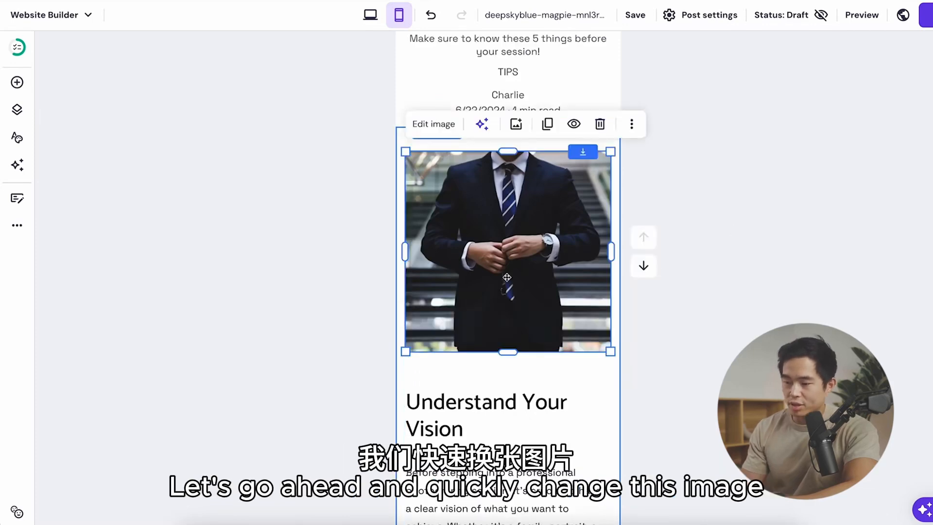
click(516, 124)
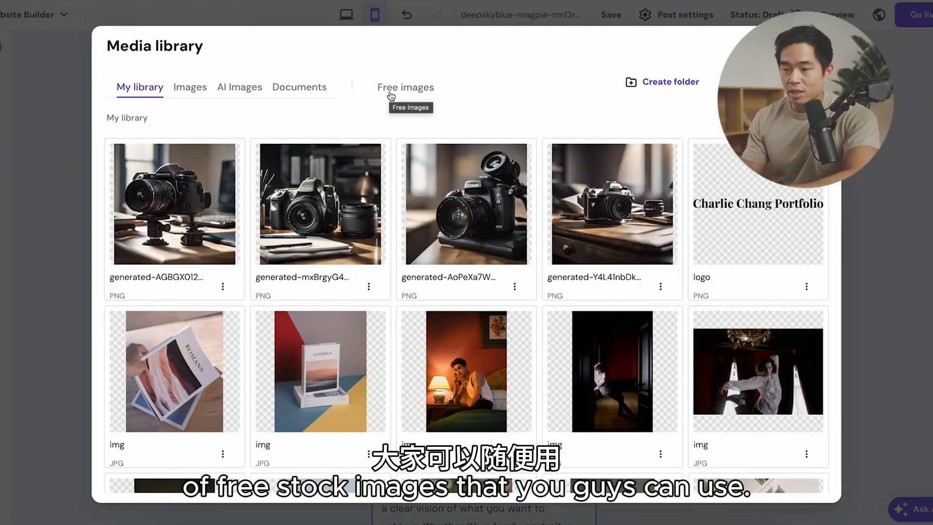
click(399, 93)
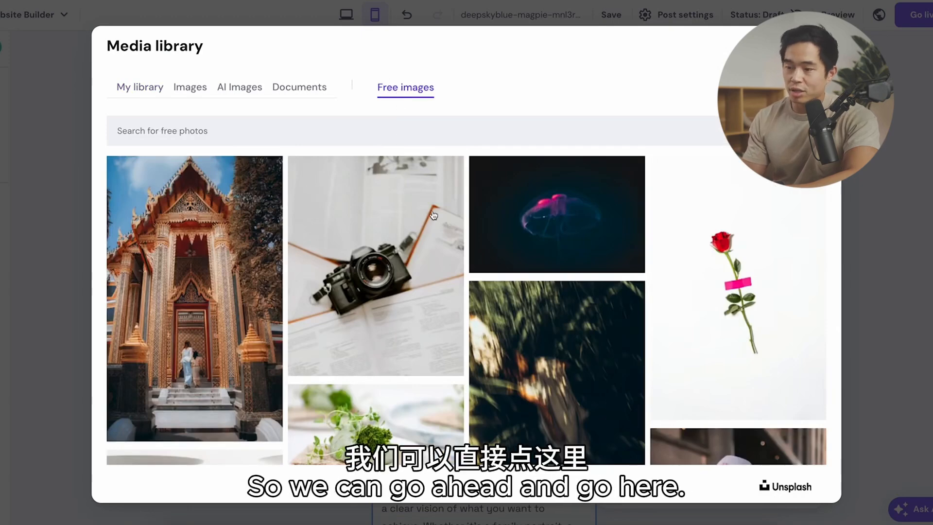
scroll(431, 209, down, 10)
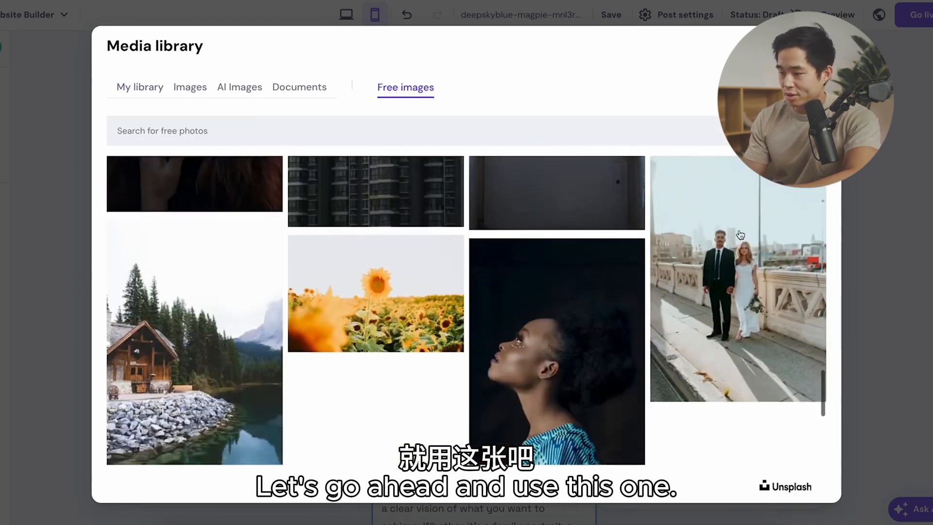
click(816, 391)
click(786, 480)
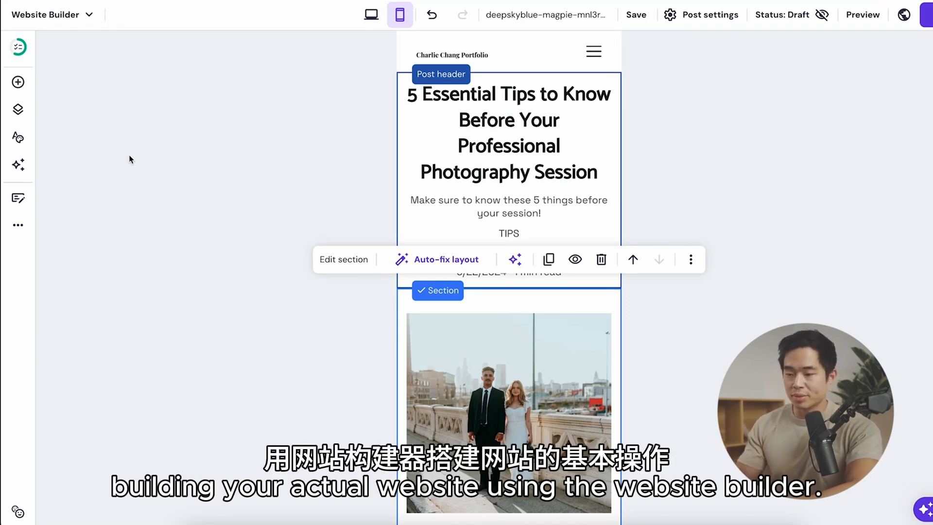
Step: Generate text with AI Writer from "a 50 word description about why i love photography - it's because it allows artistic expression" and copy it
click(19, 168)
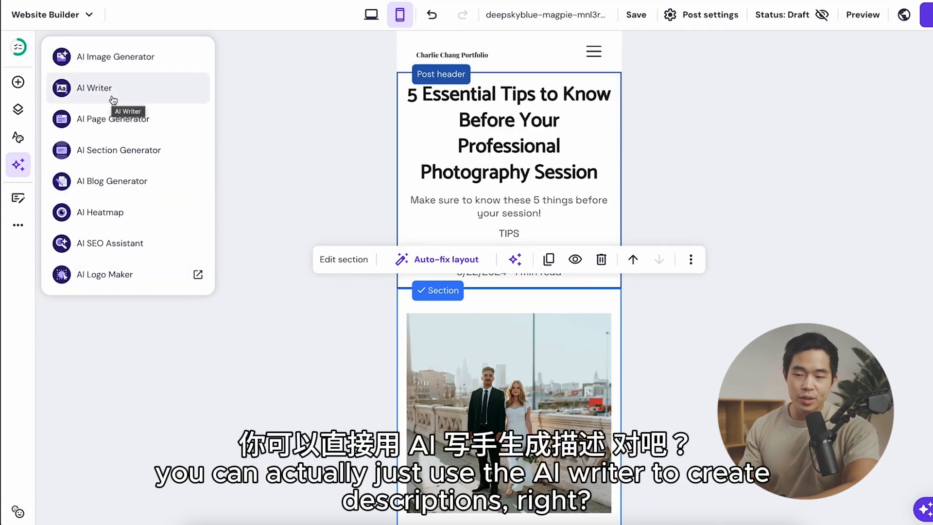
click(134, 90)
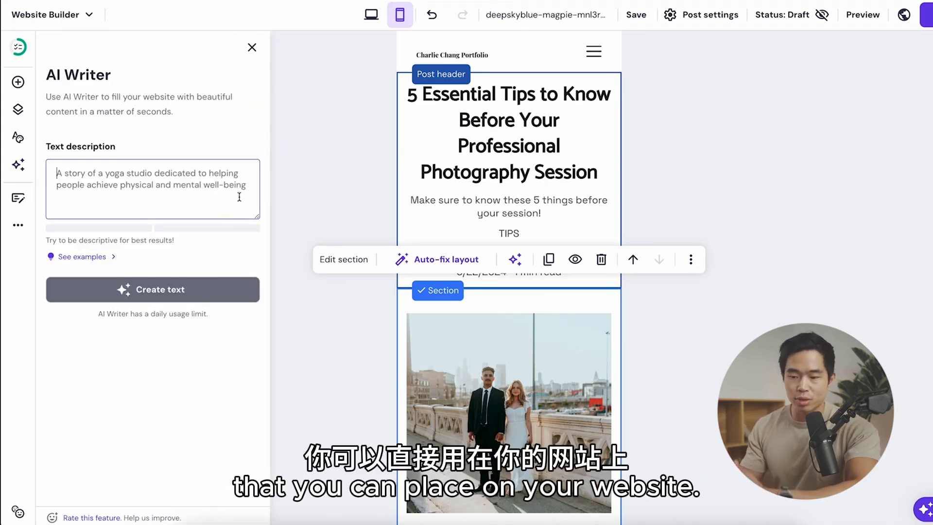
text(a 5)
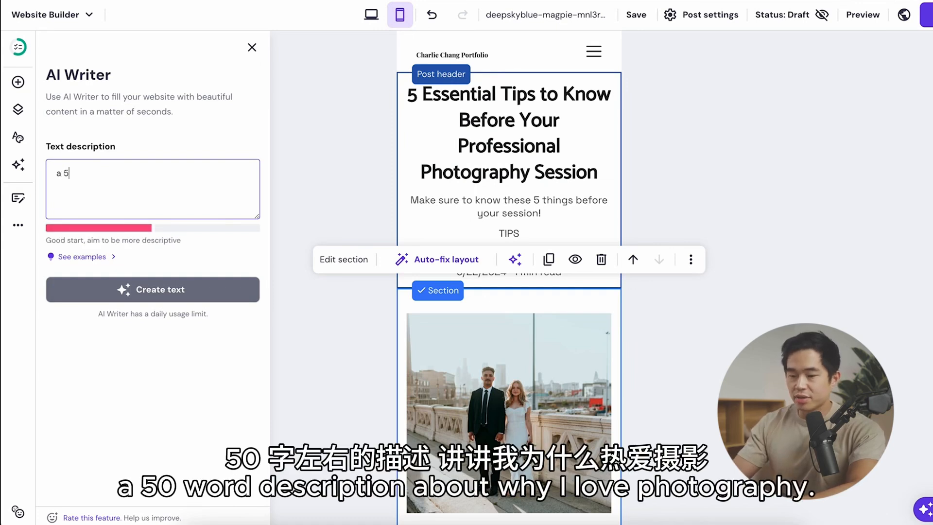
text(0 word description about why i lo)
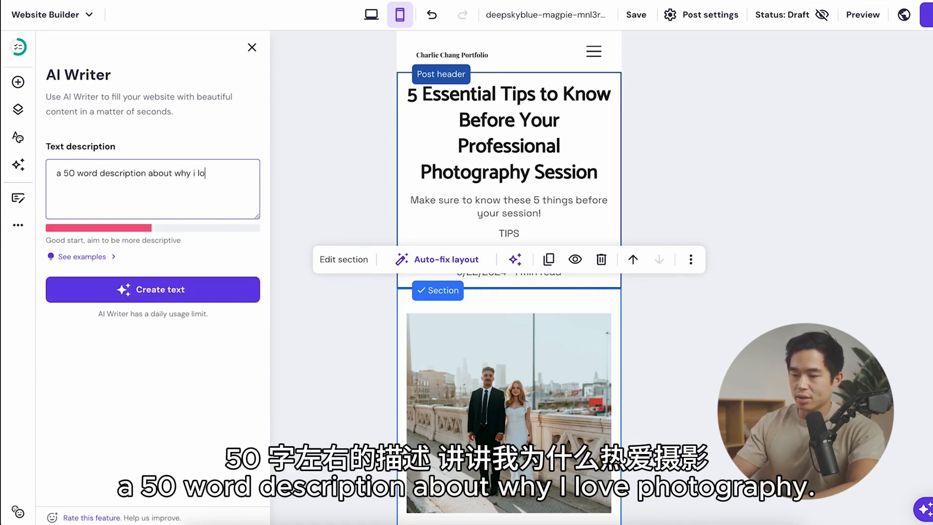
text(phy - it's beca)
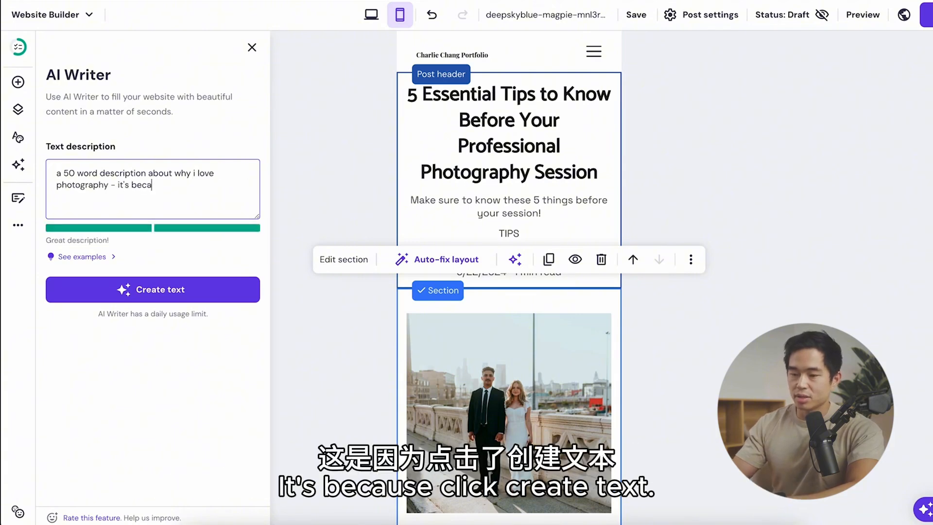
text(use)
text(it allows artistic expression)
click(151, 289)
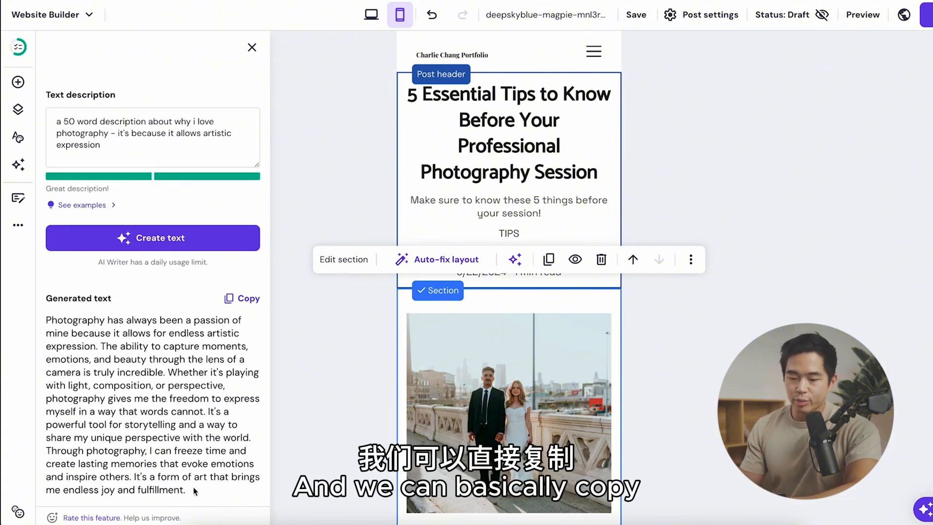
click(233, 301)
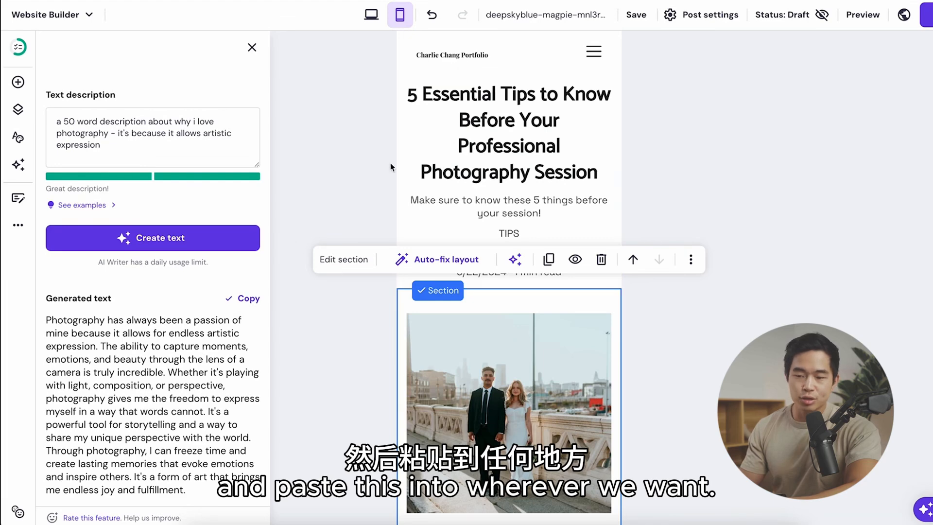
Step: On the About page, replace the paragraph under "About me" with the copied AI-generated photography text
click(18, 109)
click(146, 279)
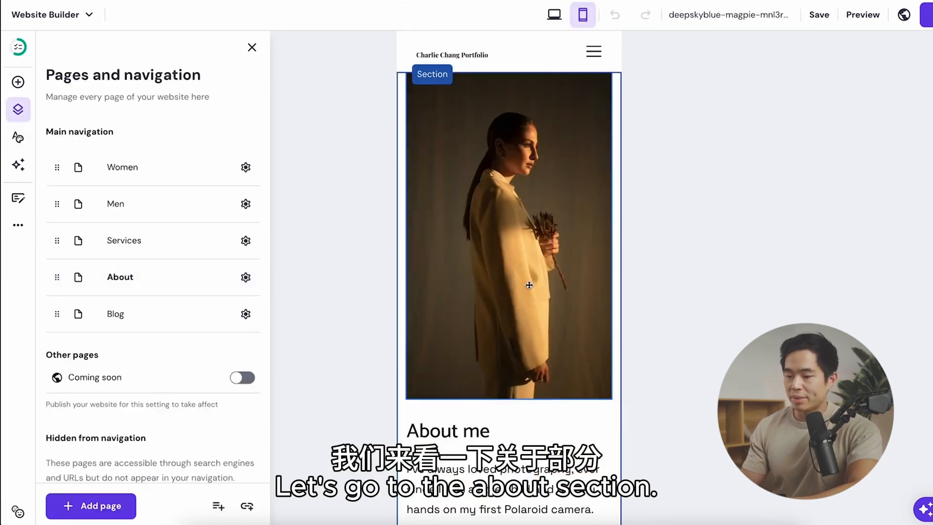
scroll(529, 286, down, 6)
triple_click(523, 249)
key(ctrl+v)
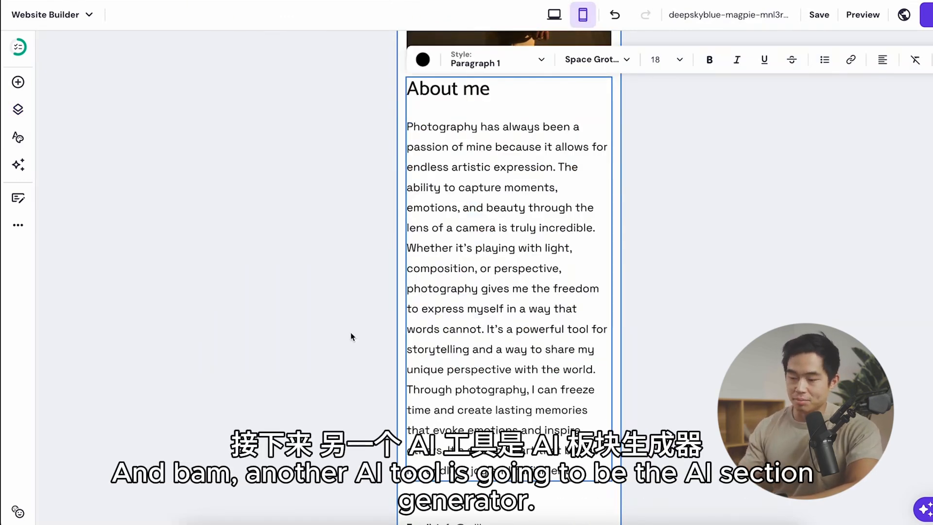
Step: Open the AI Section Generator, and examine the AI Heatmap of the desktop About page from its heading to the Submit button
click(17, 164)
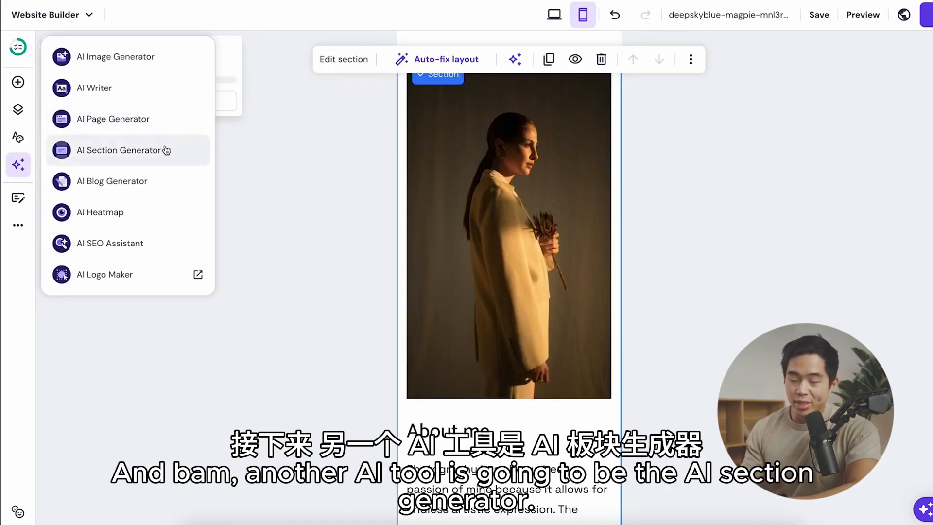
click(148, 150)
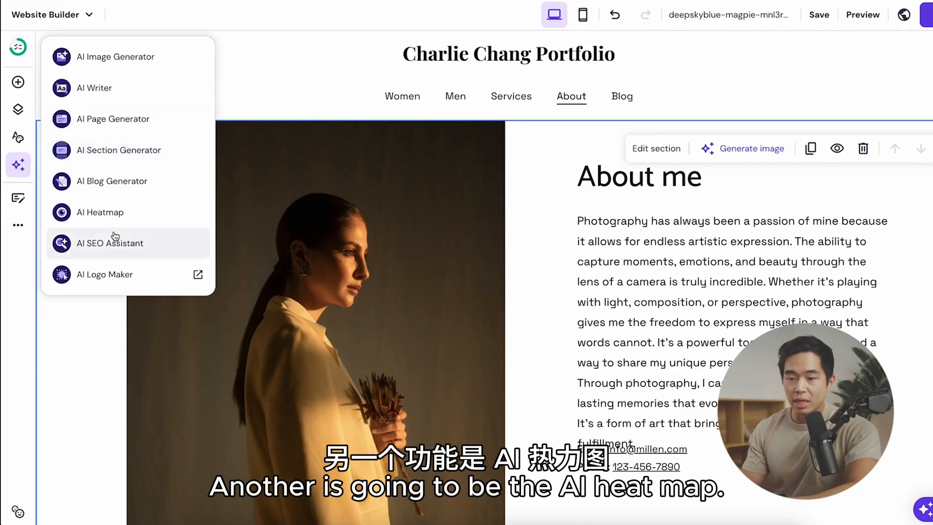
click(152, 219)
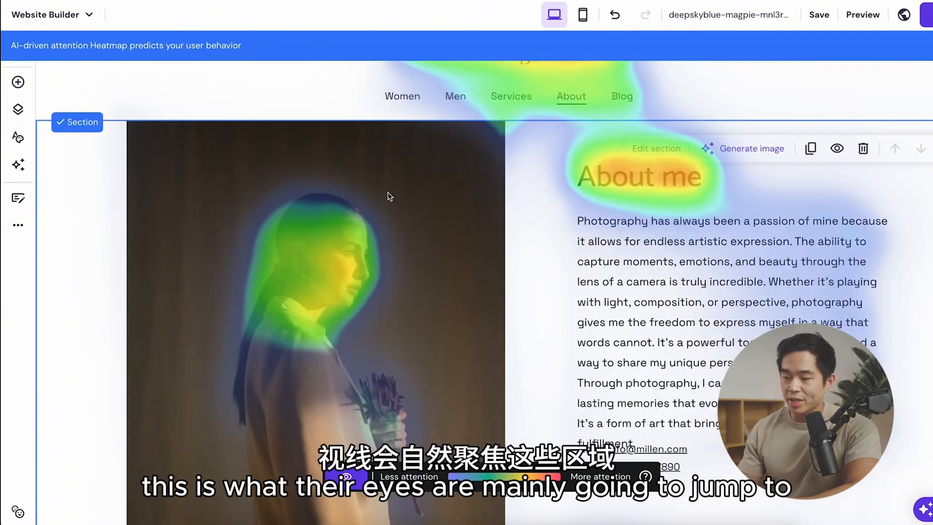
scroll(296, 264, down, 4)
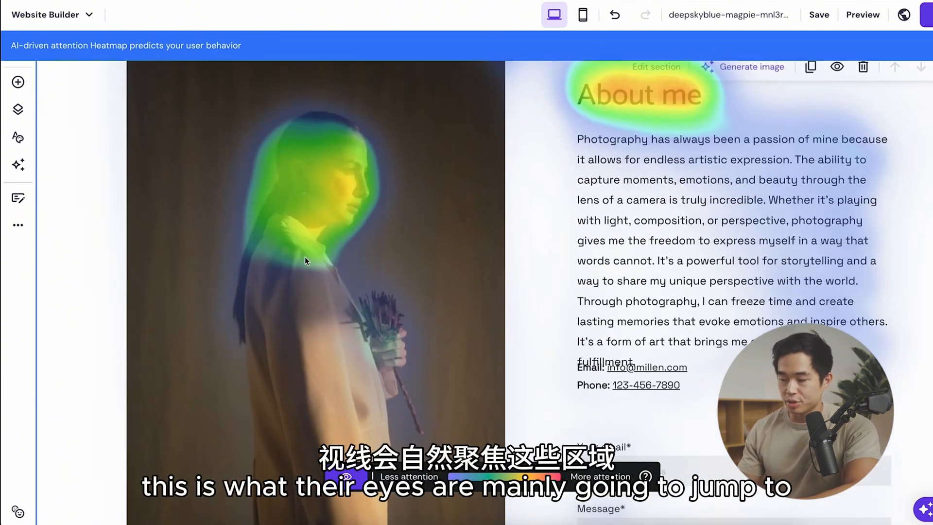
scroll(620, 409, up, 4)
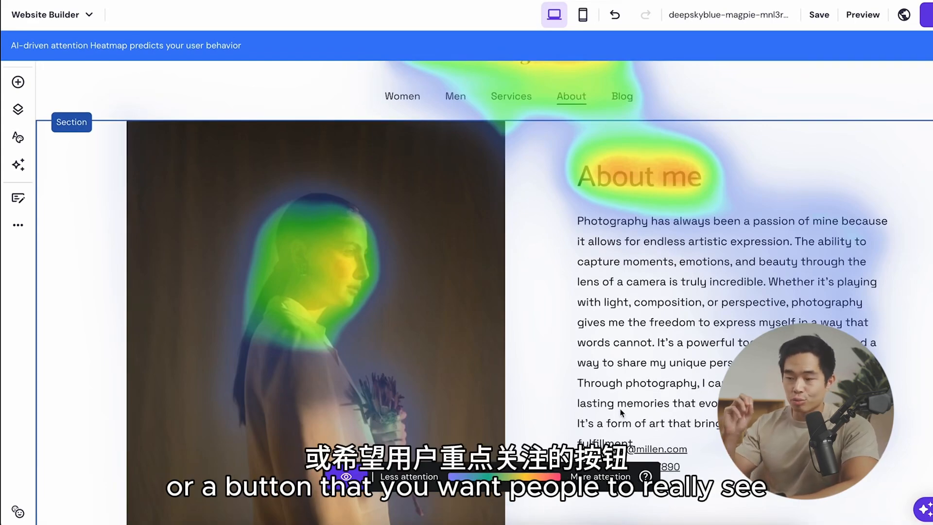
scroll(620, 409, down, 6)
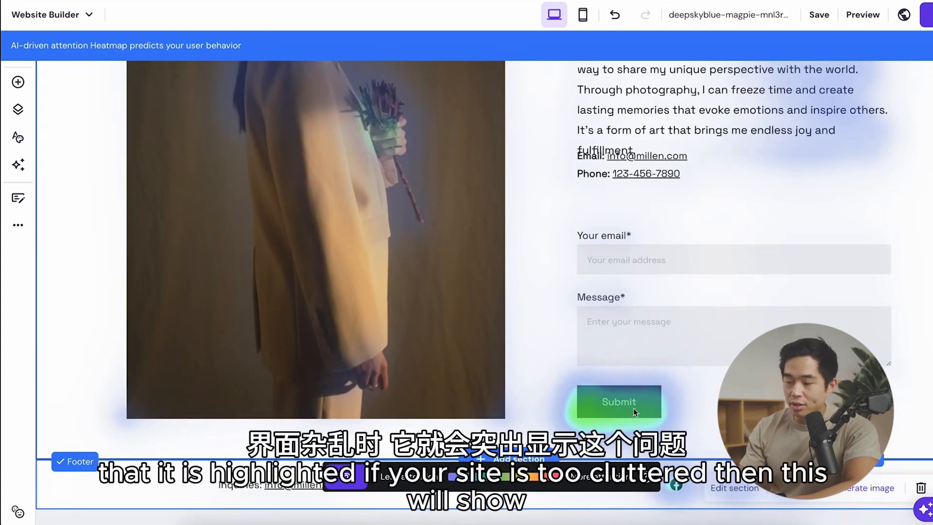
scroll(387, 315, up, 1)
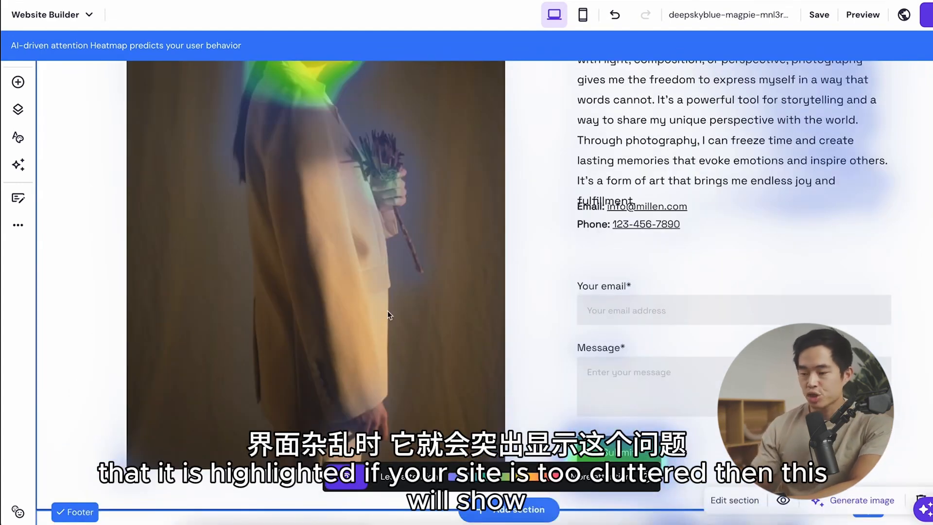
scroll(387, 313, up, 3)
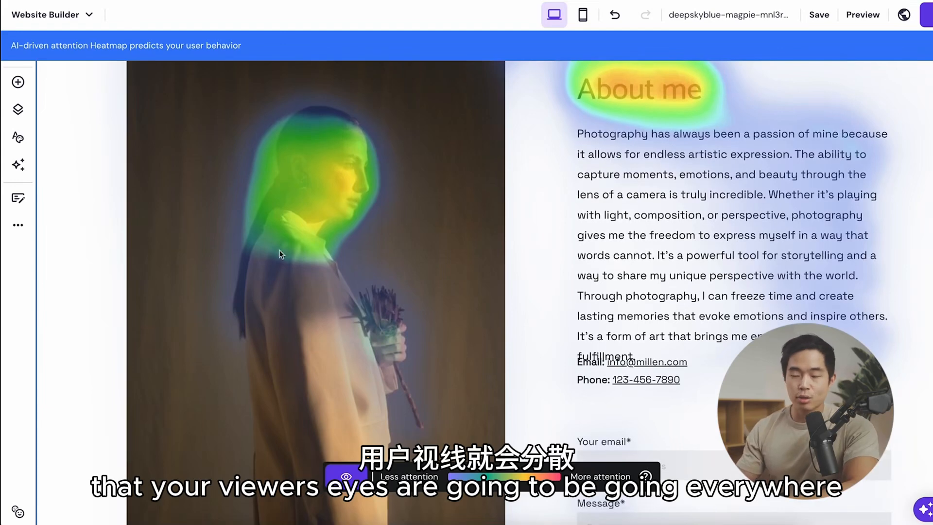
scroll(462, 284, down, 4)
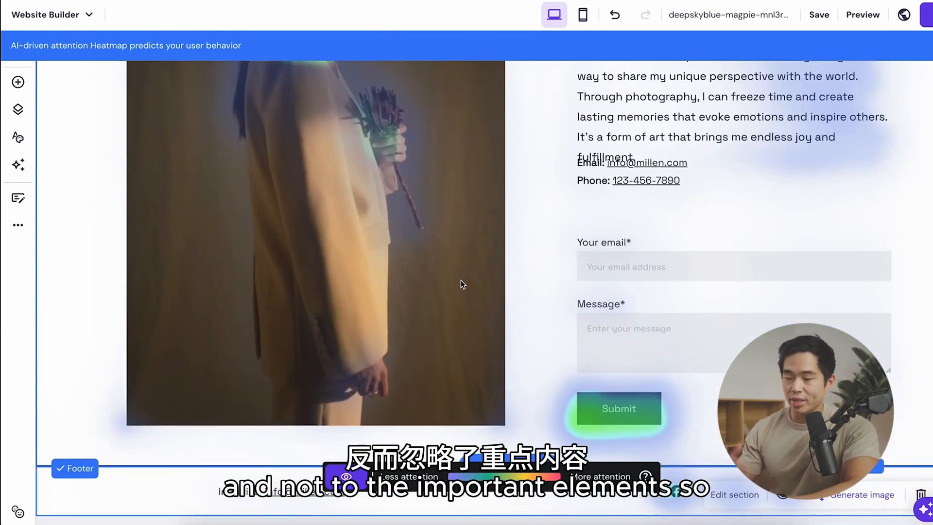
Step: Close the heatmap and move the email and phone block down so it clears the "About me" paragraph
scroll(461, 279, up, 4)
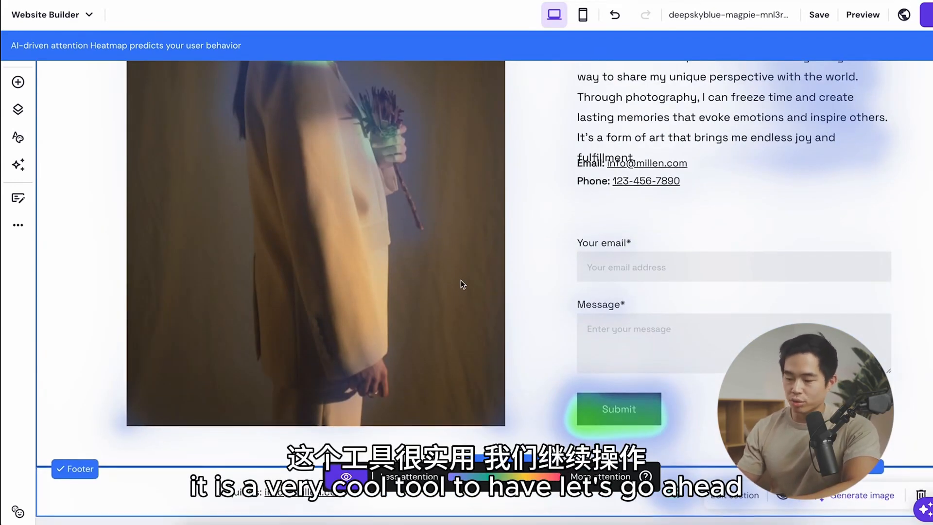
click(346, 476)
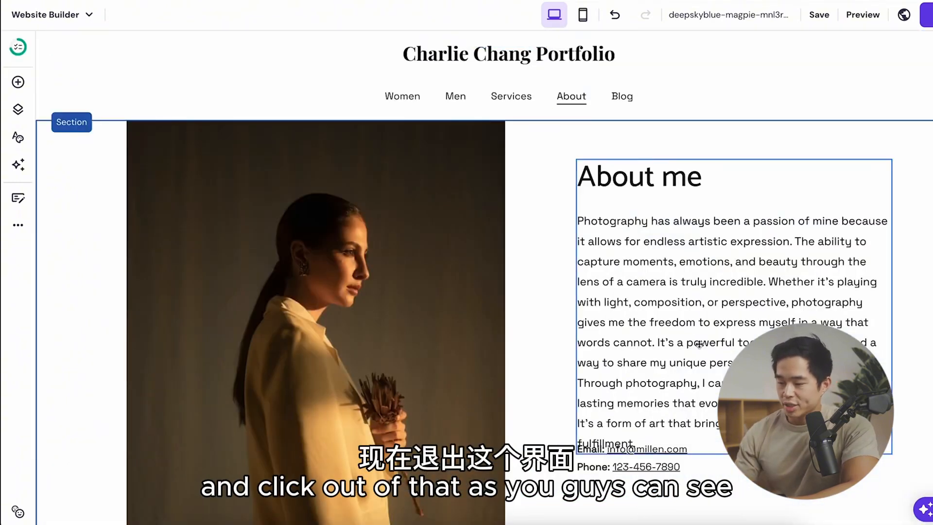
scroll(631, 364, down, 2)
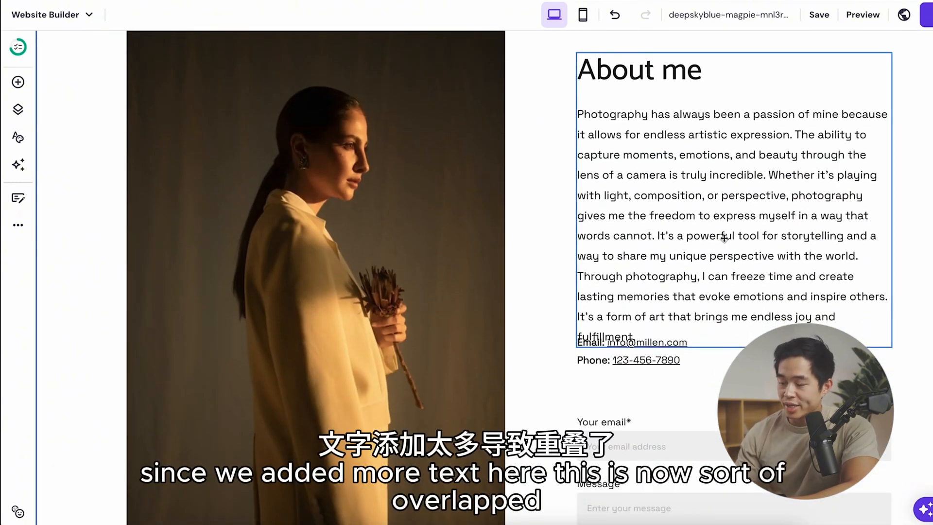
drag(596, 351, 596, 378)
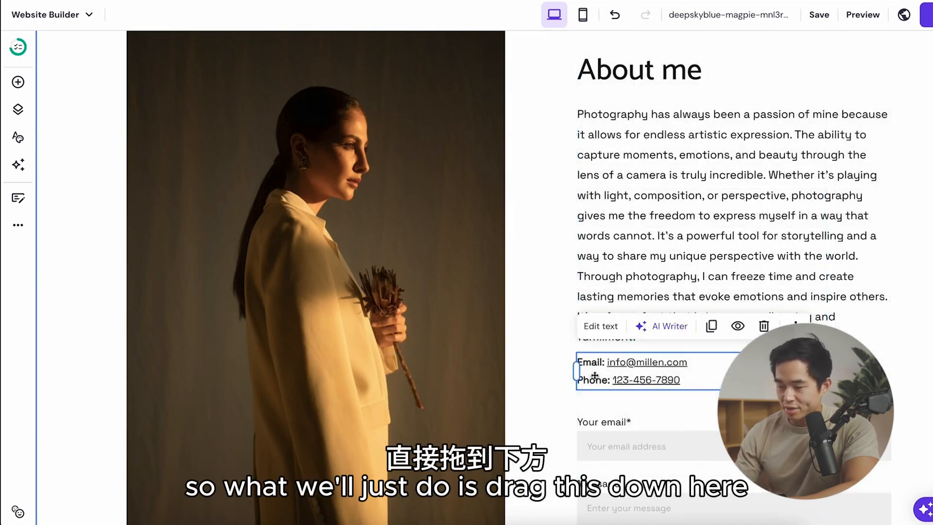
Step: In the mobile layout of the About page, move two elements slightly upward to adjust the spacing
click(583, 14)
scroll(549, 365, down, 8)
drag(477, 276, 478, 257)
drag(472, 349, 473, 330)
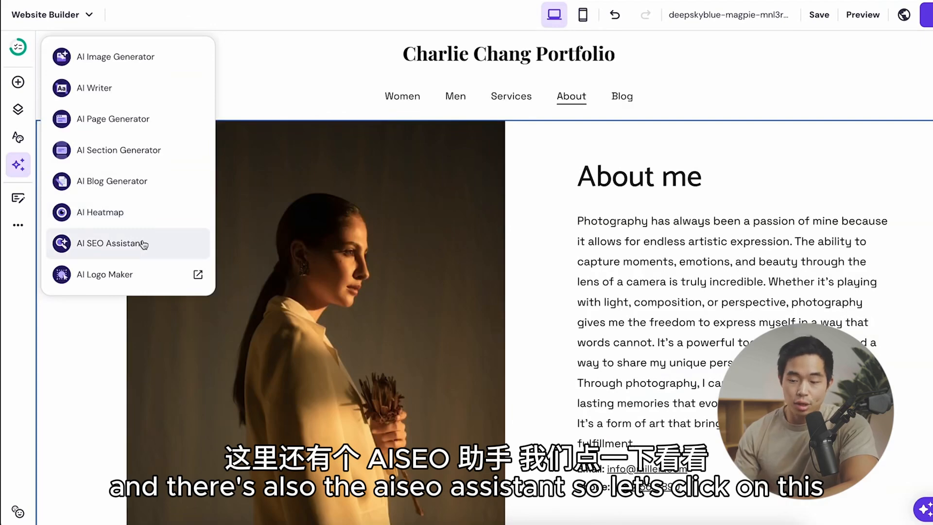
Step: Start generating new SEO info for the About page with the AI SEO Assistant and enter the portfolio's brand name
click(144, 244)
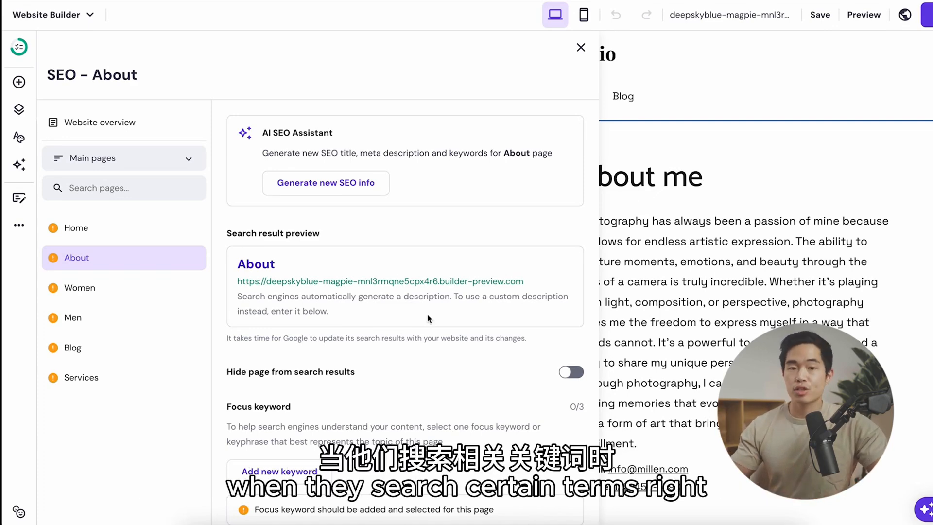
scroll(428, 318, down, 1)
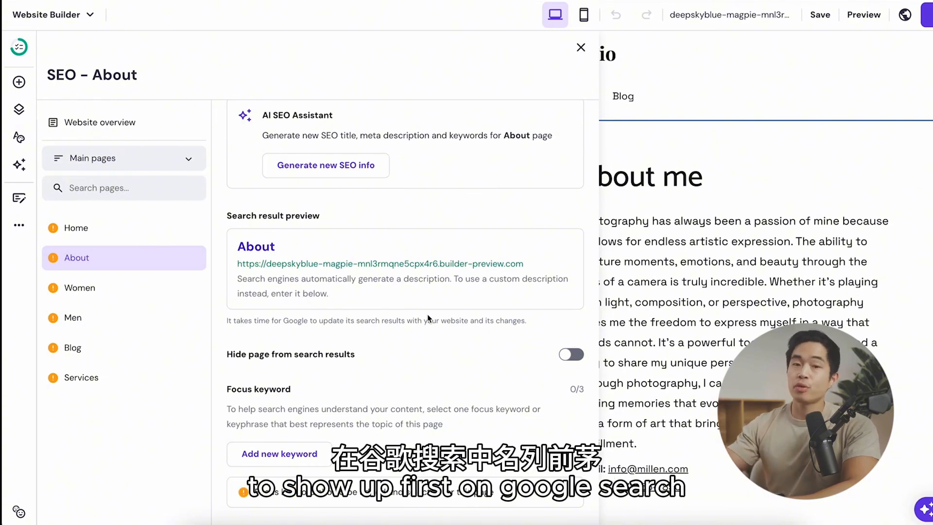
scroll(340, 141, up, 1)
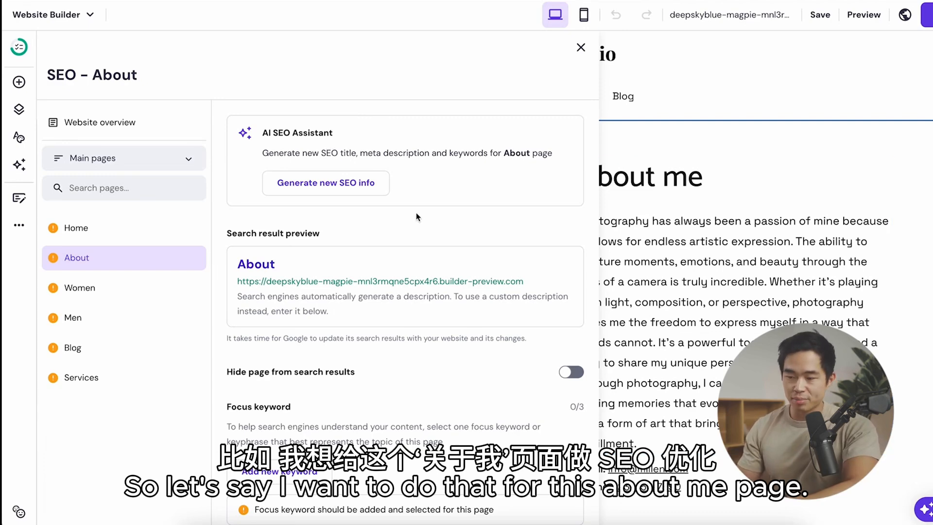
click(340, 189)
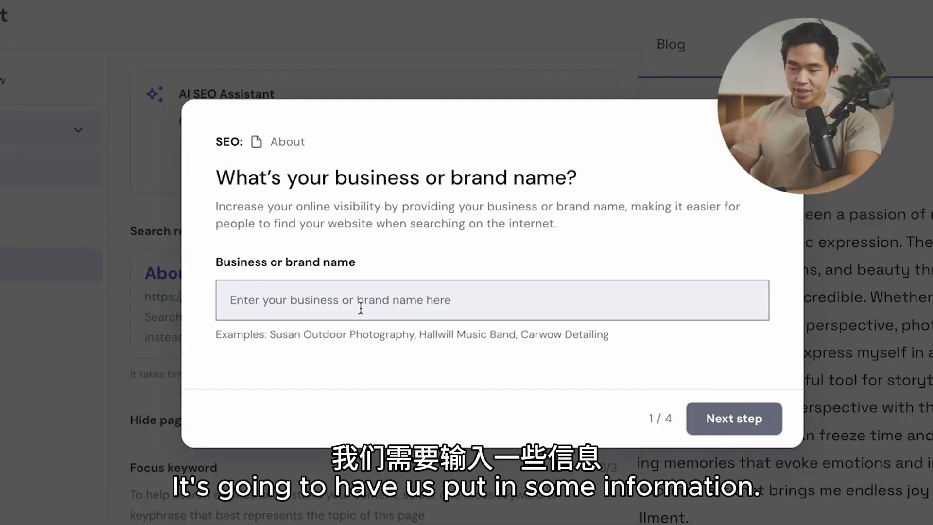
text(Charlie Chang Portfolio)
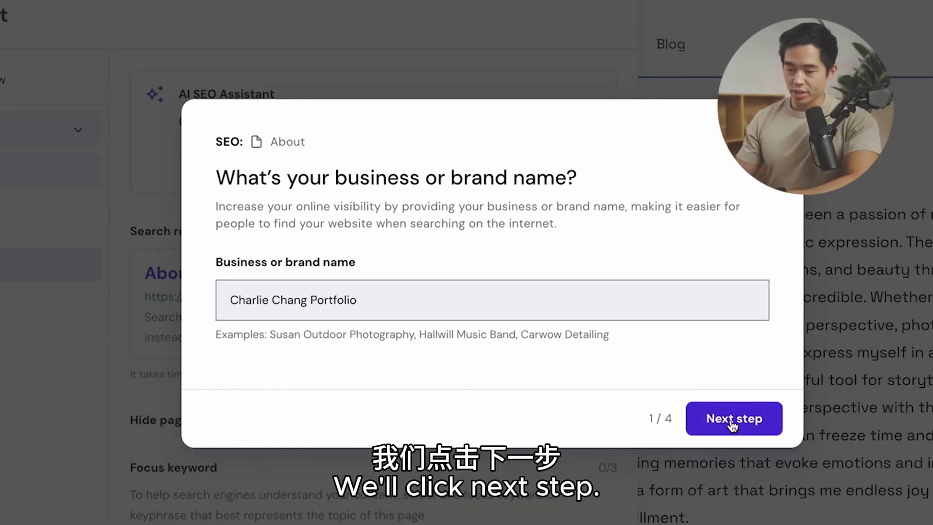
click(731, 421)
Step: Describe the page as a photography showcase by a photographer based in Los Angeles, CA, specializing in portraits, lifestyle, and graduation shoots
text(This is a showcase of Charlie Chang's photography. He is a photographer based in Los Angeles, CA. Specializing in portraits, lifestyle, and graduation shoots. It is a collection of my portfolio of work)
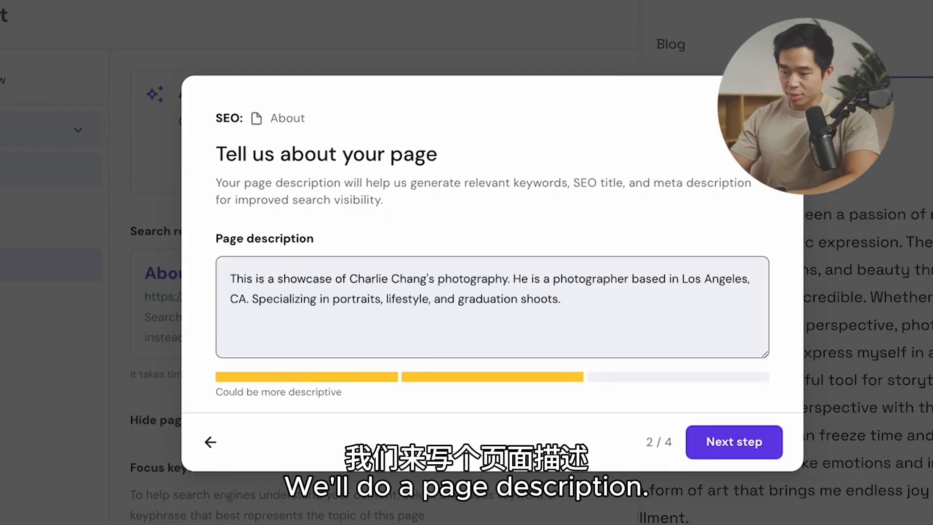
click(747, 446)
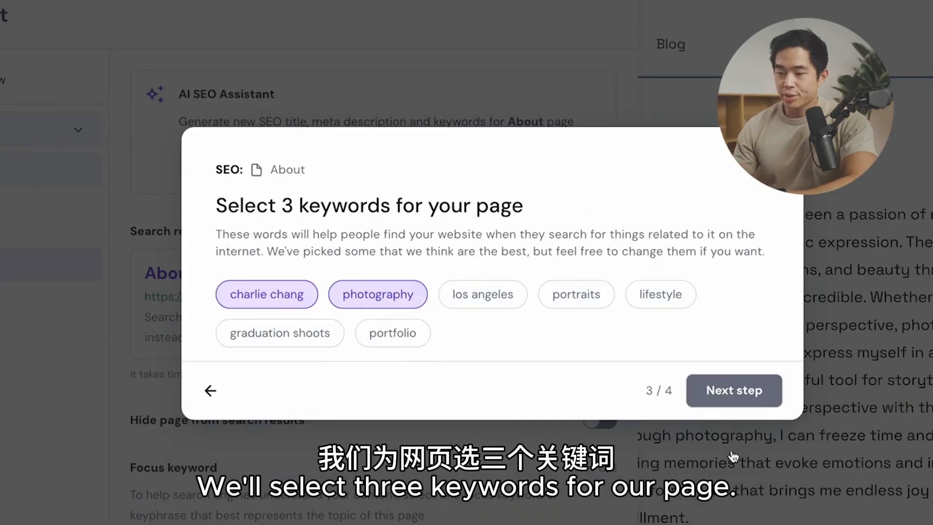
Step: Add "los angeles" as the third keyword and accept the generated SEO title and meta description for the About page
click(490, 295)
click(731, 391)
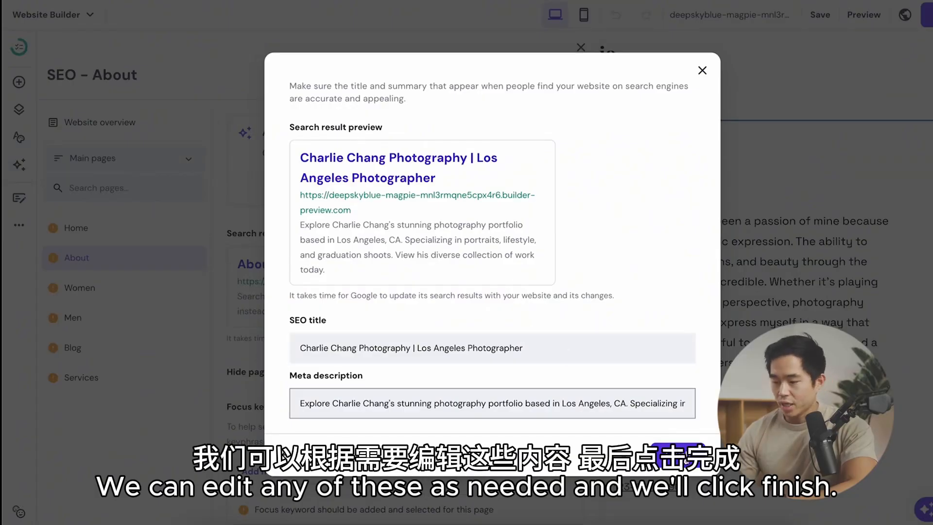
click(678, 454)
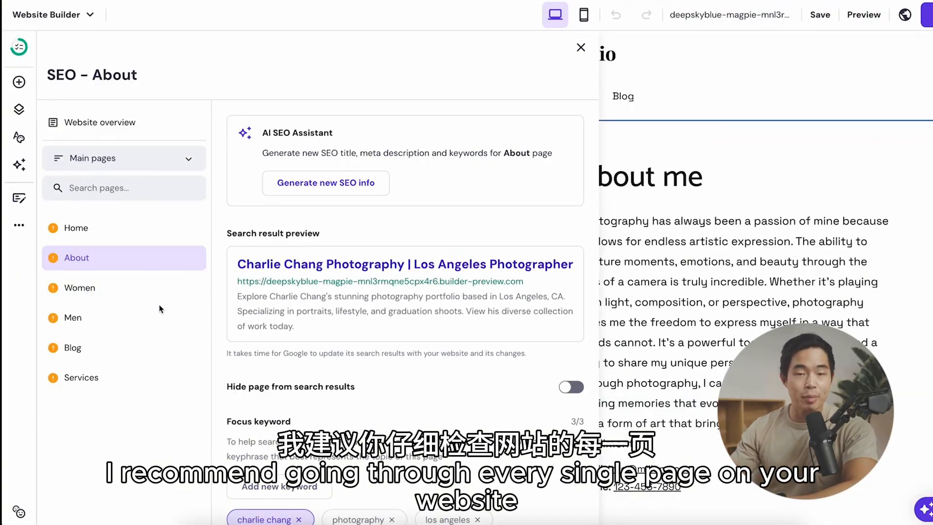
Step: Review the SEO settings of the Home page, including search visibility and focus keywords, and those of the About, Women, Men, Blog and Services pages
click(141, 235)
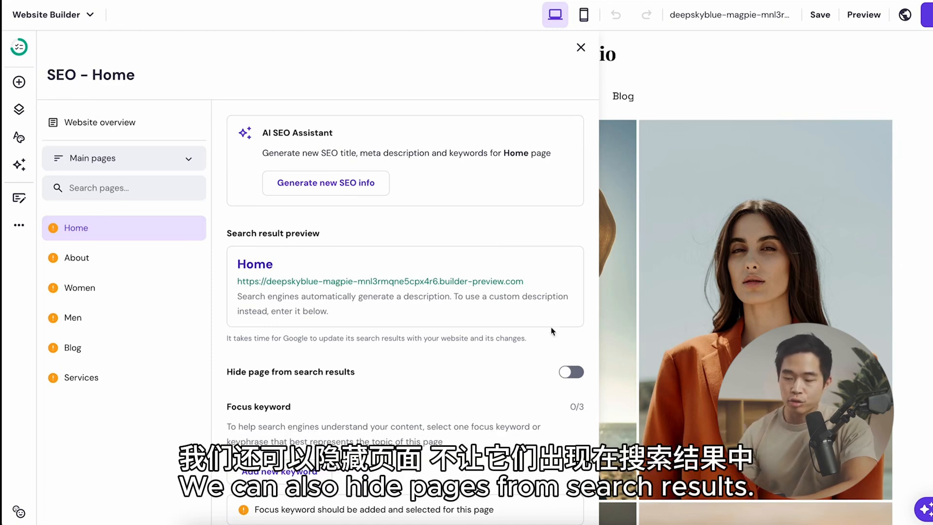
scroll(573, 377, down, 3)
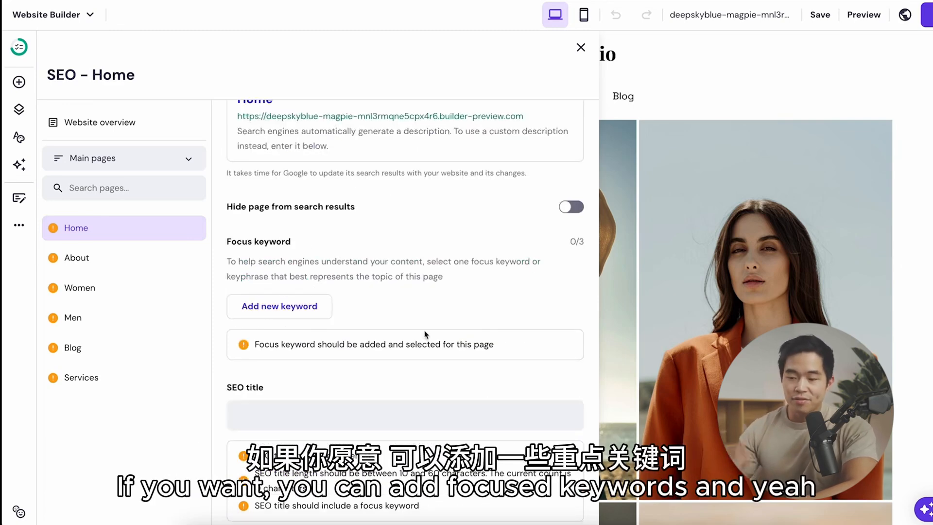
scroll(379, 334, up, 1)
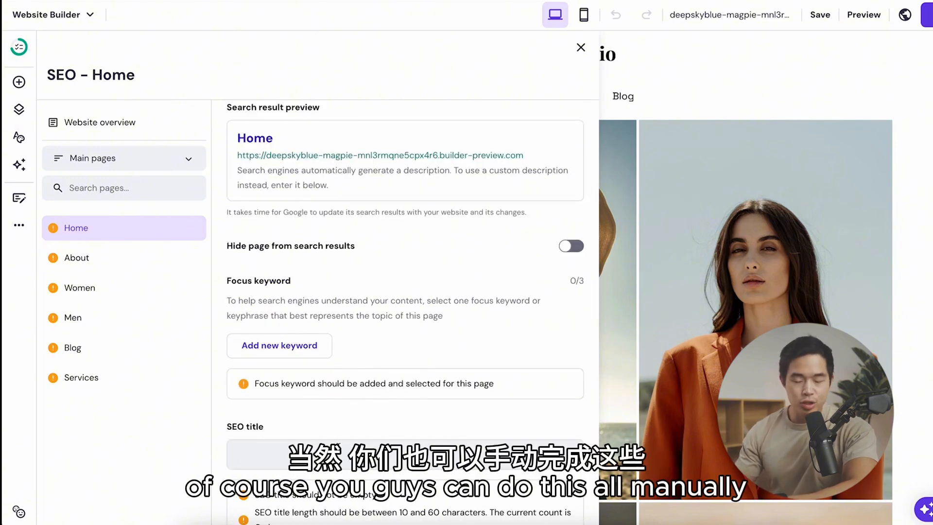
scroll(262, 201, up, 3)
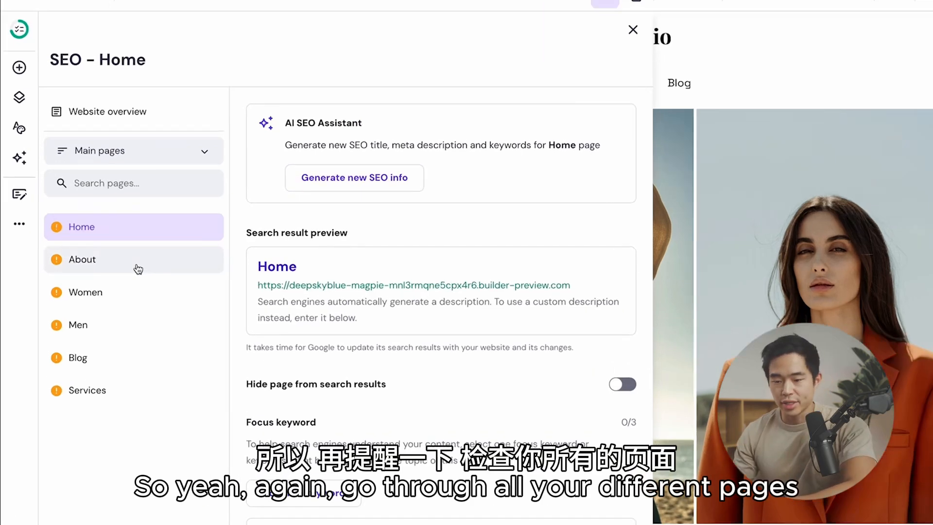
click(123, 263)
click(106, 294)
click(107, 321)
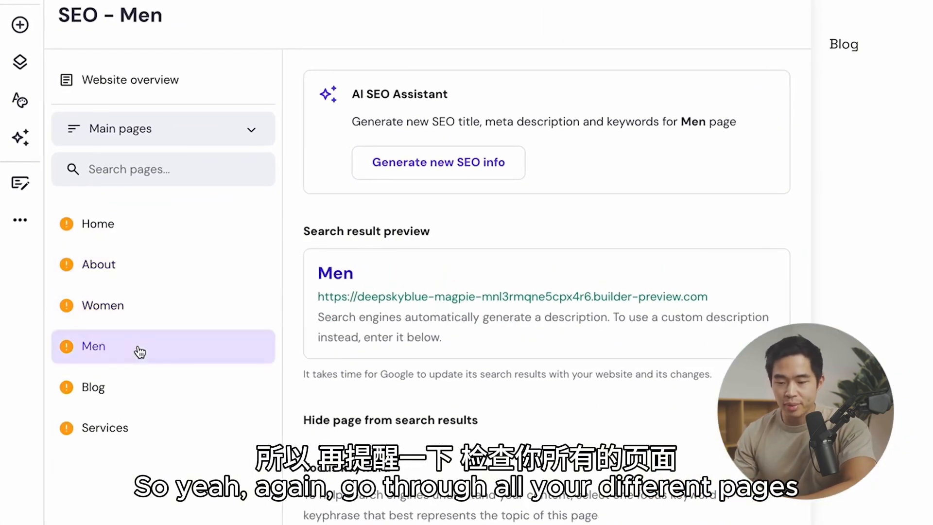
click(146, 387)
click(213, 433)
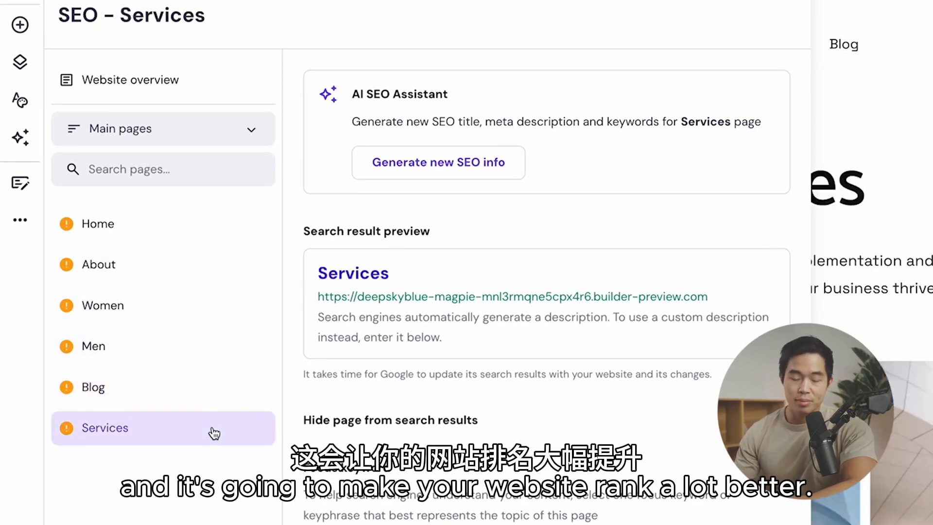
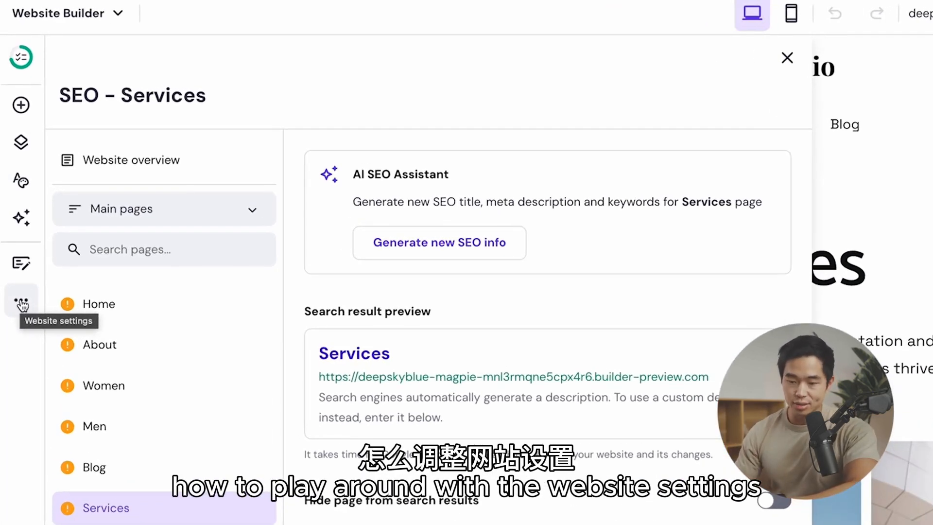
Step: Add an online store to the website and look over its sample products on the new Store page
click(21, 300)
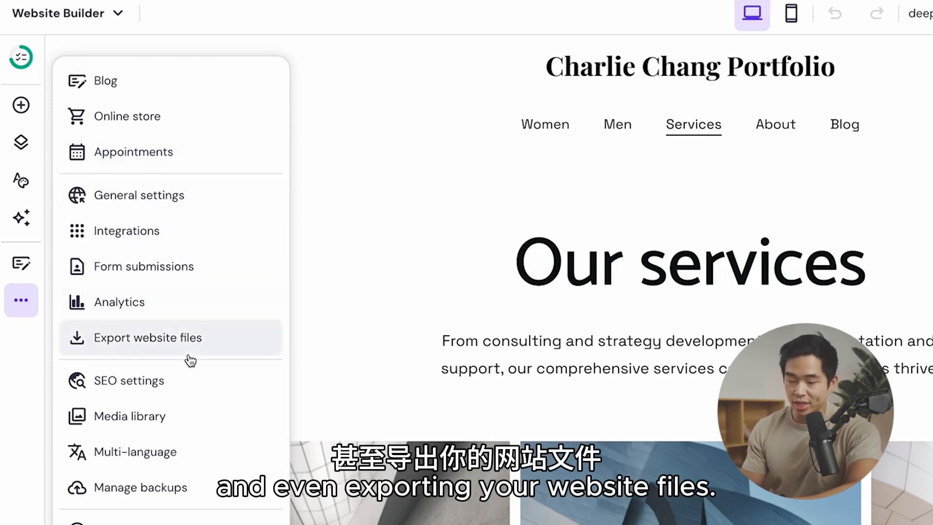
click(180, 119)
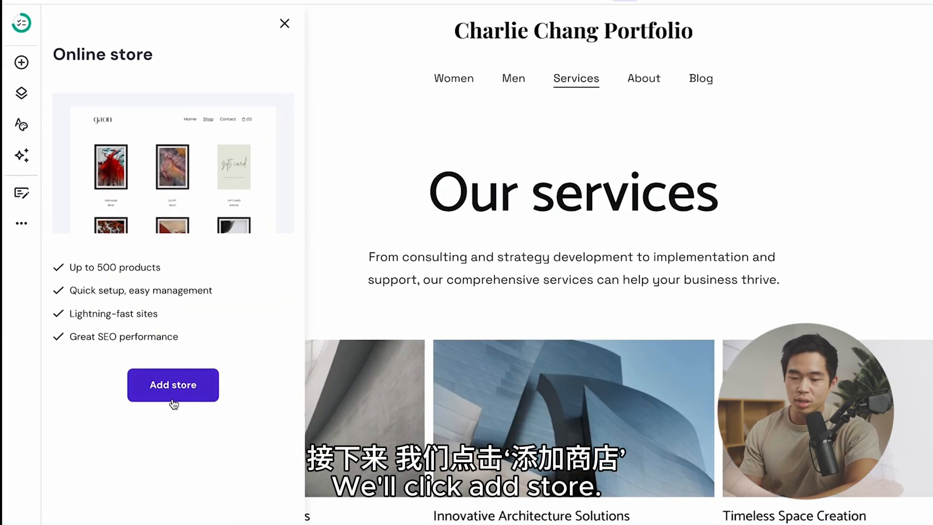
click(154, 374)
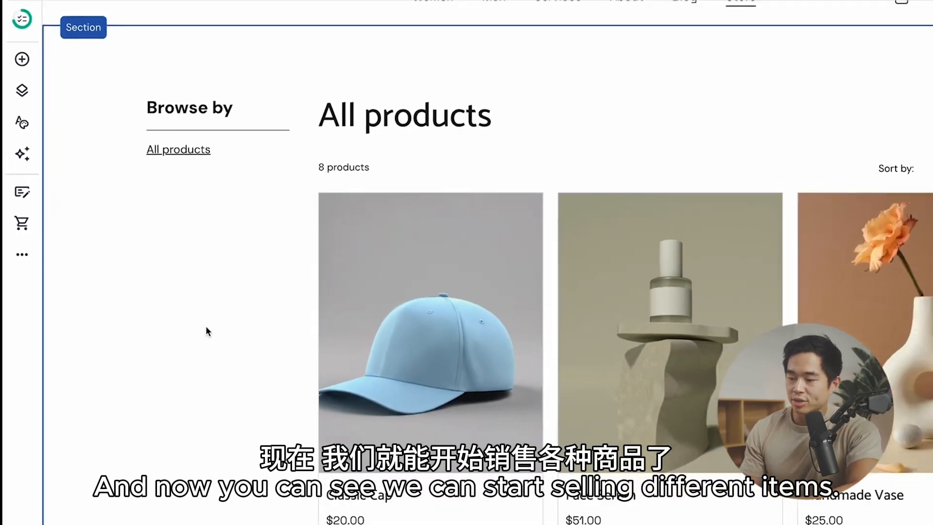
scroll(205, 325, down, 5)
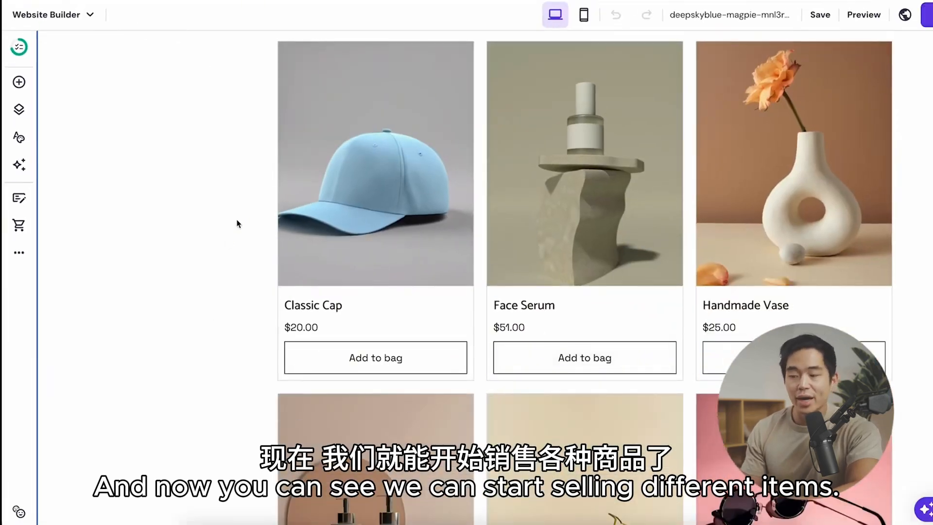
scroll(238, 224, up, 5)
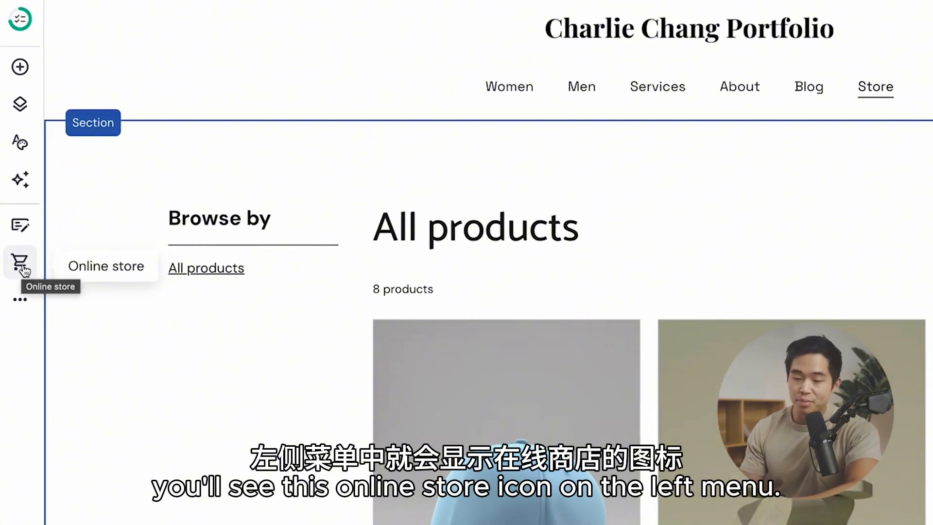
Step: Go to product management and set up the store with the portfolio's brand name, country United States and currency USD ($)
click(22, 267)
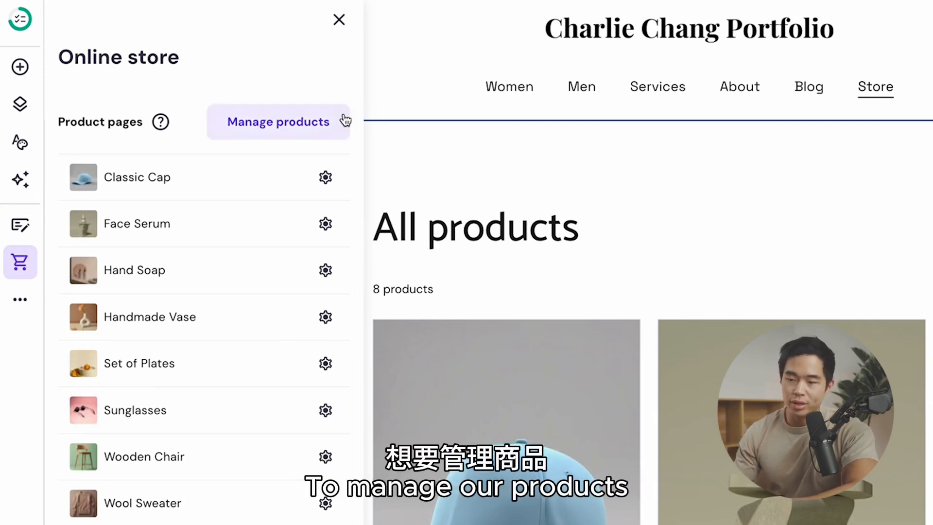
click(304, 124)
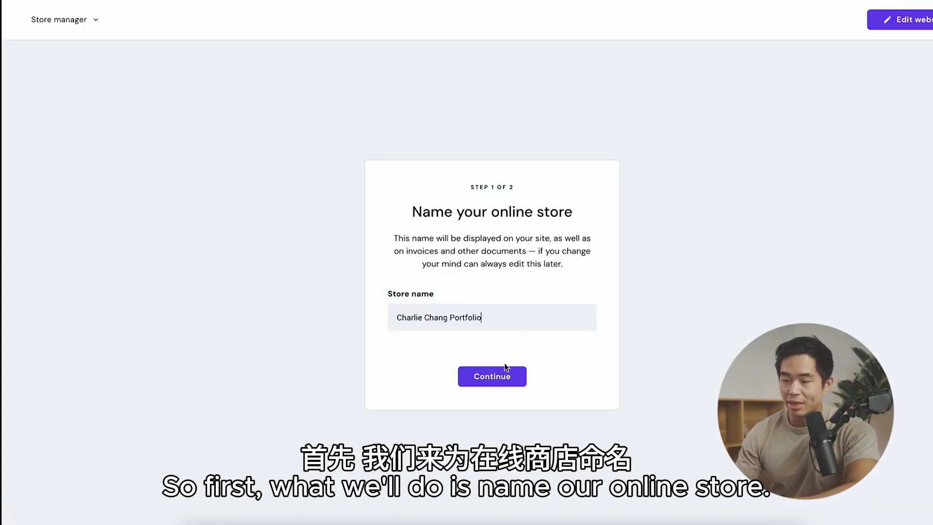
text(Site)
click(493, 379)
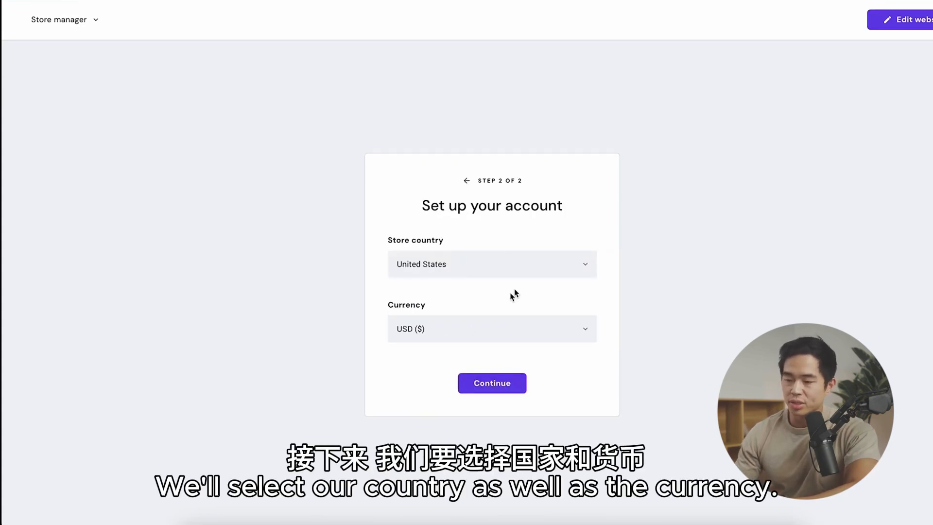
click(493, 385)
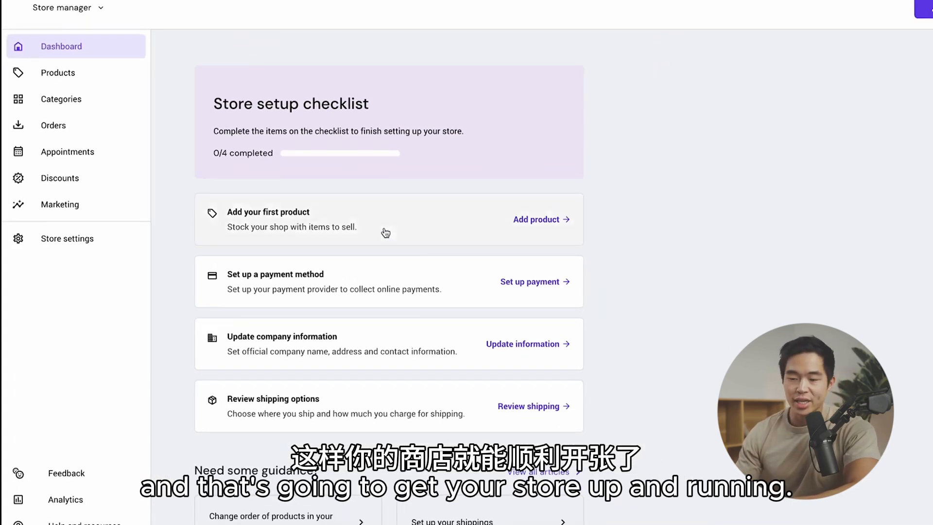
Step: Edit the Handmade Vase product to track its quantity, set the stock to 5 and save the product
click(63, 83)
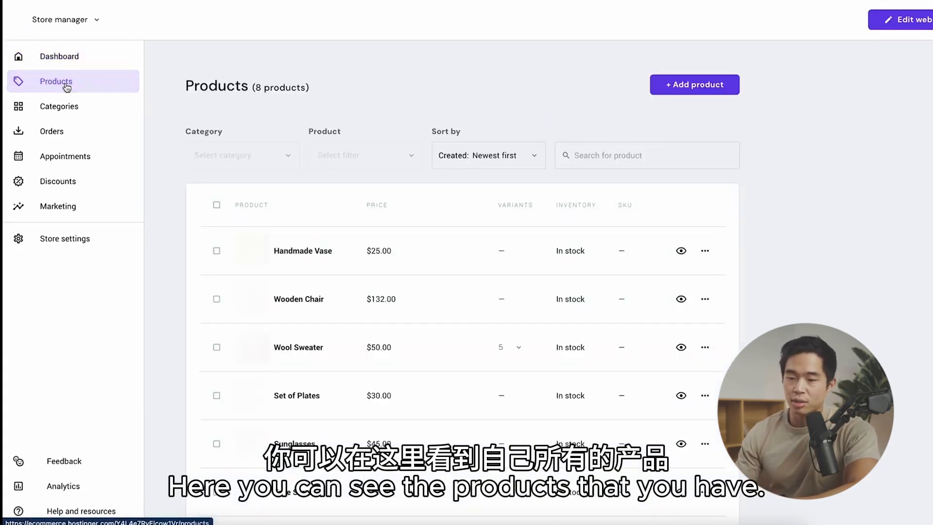
click(316, 250)
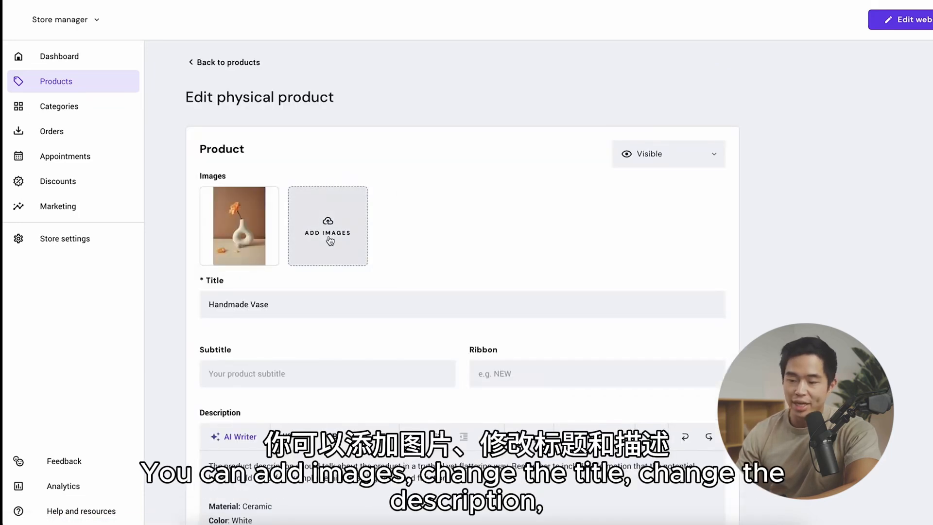
scroll(328, 239, down, 2)
scroll(472, 389, down, 2)
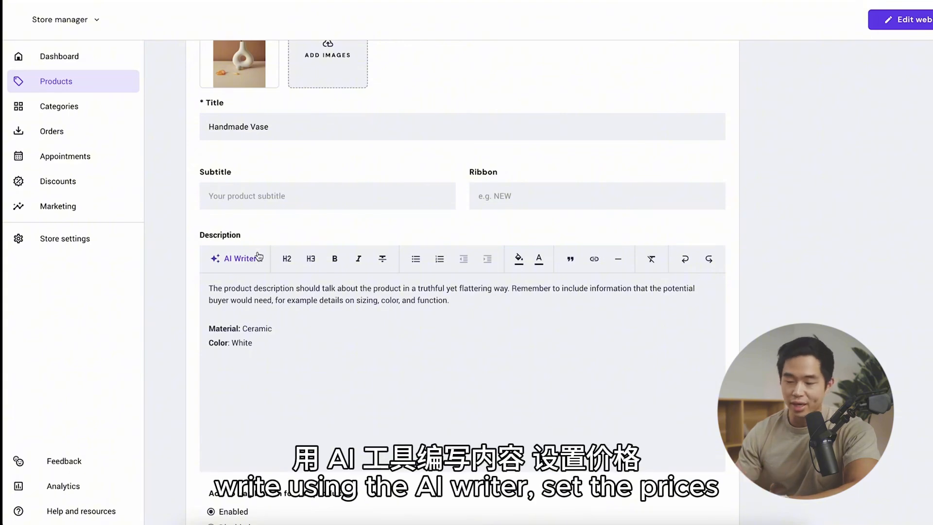
scroll(260, 257, down, 9)
click(229, 223)
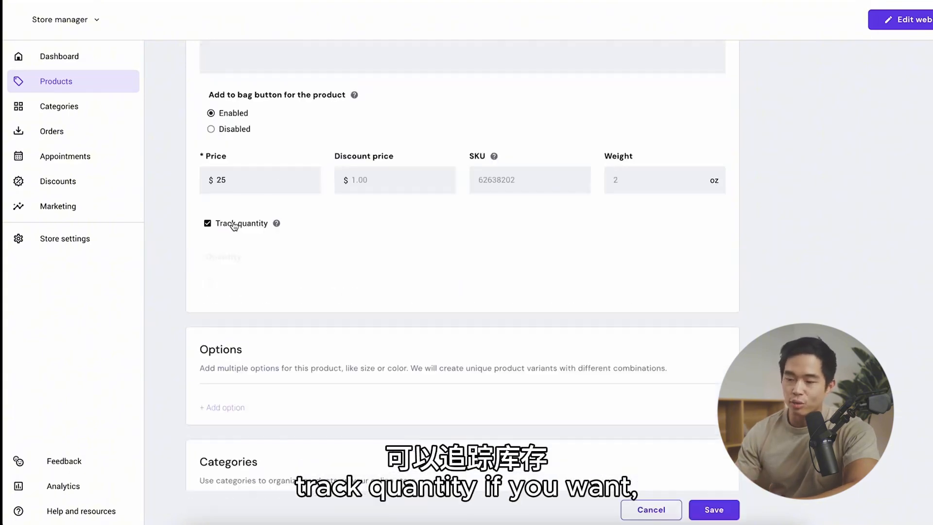
text(5)
scroll(217, 349, down, 2)
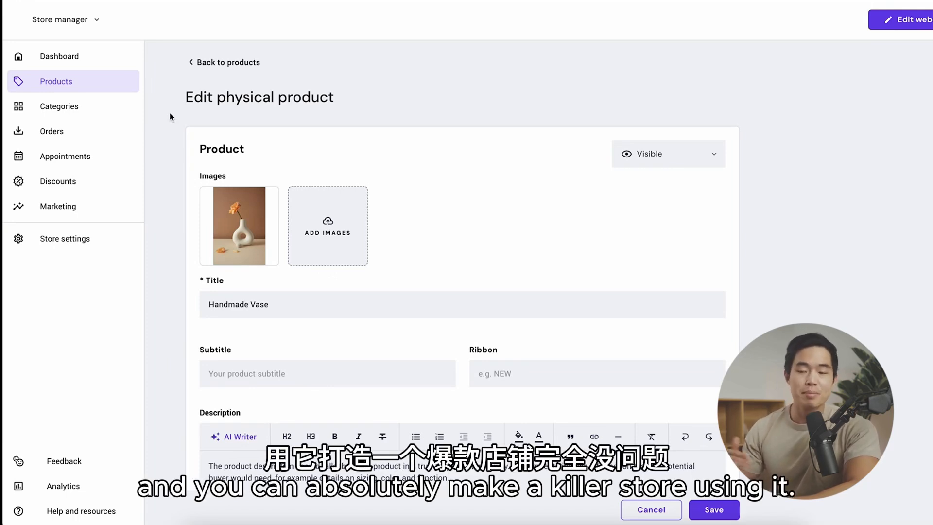
click(711, 510)
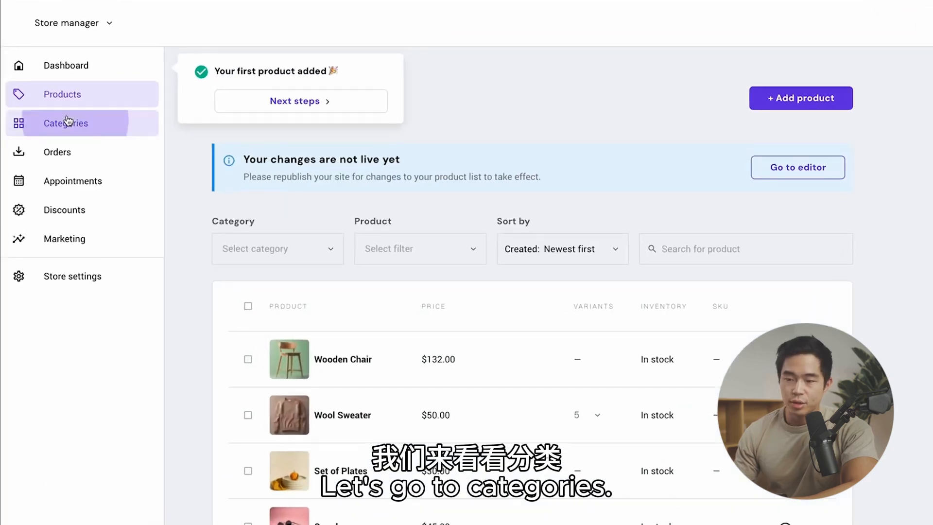
Step: Start a new product category in the store and name it "Best Sellers"
click(59, 106)
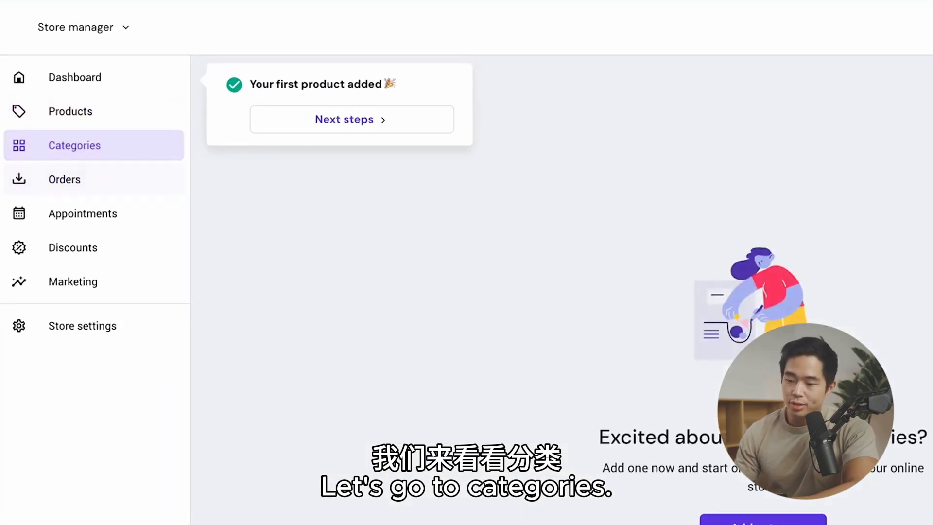
click(762, 519)
text(Best )
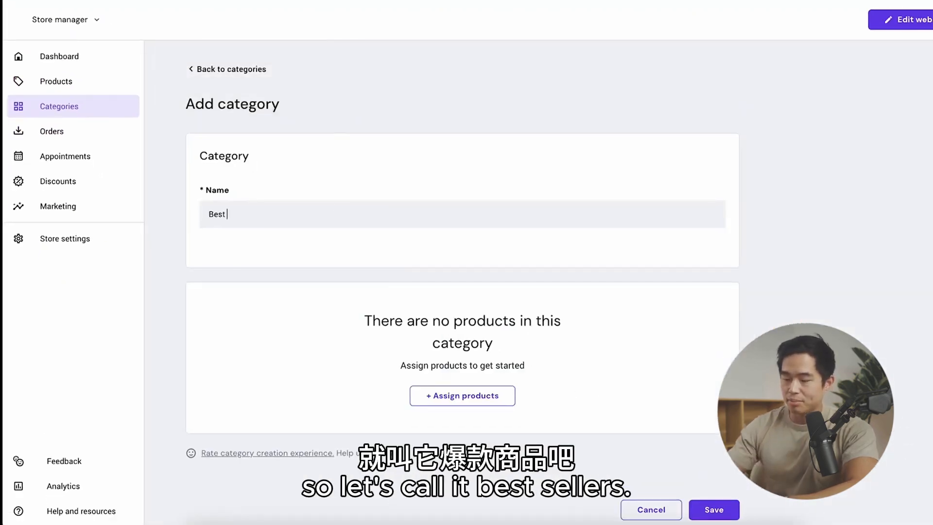
text(Sellers)
Step: Assign the Wooden Chair, Sunglasses, Face Serum and Classic Cap products to the Best Sellers category
click(462, 395)
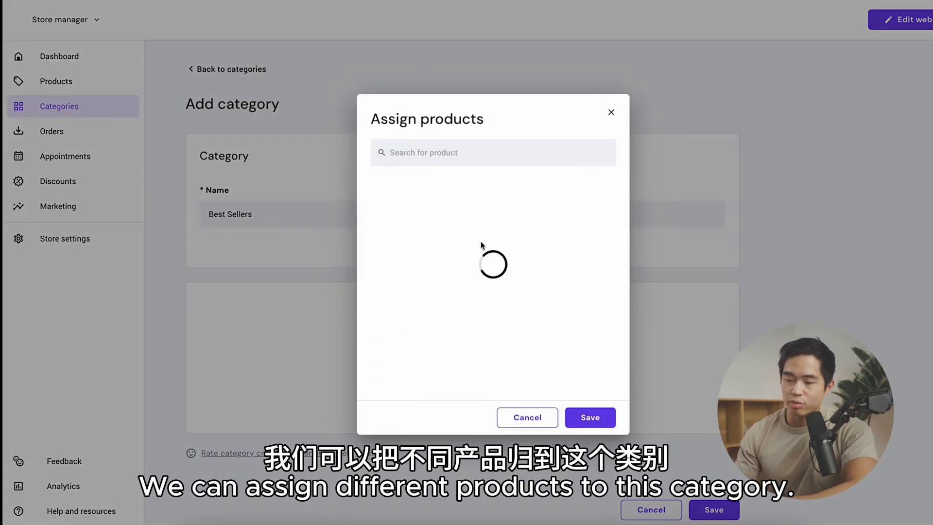
click(608, 193)
click(607, 290)
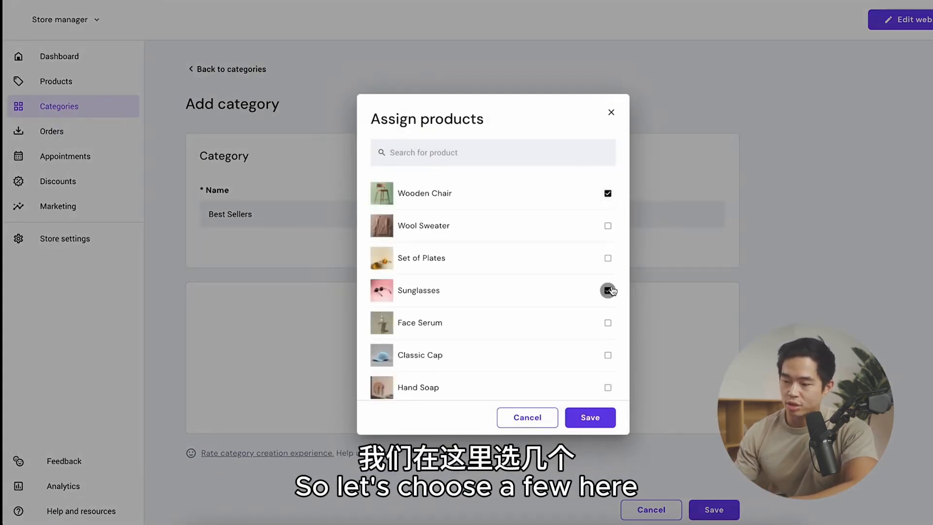
click(608, 323)
click(607, 355)
click(590, 417)
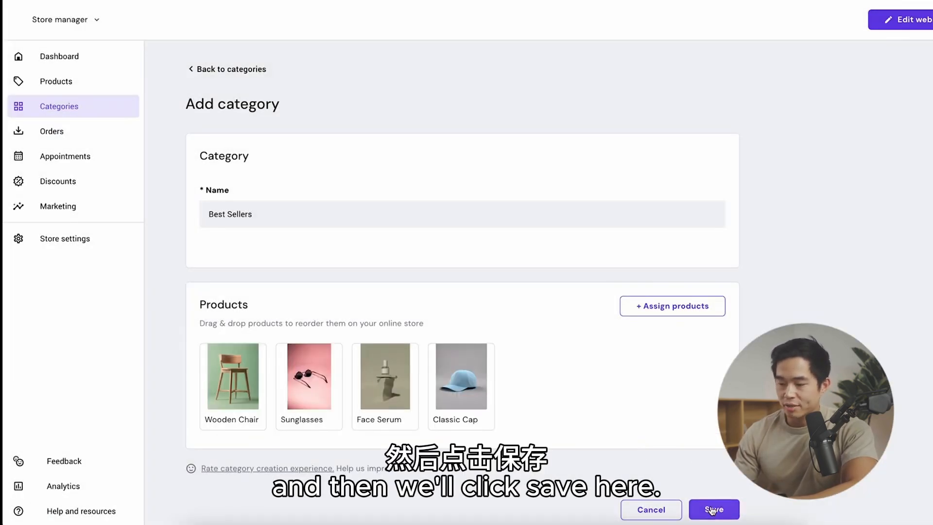
Step: Check the store's orders, enable online appointments for the business and look over the availability calendar
click(61, 132)
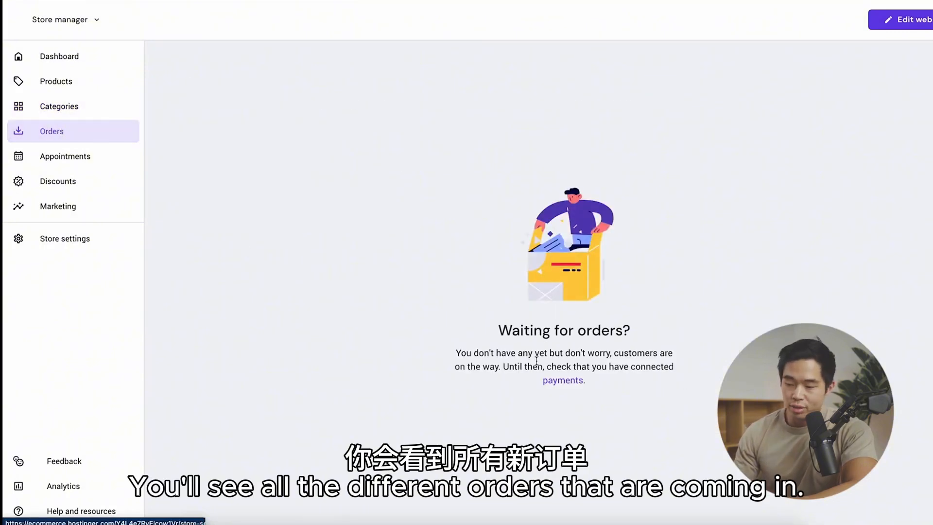
click(82, 158)
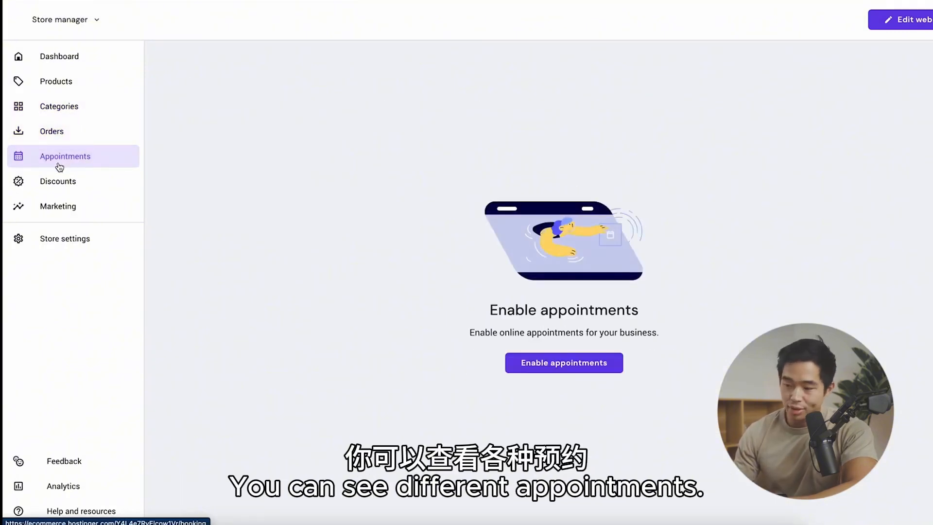
click(558, 365)
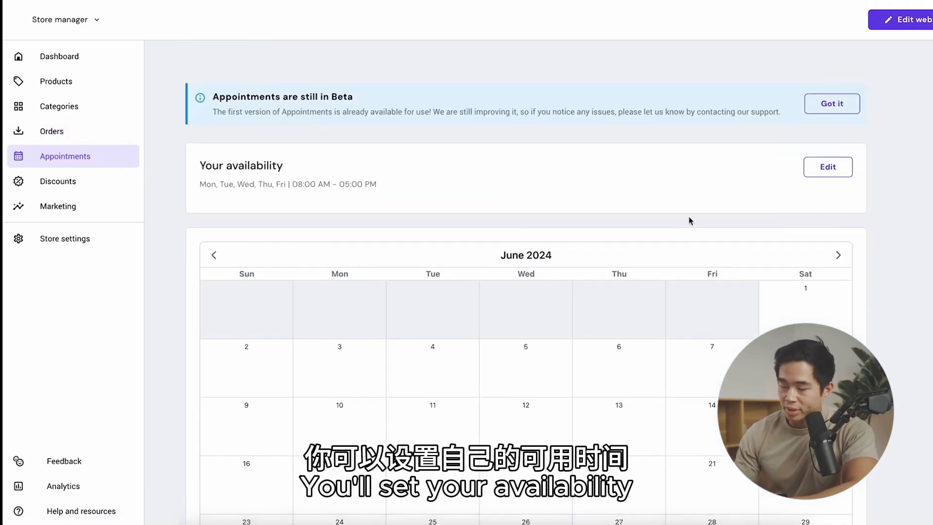
scroll(689, 220, down, 4)
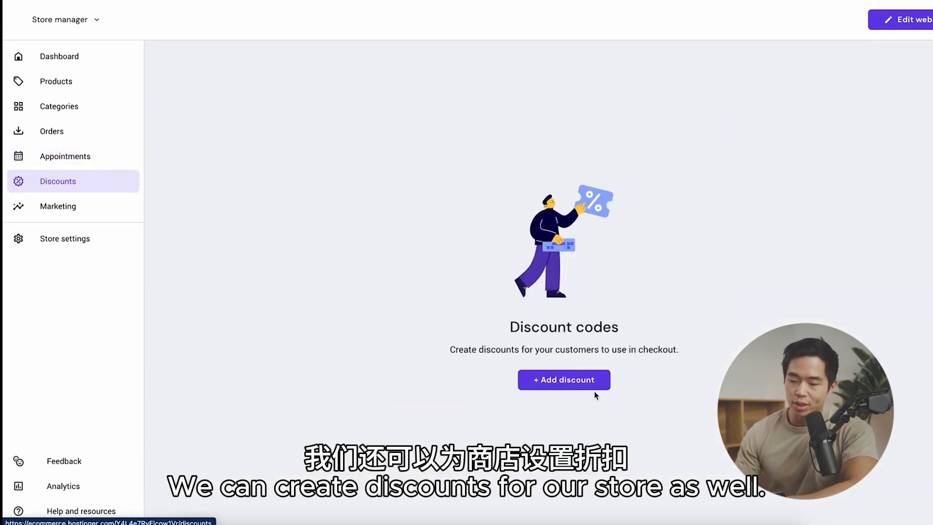
Step: Start a new percent-off discount with the code WELCOME10 and the internal name "Welcome Deal"
click(564, 380)
click(287, 211)
text(WELCOME)
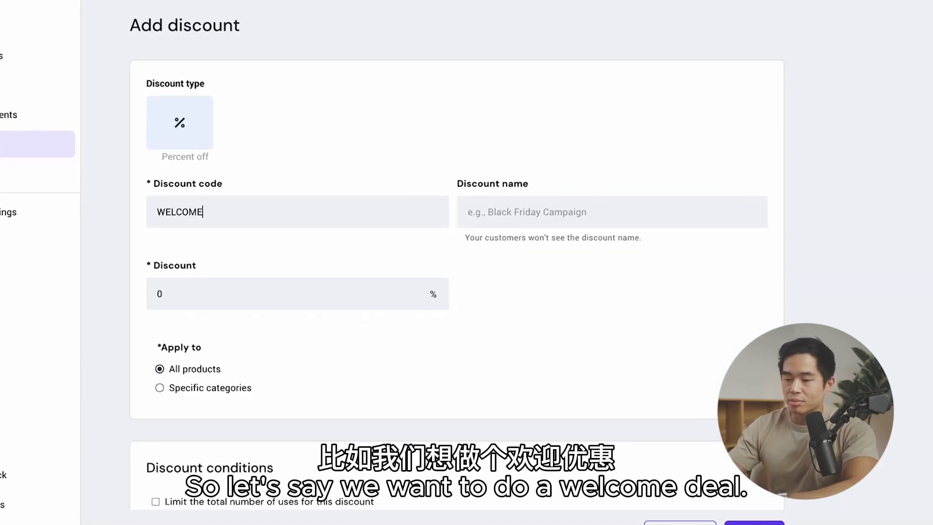
text(10)
click(567, 197)
text(Welcoem)
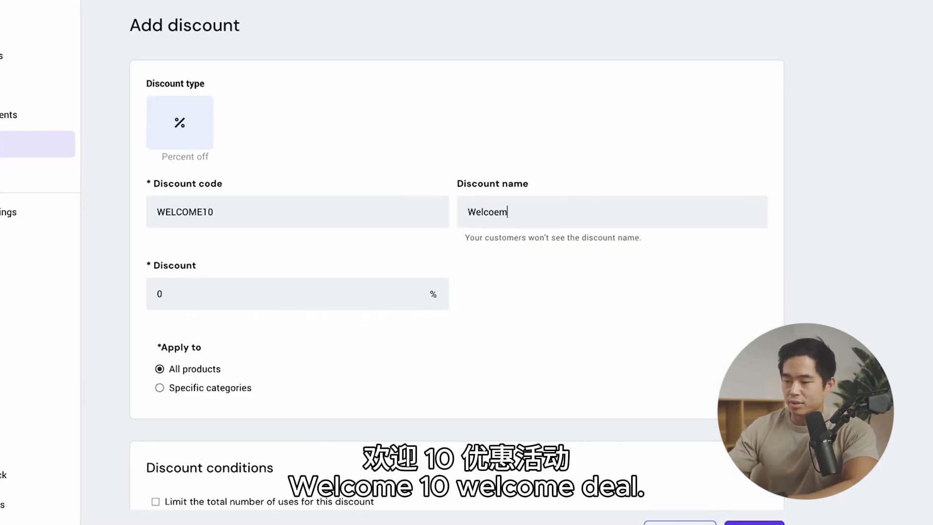
key(BackSpace)
key(BackSpace)
text(me Deal)
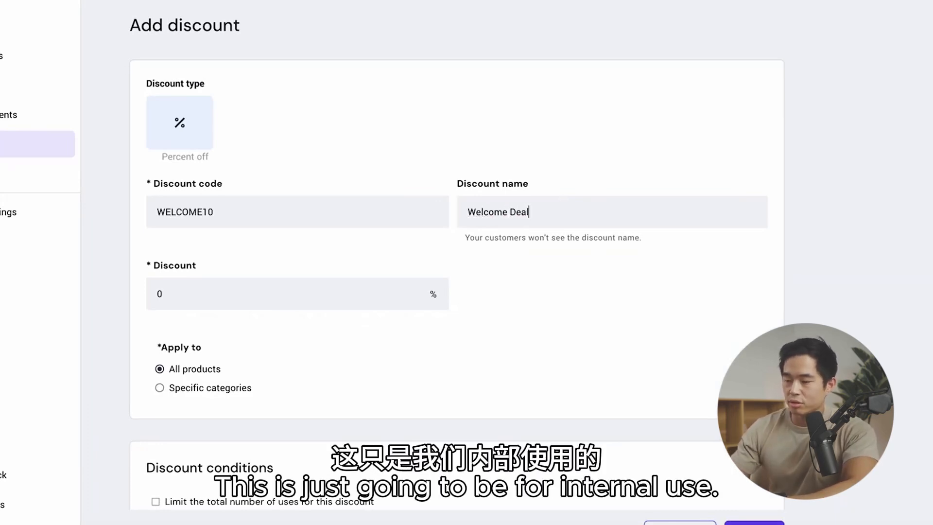
Step: Set the discount to 10% on all products, review its conditions and active dates, save it and open the store settings
click(283, 293)
text(10)
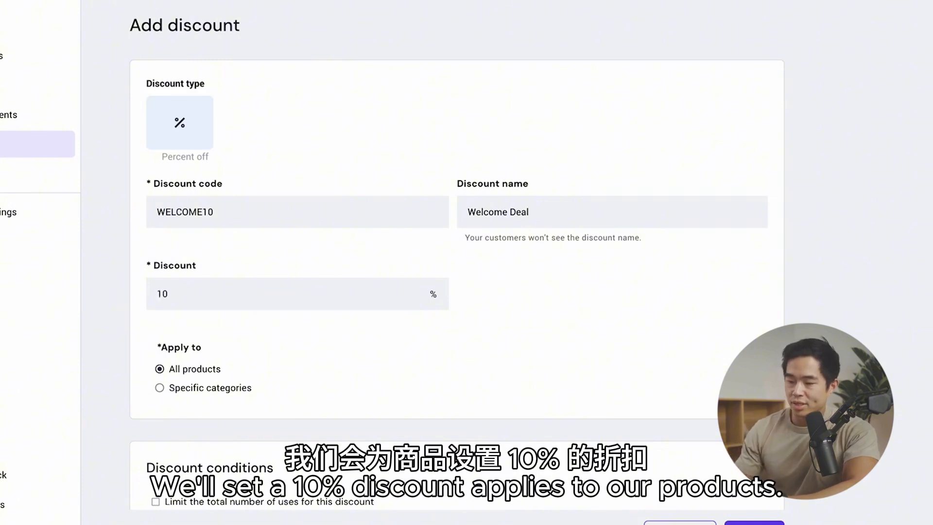
scroll(197, 376, down, 4)
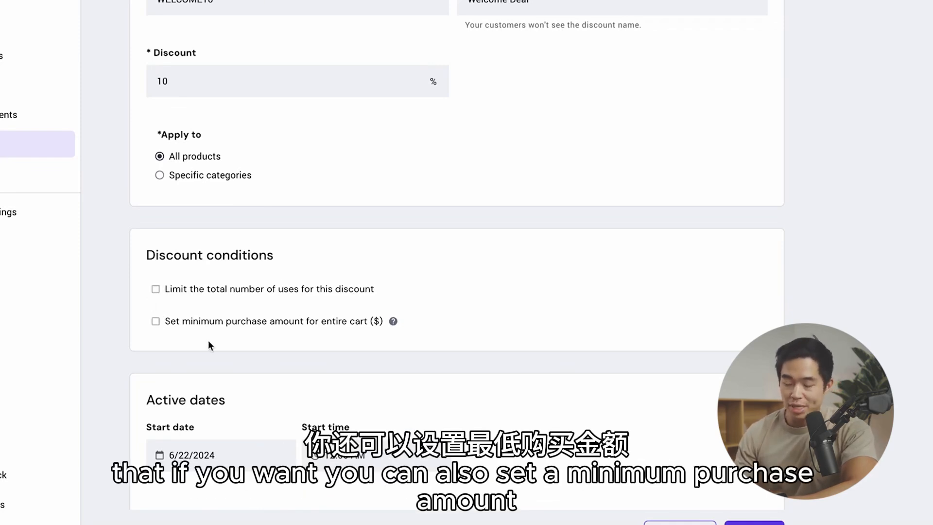
scroll(208, 340, down, 2)
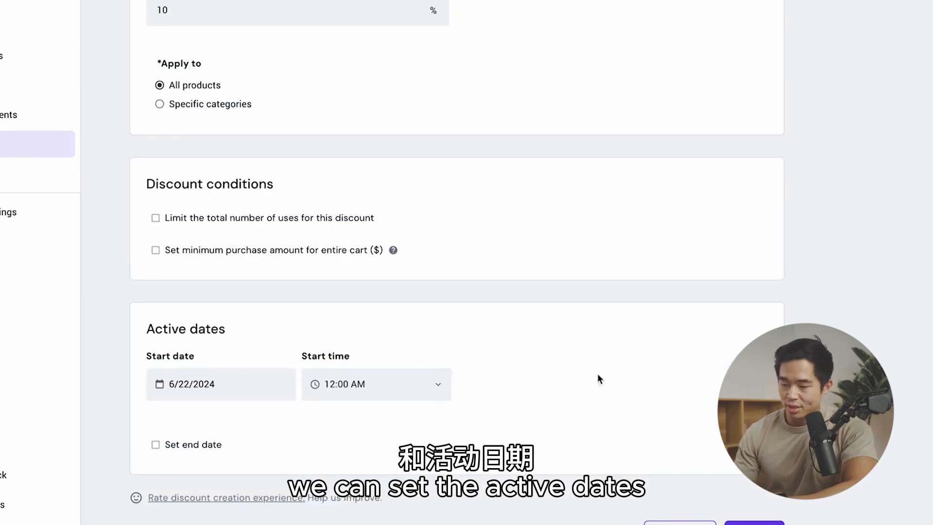
scroll(683, 375, down, 1)
click(754, 522)
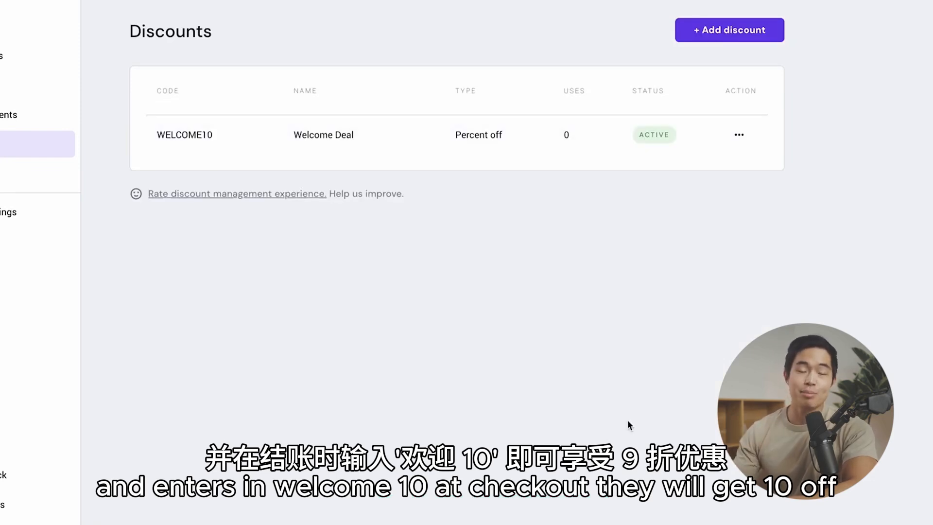
click(10, 211)
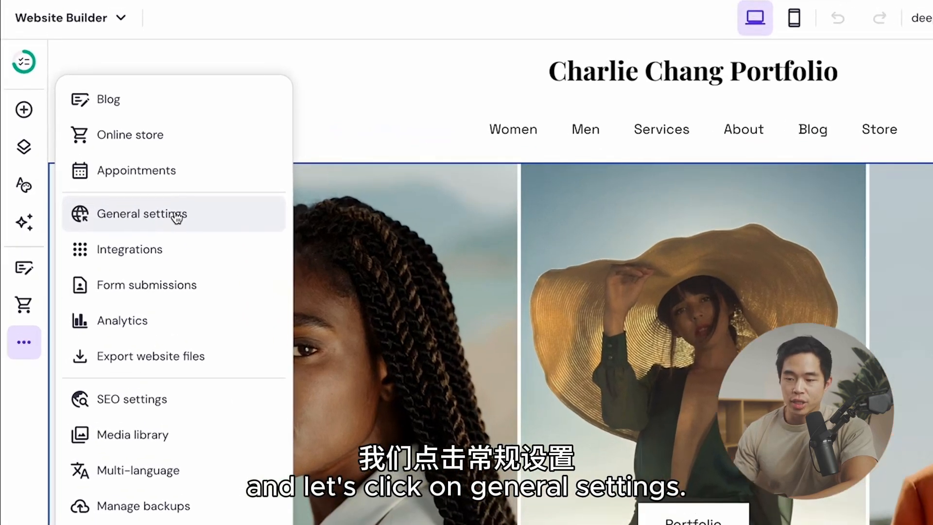
Step: Upload favicon-32x32.png to the media library, set it as the site's favicon and save the change
click(132, 157)
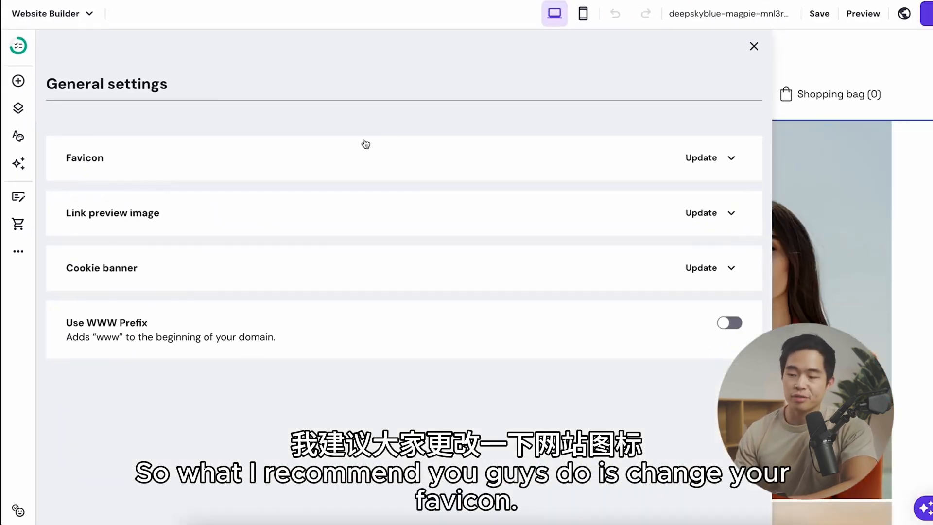
click(707, 157)
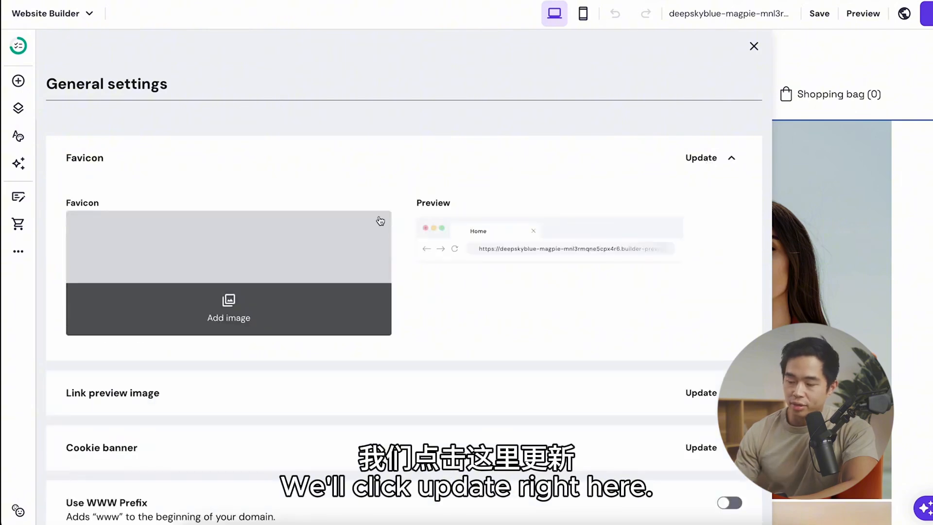
click(229, 299)
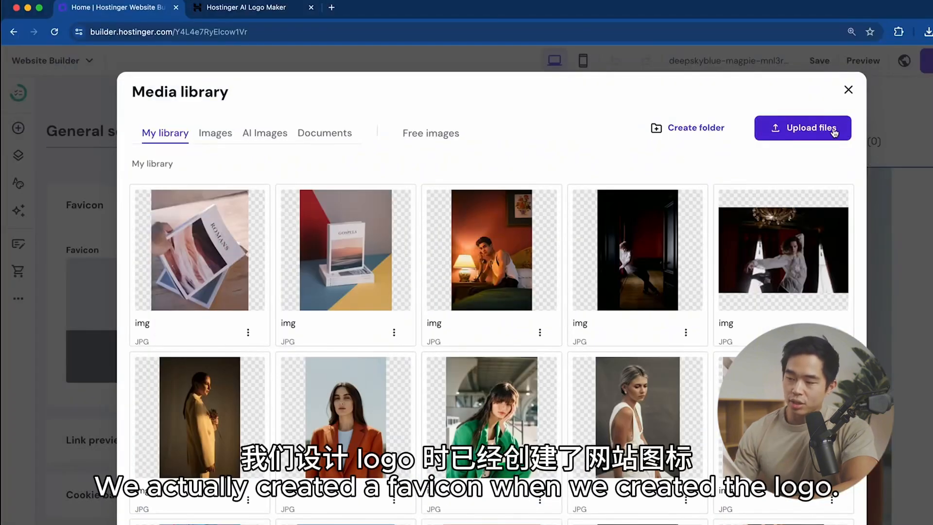
click(834, 130)
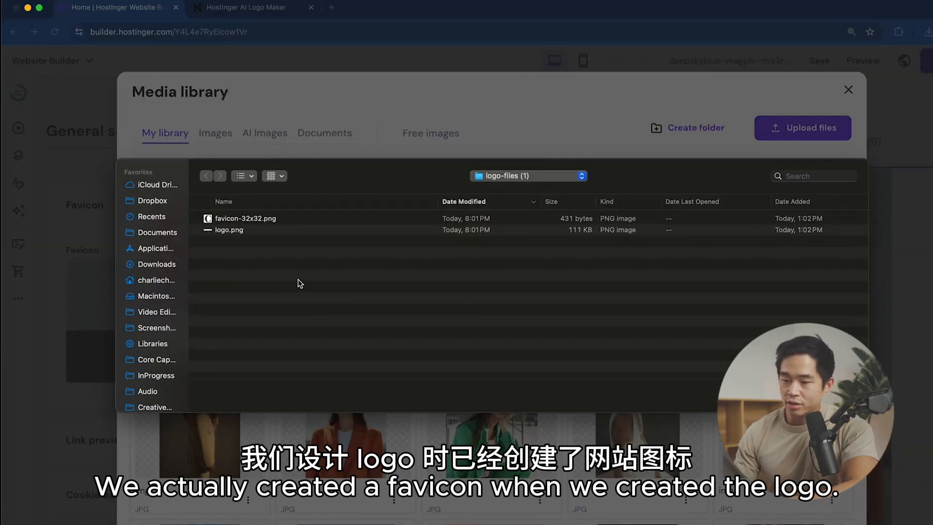
click(300, 219)
key(space)
key(space)
key(Return)
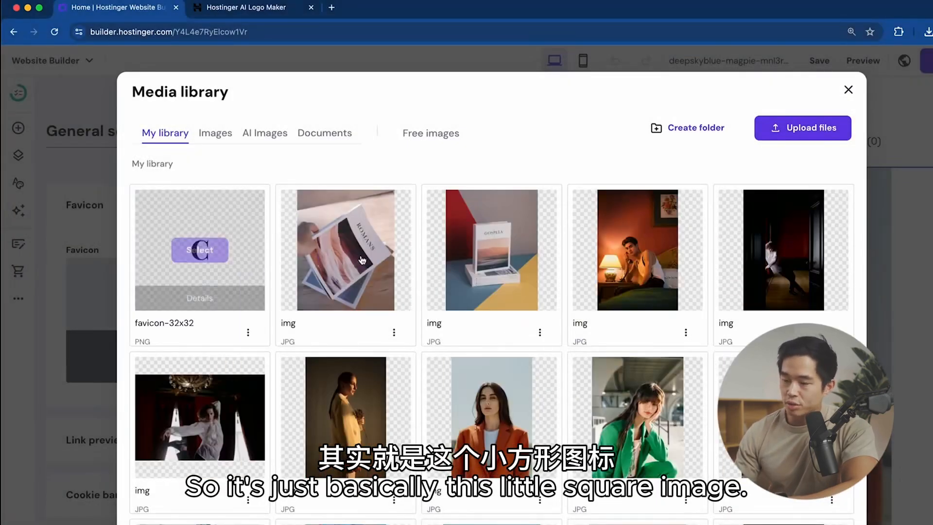
click(210, 251)
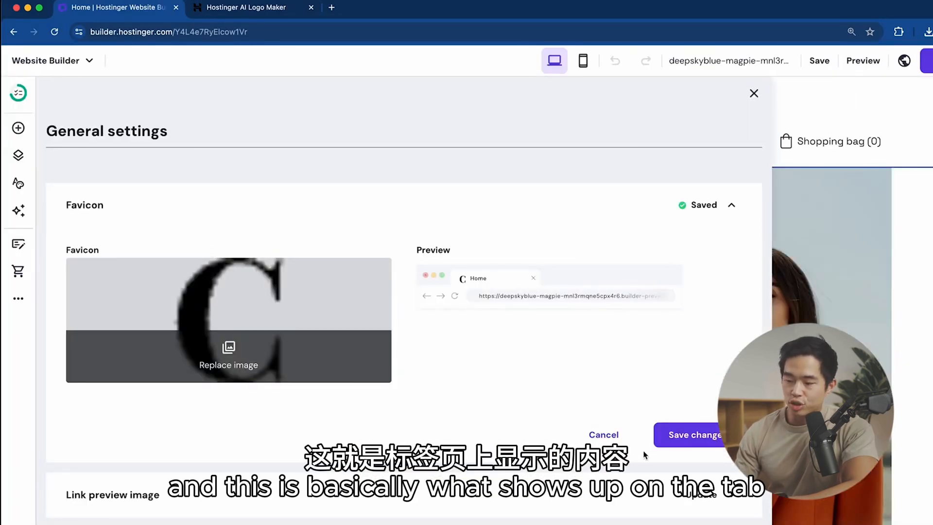
click(686, 437)
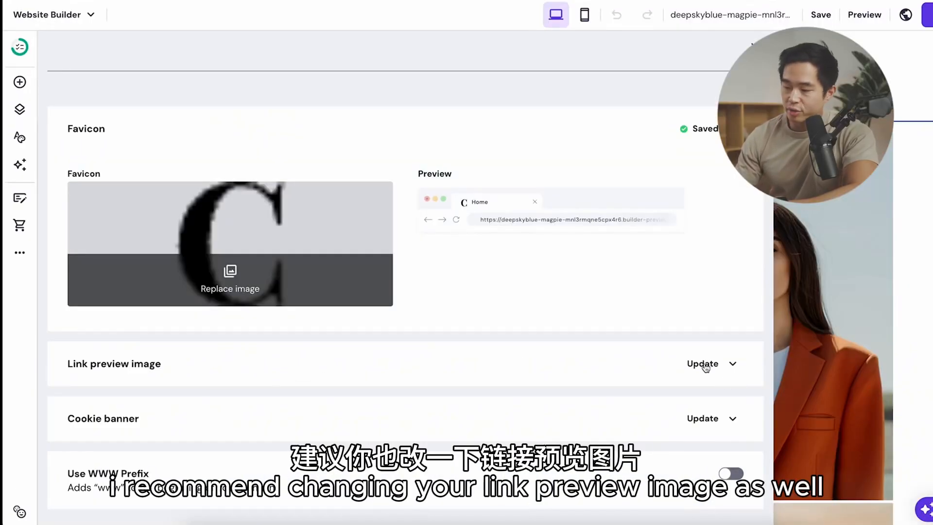
Step: Set the photo of the upright book against the red, blue and yellow background as the site's link preview image and save
click(704, 365)
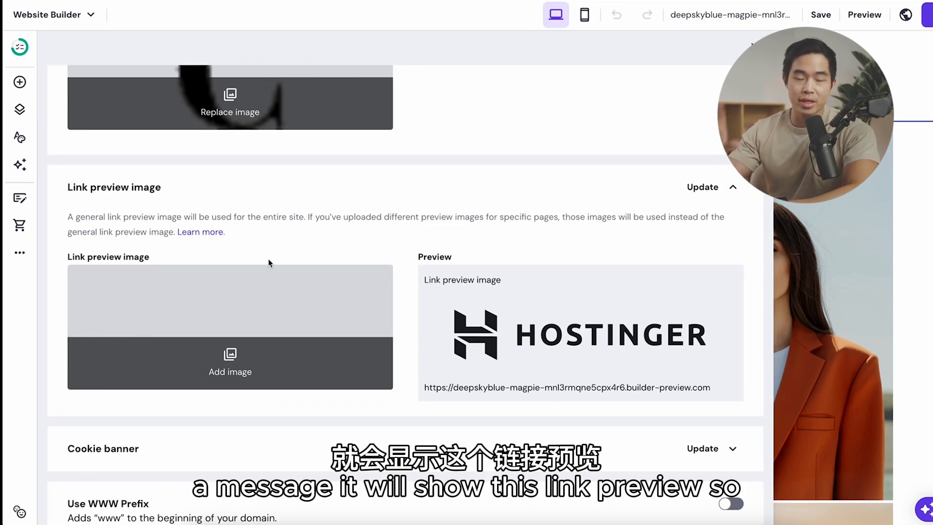
click(230, 364)
scroll(682, 401, down, 1)
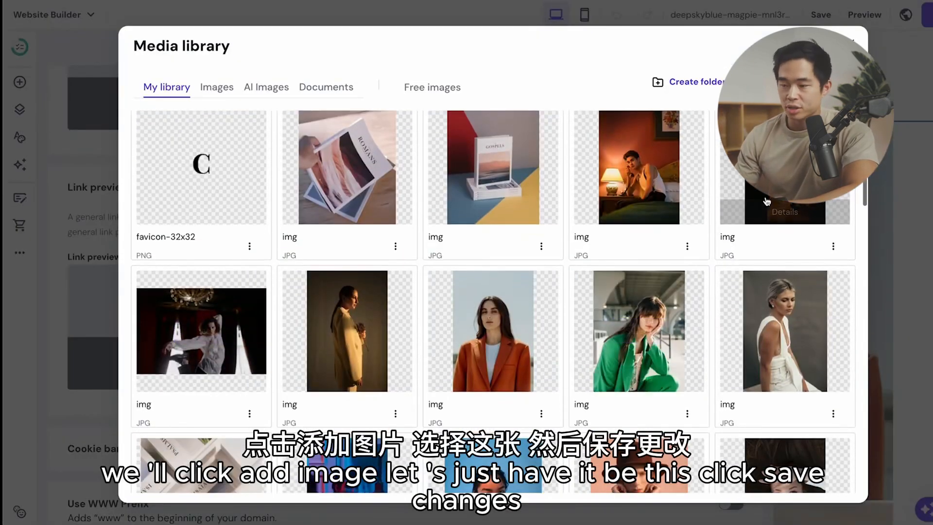
scroll(729, 292, up, 1)
click(493, 205)
click(674, 352)
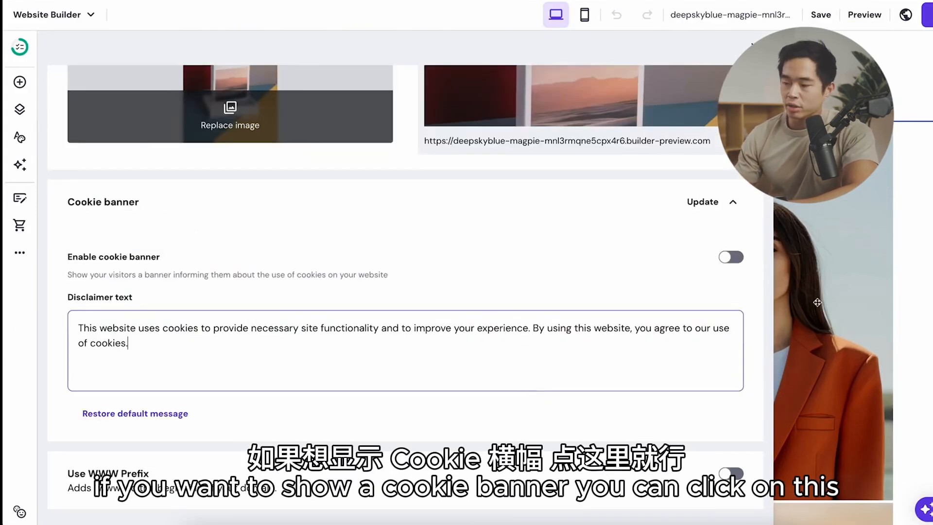
Step: Try enabling the cookie banner, turn it back off and save the setting
click(731, 257)
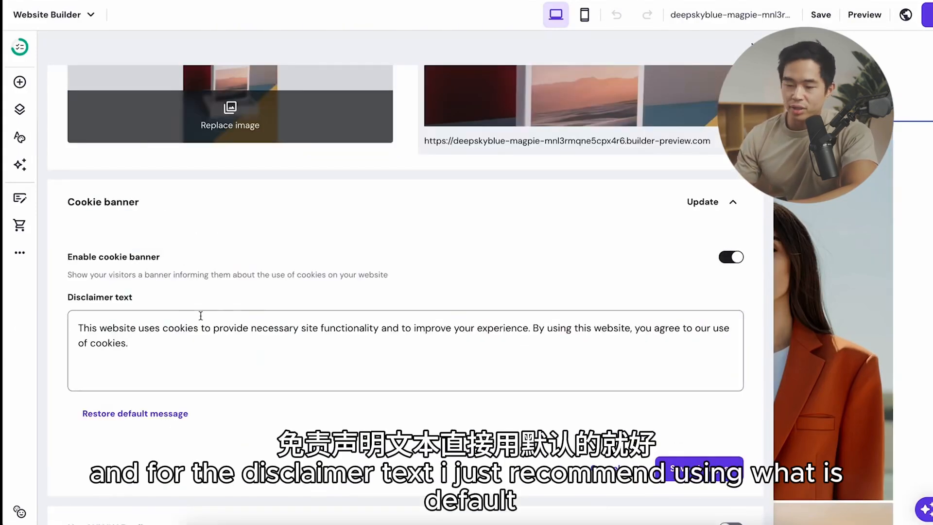
click(733, 261)
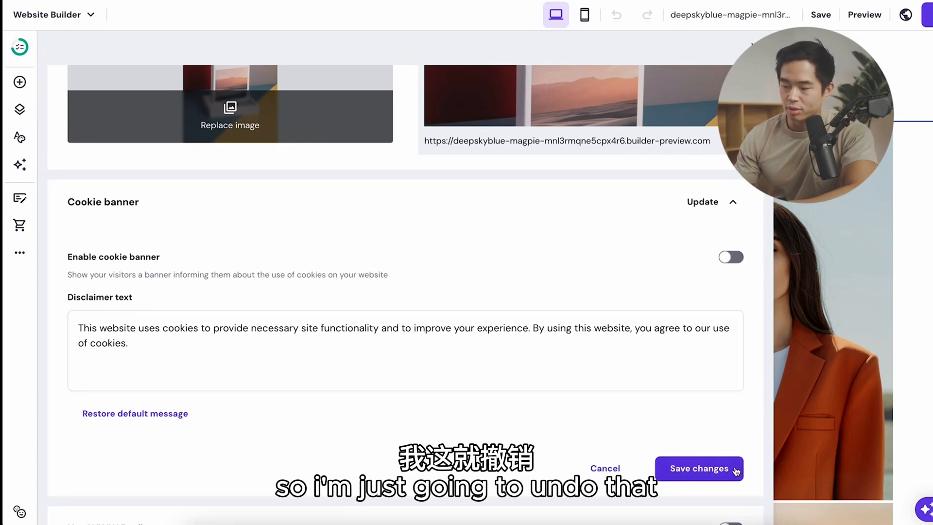
click(699, 468)
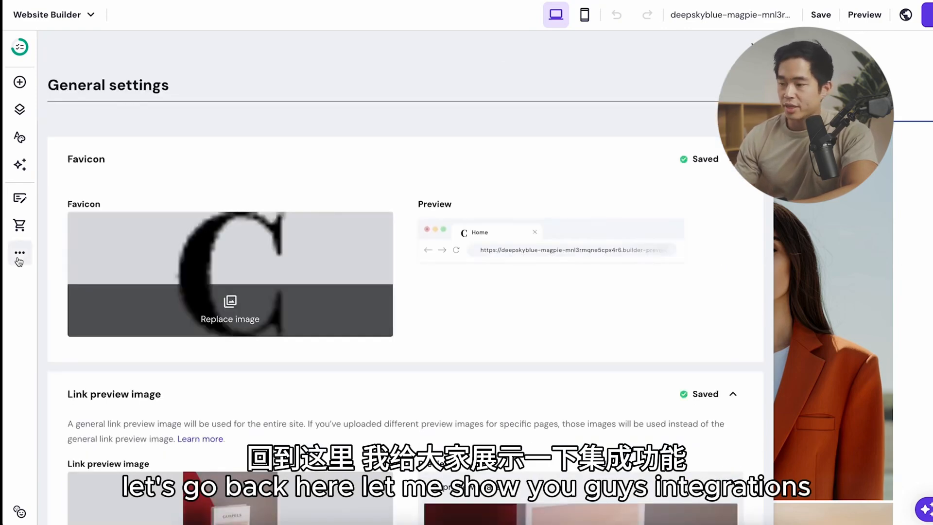
Step: Look over the available integrations, including custom code, Google Analytics, Facebook Pixel, WhatsApp and Google AdSense
click(18, 260)
click(150, 185)
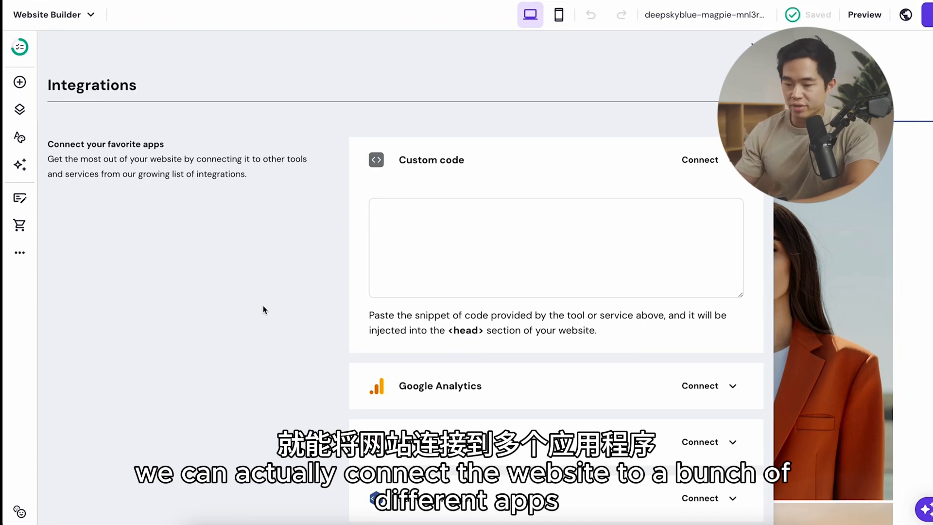
scroll(311, 397, down, 3)
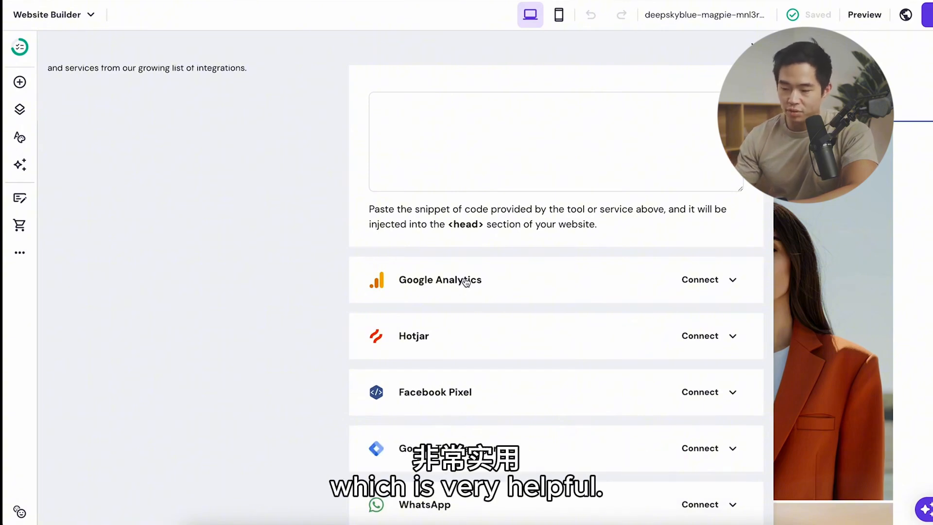
scroll(465, 282, down, 2)
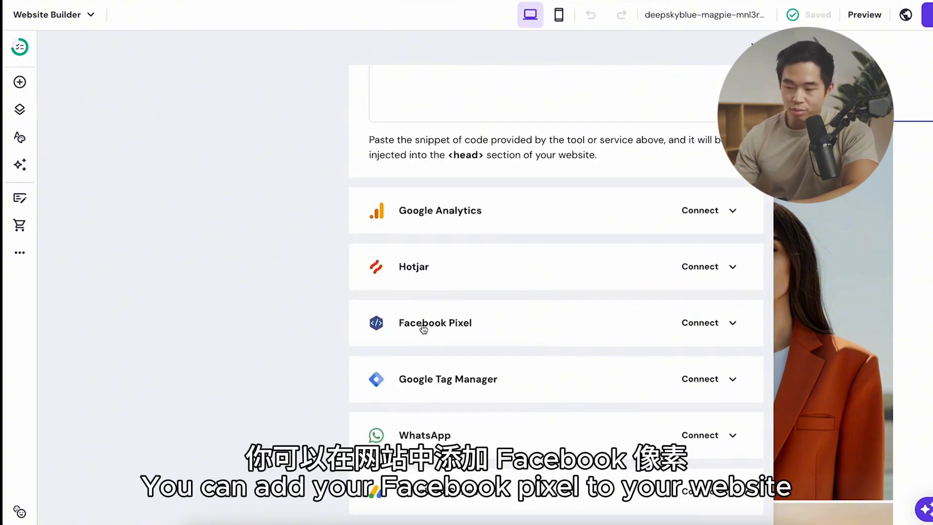
scroll(423, 329, down, 1)
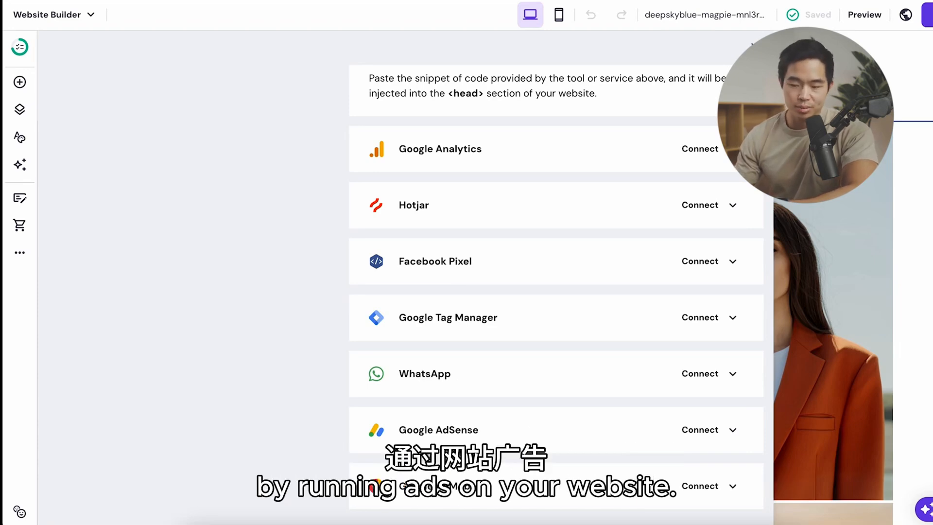
Step: Check the site's contact form submissions and its analytics
click(20, 254)
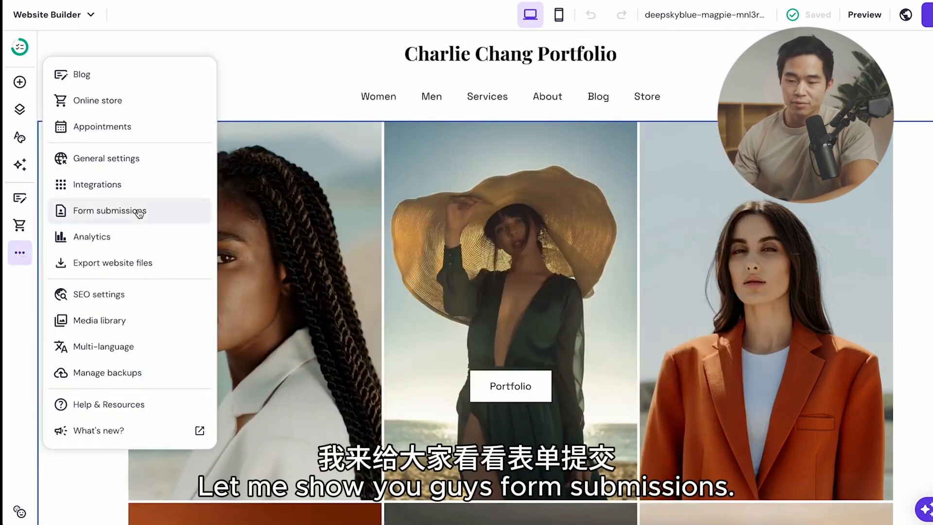
click(140, 213)
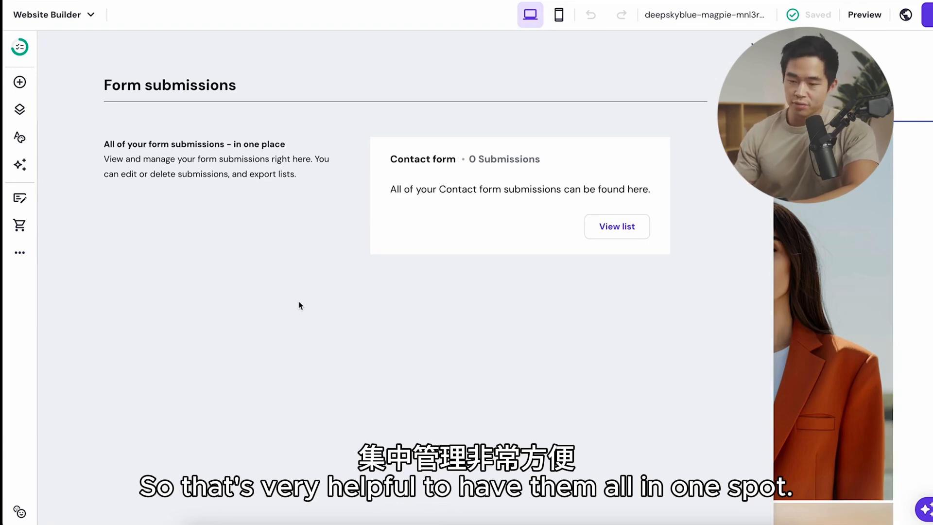
click(25, 255)
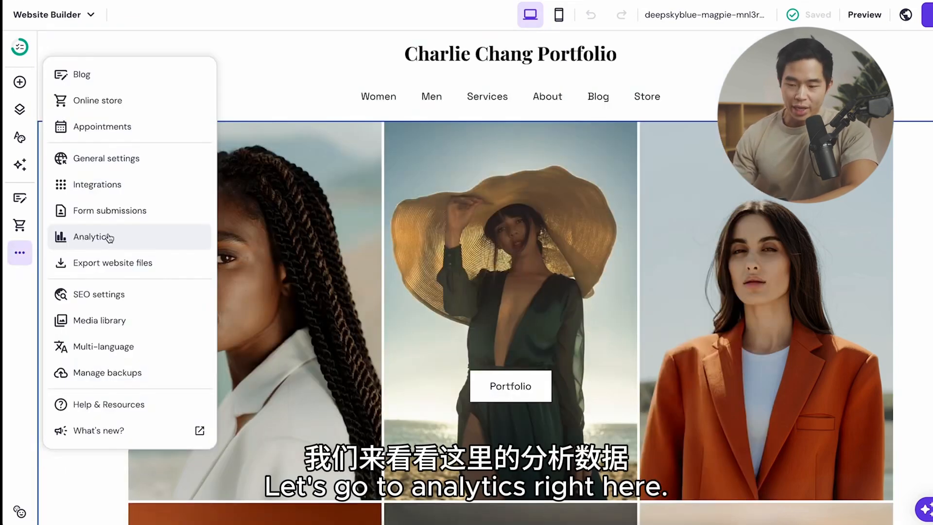
click(108, 238)
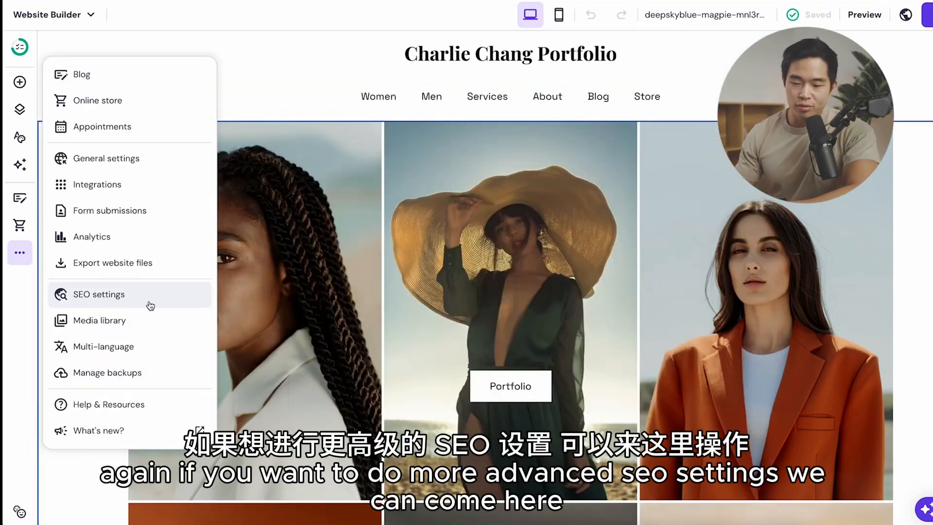
Step: Review the Home page's SEO settings and the options for exporting the website files
click(107, 304)
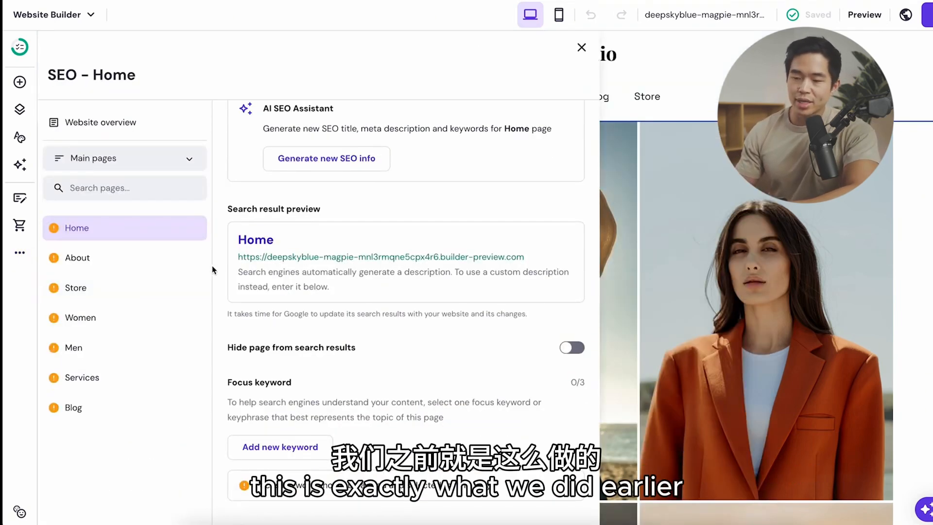
click(19, 253)
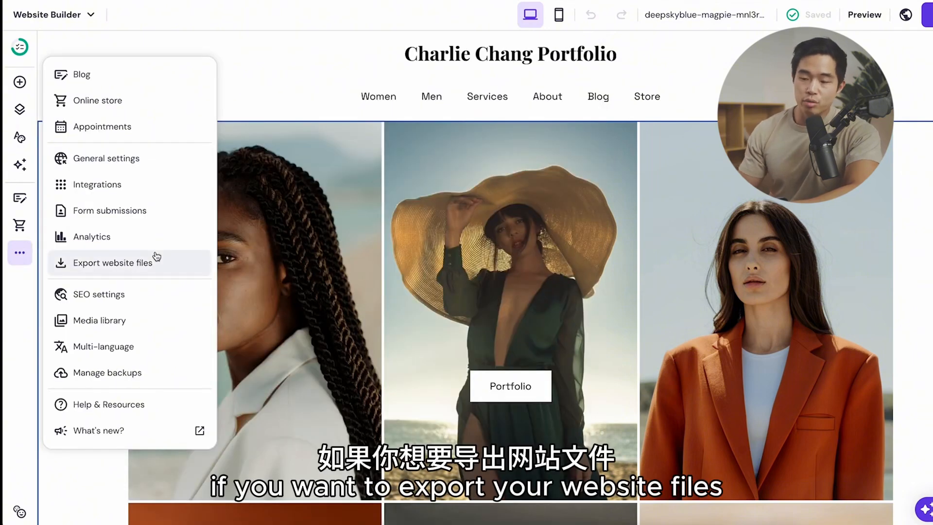
click(143, 262)
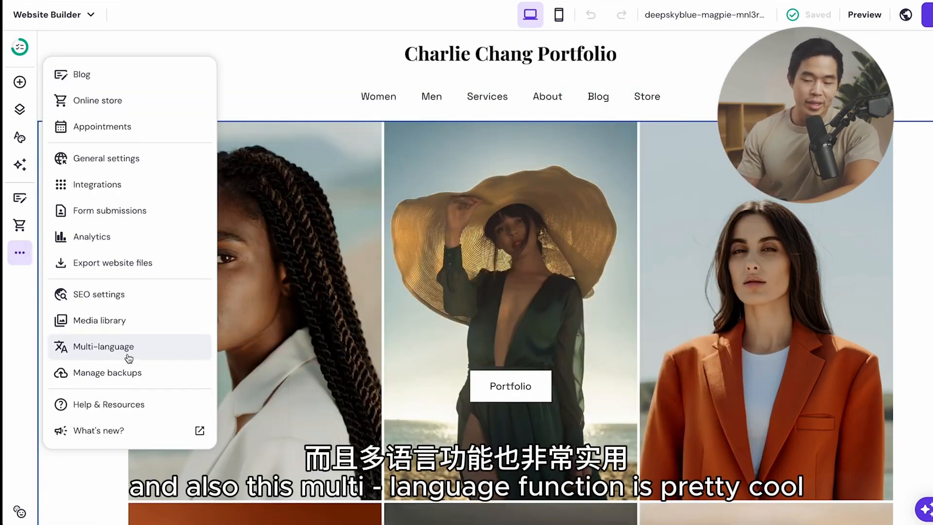
Step: Set Français as the starting language in the website's multi-language settings
click(129, 358)
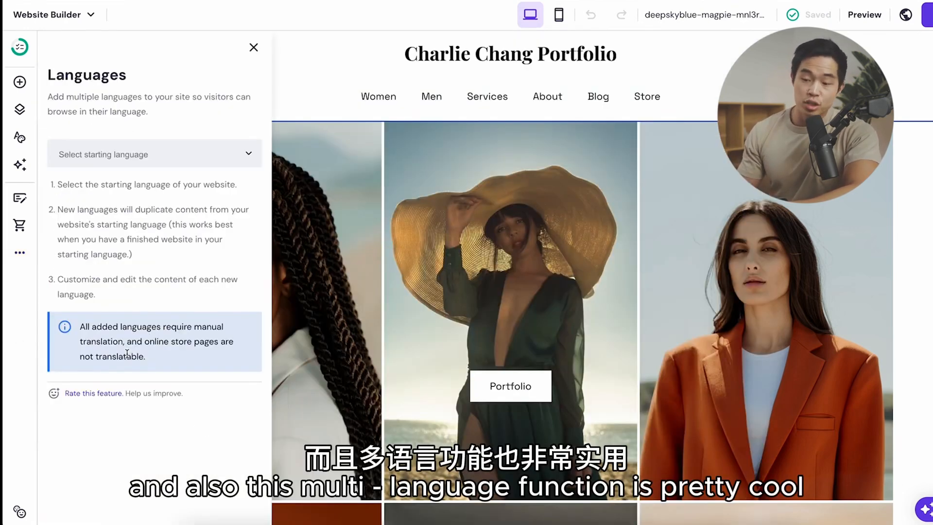
click(249, 154)
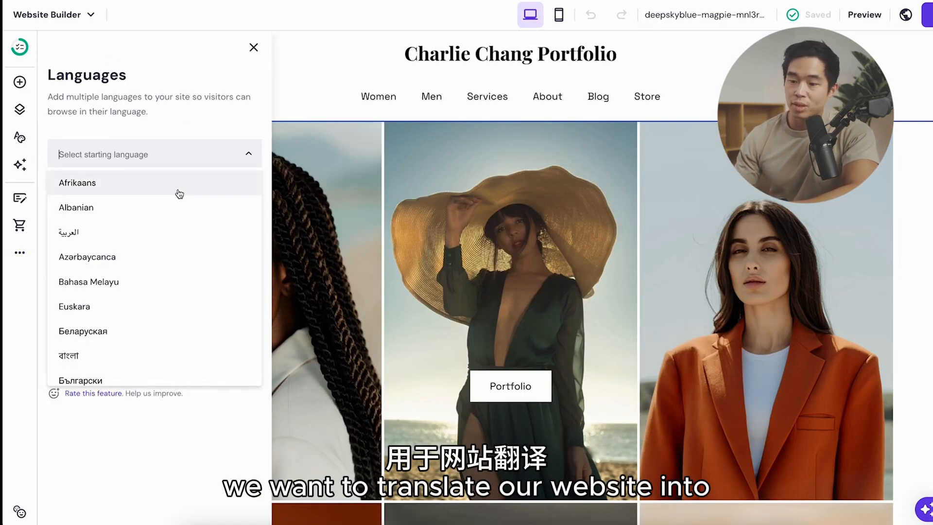
scroll(156, 290, down, 5)
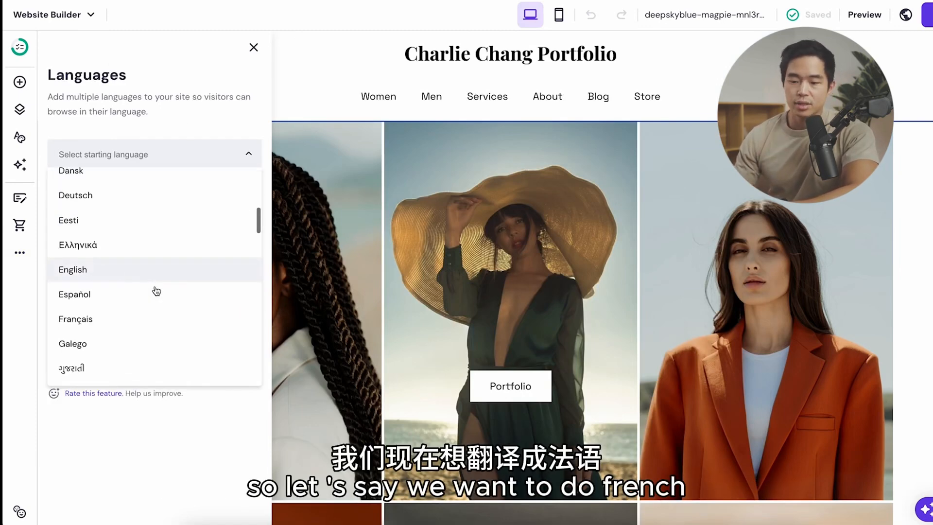
click(109, 316)
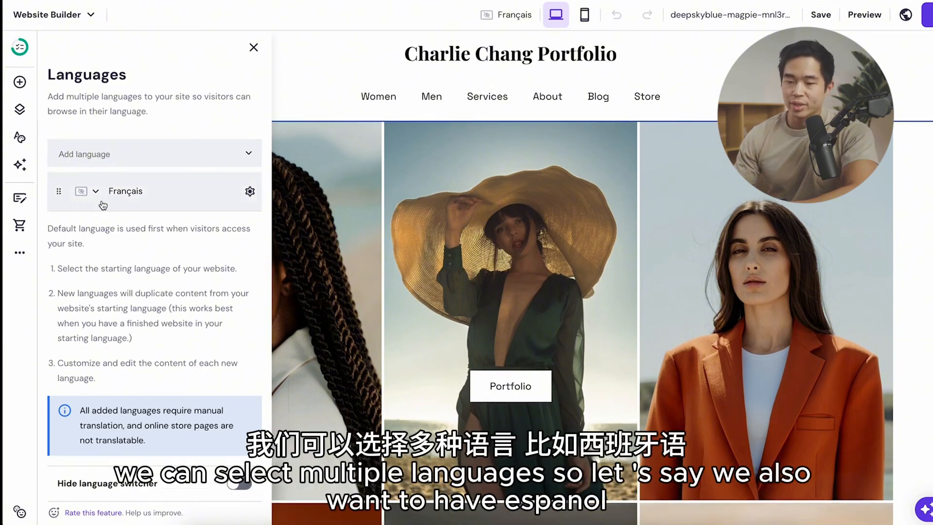
Step: Add Español as an additional website language and close the language settings
click(225, 155)
scroll(136, 336, down, 5)
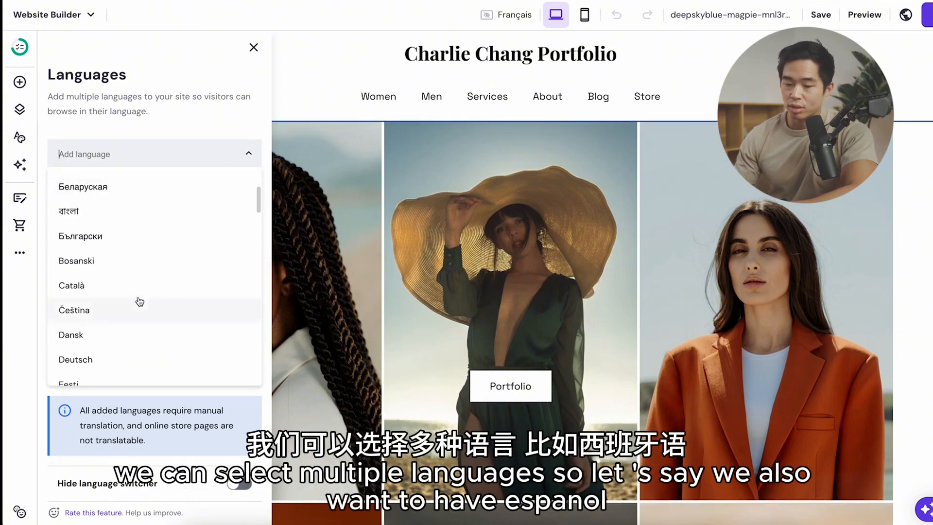
click(107, 349)
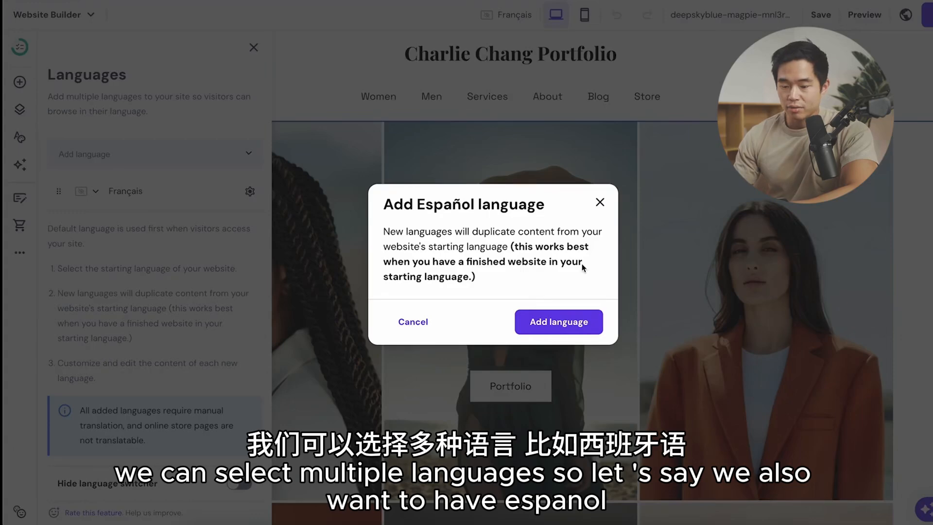
click(584, 326)
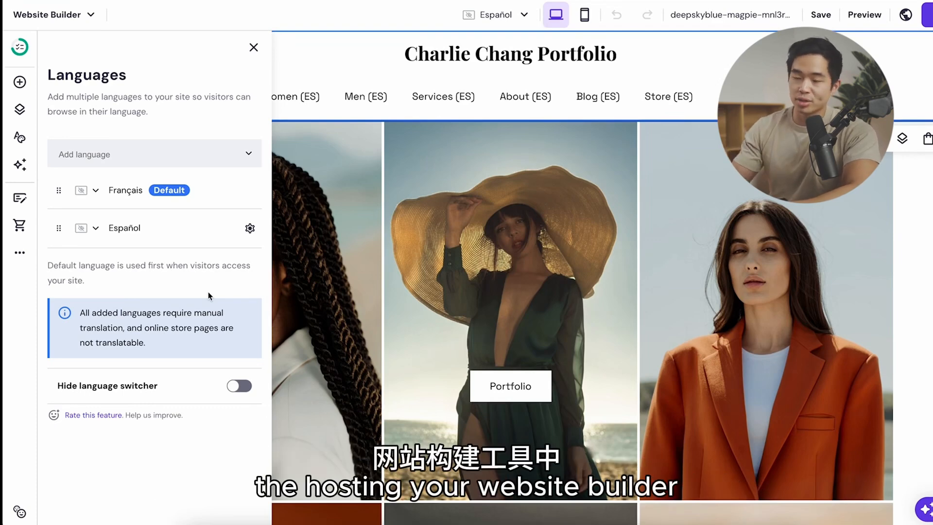
click(254, 48)
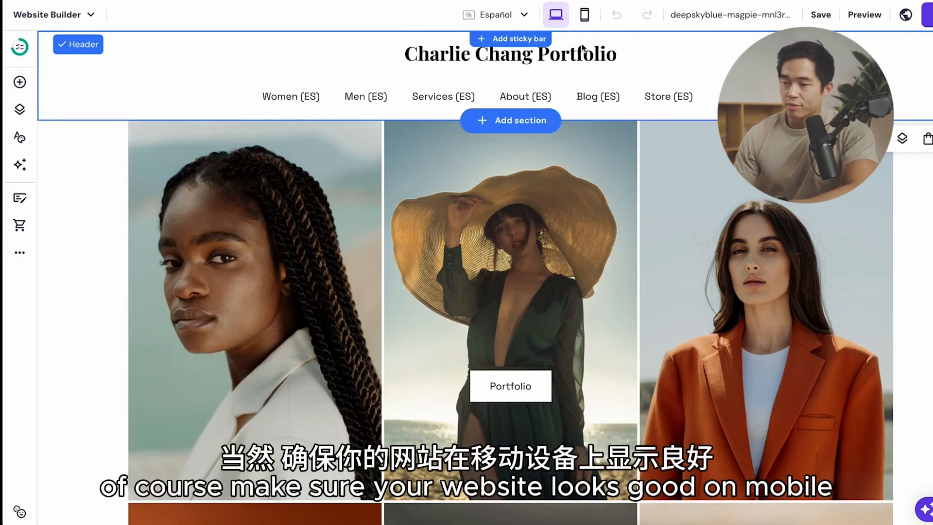
Step: Check the mobile and desktop views and add English as another website language
click(585, 14)
click(557, 22)
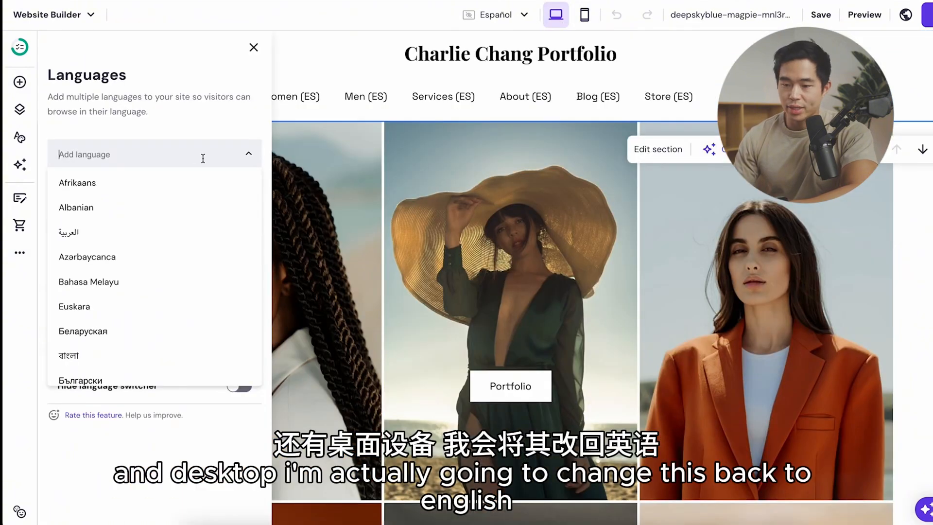
text(e)
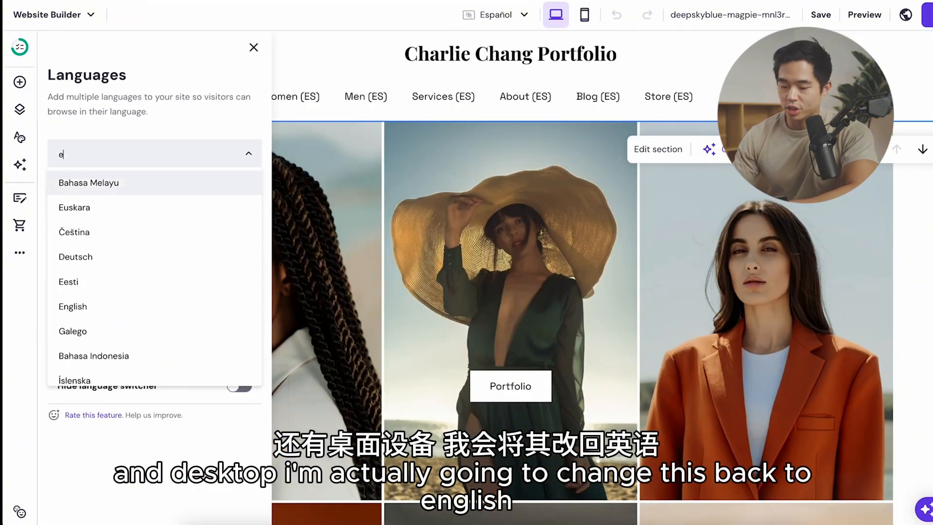
text(ngl)
click(100, 185)
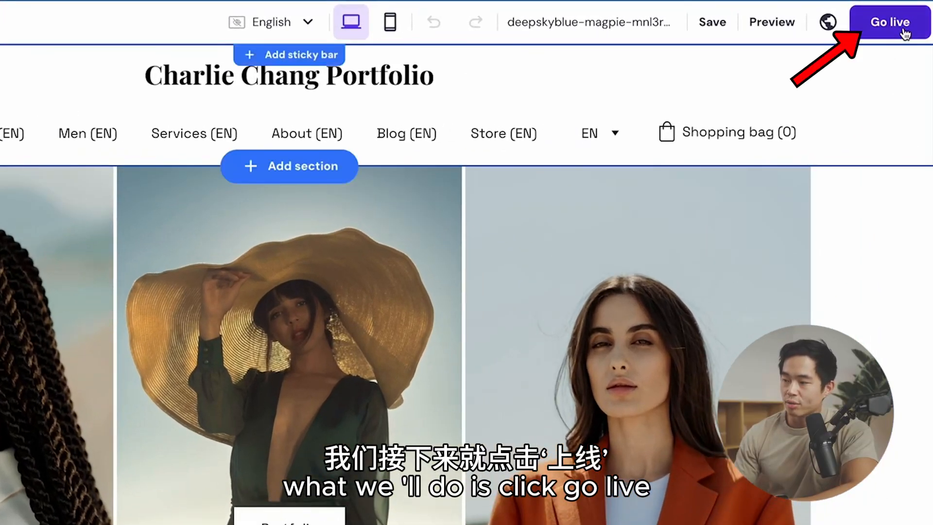
Step: Publish the website and look through the live home page
click(905, 22)
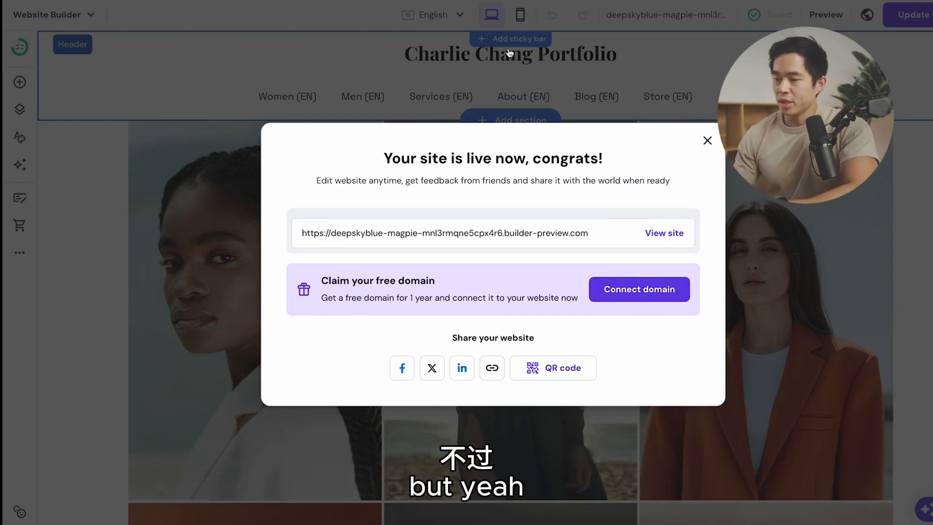
click(663, 233)
scroll(39, 195, down, 12)
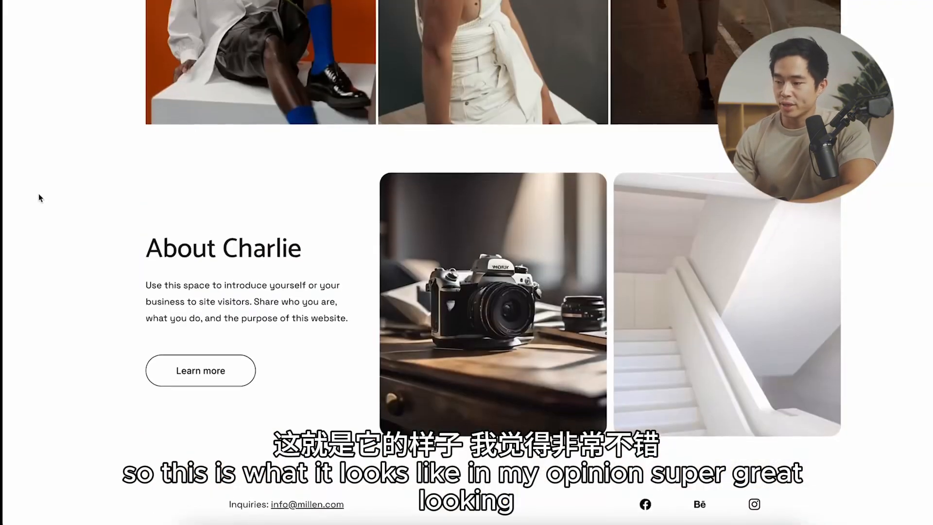
scroll(39, 195, up, 13)
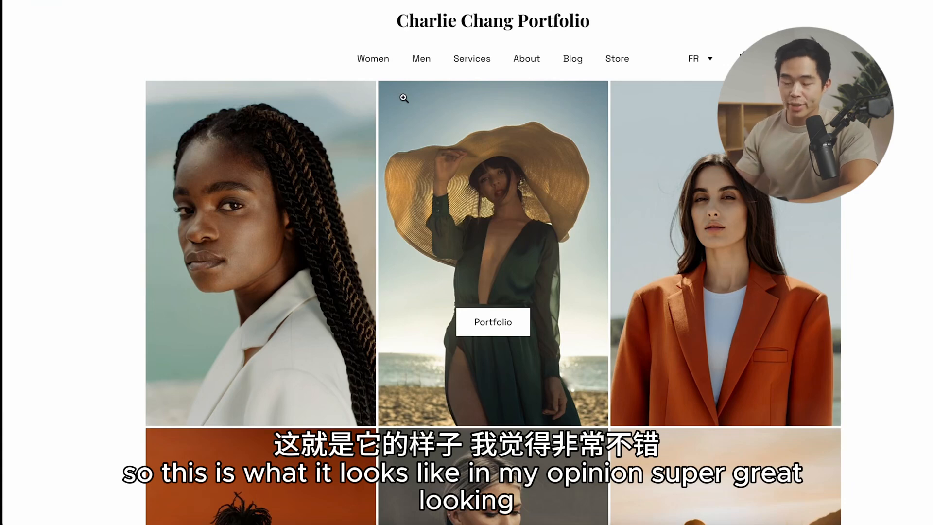